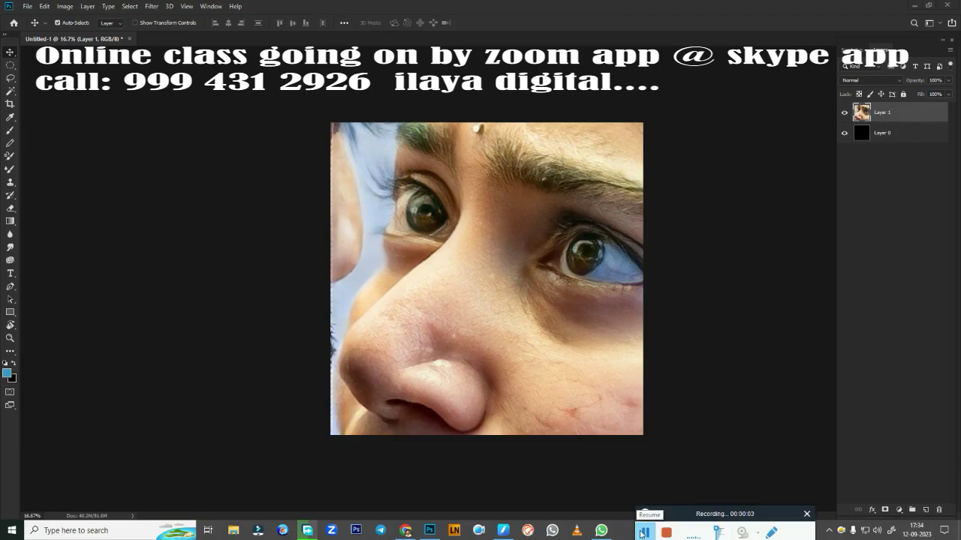
Step: Duplicate the face layer and raise the copy's brightness with Brightness/Contrast
{"action": "key", "text": "p"}
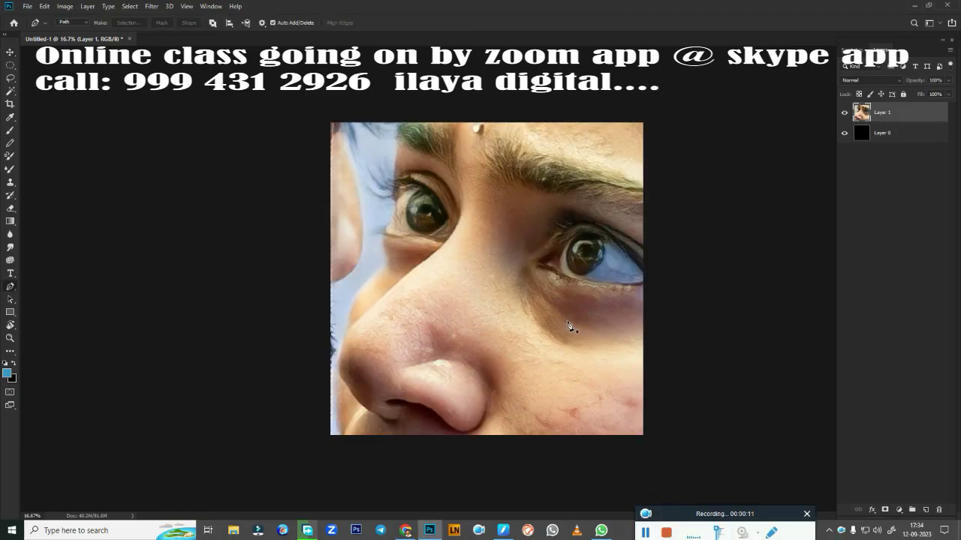
{"action": "key", "text": "i"}
{"action": "key", "text": "ctrl+j"}
{"action": "key", "text": "alt+i"}
{"action": "key", "text": "a"}
{"action": "key", "text": "c"}
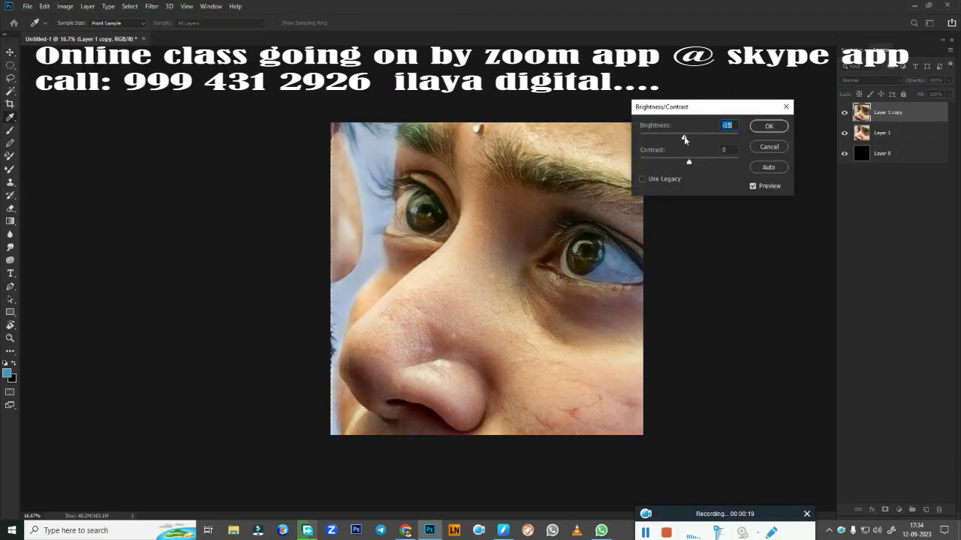
{"action": "mouse_move", "coordinate": [689, 161]}
{"action": "left_mouse_down"}
{"action": "mouse_move", "coordinate": [709, 161]}
{"action": "mouse_move", "coordinate": [717, 184]}
{"action": "left_mouse_up"}
{"action": "left_click", "coordinate": [769, 126]}
Step: Apply Selective Color (Reds Cyan +24) and Color Balance, then save as bdbfb.psd
{"action": "key", "text": "alt+i"}
{"action": "key", "text": "a"}
{"action": "key", "text": "s"}
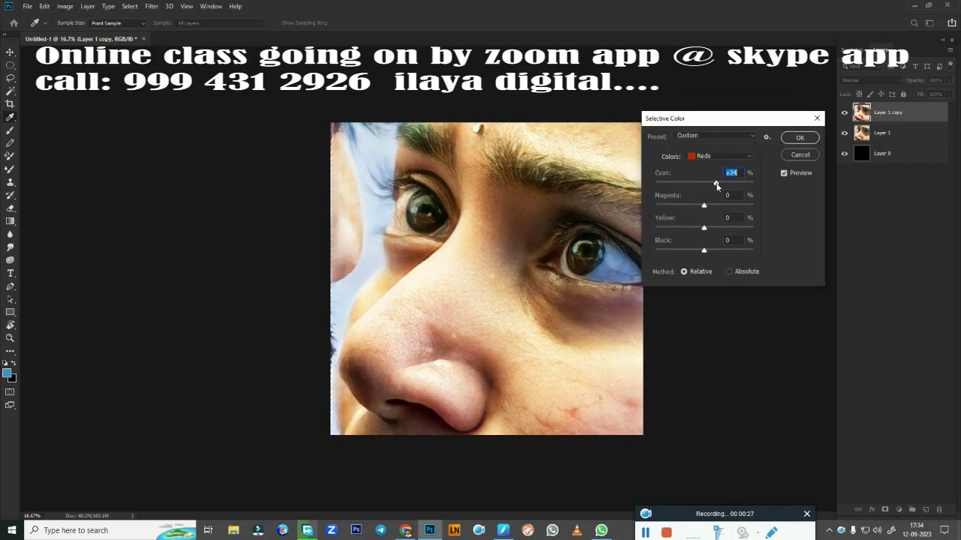
{"action": "left_click", "coordinate": [800, 137]}
{"action": "key", "text": "ctrl+b"}
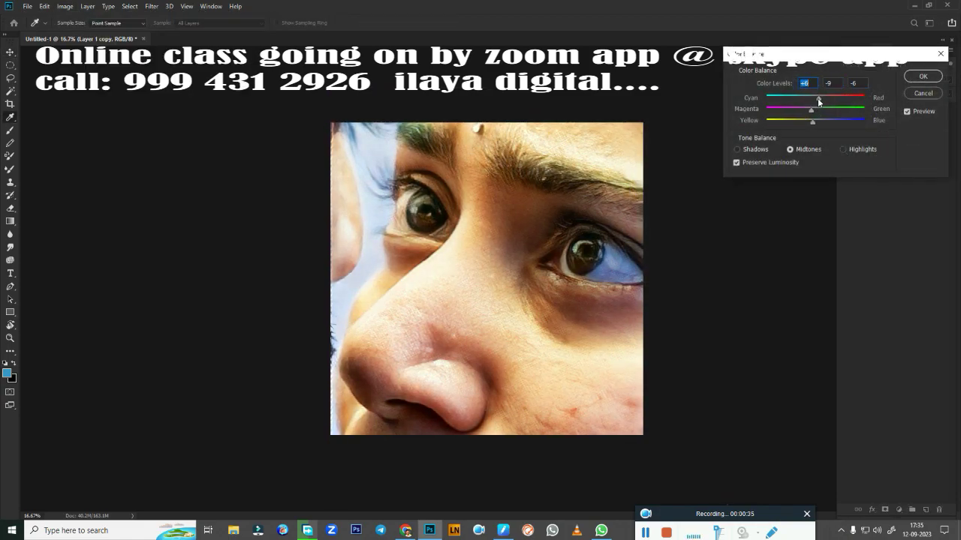
{"action": "key", "text": "Return"}
{"action": "key", "text": "v"}
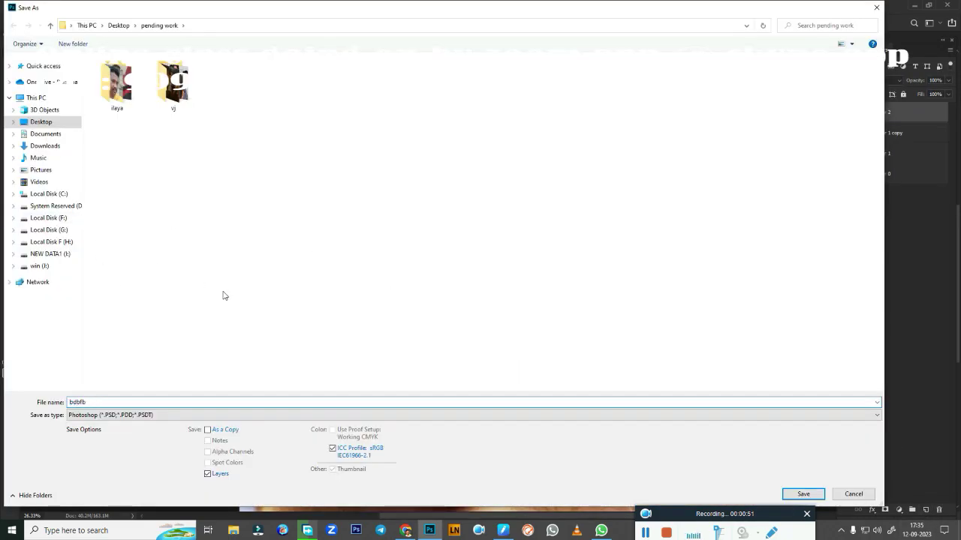
{"action": "left_click", "coordinate": [796, 493]}
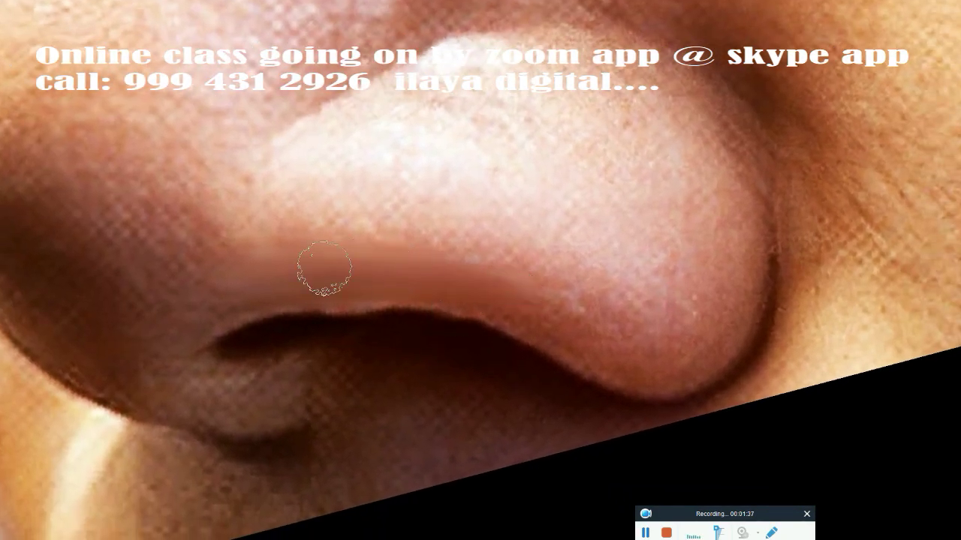
Step: Smudge the nostril rim, nose tip and upper nose skin smooth
{"action": "mouse_move", "coordinate": [323, 268]}
{"action": "left_mouse_down"}
{"action": "mouse_move", "coordinate": [525, 289]}
{"action": "mouse_move", "coordinate": [439, 274]}
{"action": "mouse_move", "coordinate": [289, 274]}
{"action": "mouse_move", "coordinate": [351, 276]}
{"action": "left_mouse_up"}
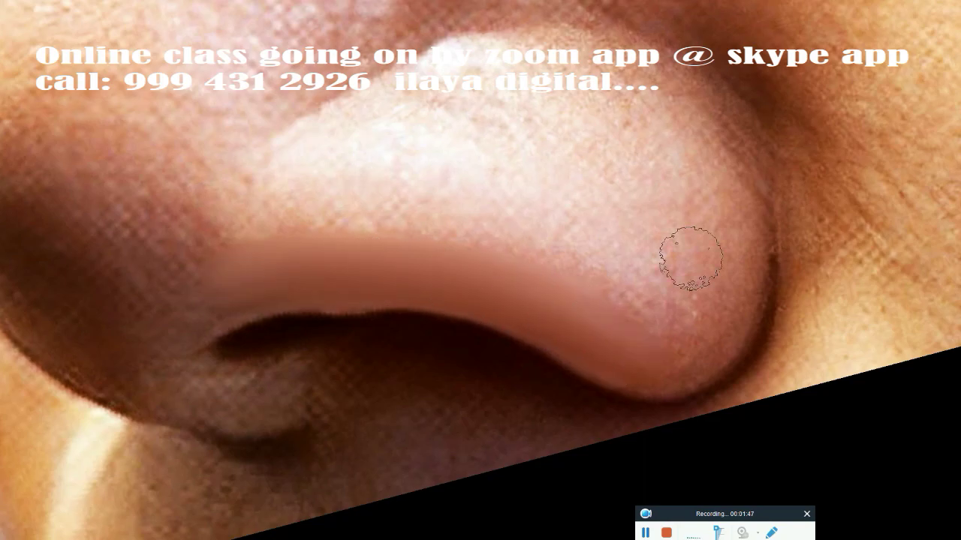
{"action": "mouse_move", "coordinate": [686, 258]}
{"action": "left_mouse_down"}
{"action": "mouse_move", "coordinate": [721, 189]}
{"action": "mouse_move", "coordinate": [686, 139]}
{"action": "mouse_move", "coordinate": [742, 256]}
{"action": "mouse_move", "coordinate": [688, 332]}
{"action": "mouse_move", "coordinate": [725, 317]}
{"action": "mouse_move", "coordinate": [728, 332]}
{"action": "mouse_move", "coordinate": [736, 272]}
{"action": "mouse_move", "coordinate": [712, 333]}
{"action": "mouse_move", "coordinate": [508, 298]}
{"action": "left_mouse_up"}
{"action": "mouse_move", "coordinate": [568, 118]}
{"action": "left_mouse_down"}
{"action": "mouse_move", "coordinate": [697, 146]}
{"action": "mouse_move", "coordinate": [718, 225]}
{"action": "mouse_move", "coordinate": [739, 240]}
{"action": "mouse_move", "coordinate": [440, 96]}
{"action": "mouse_move", "coordinate": [515, 90]}
{"action": "mouse_move", "coordinate": [353, 133]}
{"action": "mouse_move", "coordinate": [291, 234]}
{"action": "mouse_move", "coordinate": [412, 253]}
{"action": "mouse_move", "coordinate": [568, 322]}
{"action": "mouse_move", "coordinate": [450, 139]}
{"action": "mouse_move", "coordinate": [716, 174]}
{"action": "mouse_move", "coordinate": [743, 272]}
{"action": "left_mouse_up"}
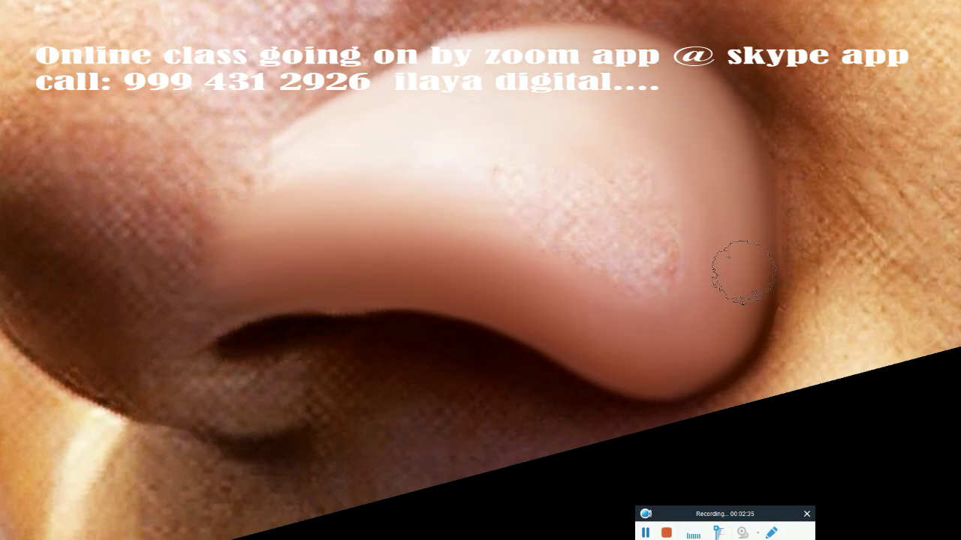
{"action": "mouse_move", "coordinate": [675, 248]}
{"action": "left_mouse_down"}
{"action": "mouse_move", "coordinate": [643, 160]}
{"action": "mouse_move", "coordinate": [570, 112]}
{"action": "mouse_move", "coordinate": [643, 307]}
{"action": "mouse_move", "coordinate": [704, 179]}
{"action": "left_mouse_up"}
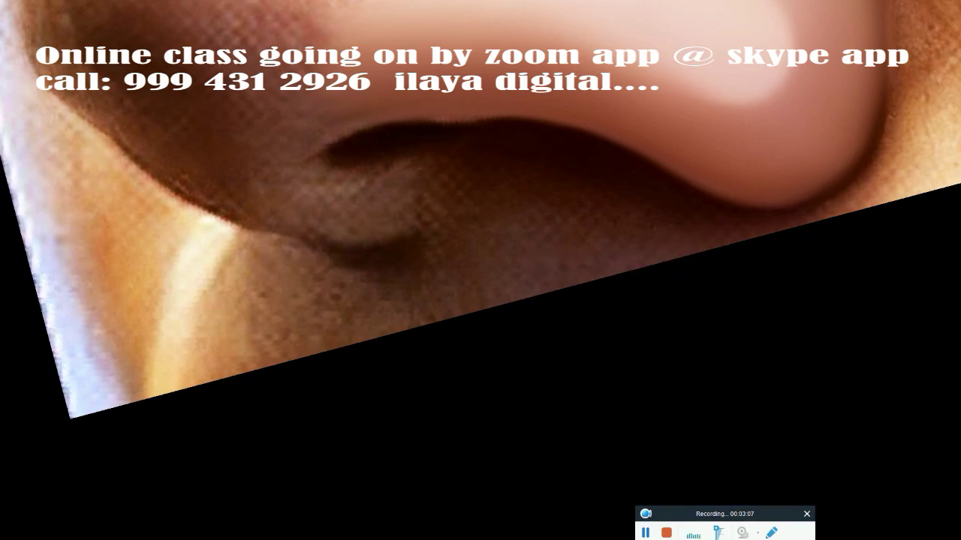
Step: Paint a darker shadow along the nostril's upper and upper-left edge
{"action": "left_click_drag", "start_coordinate": [444, 128], "coordinate": [499, 117]}
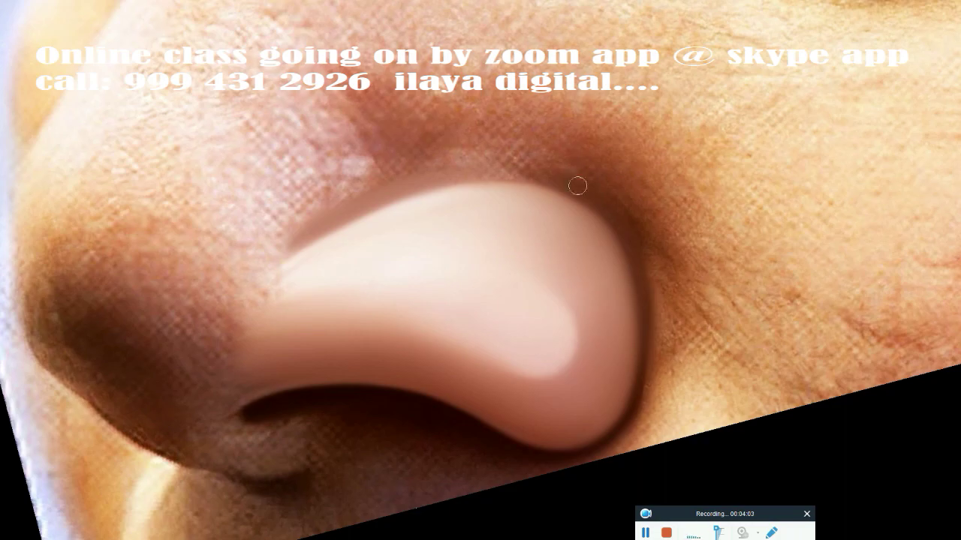
{"action": "left_click_drag", "start_coordinate": [577, 186], "coordinate": [411, 180]}
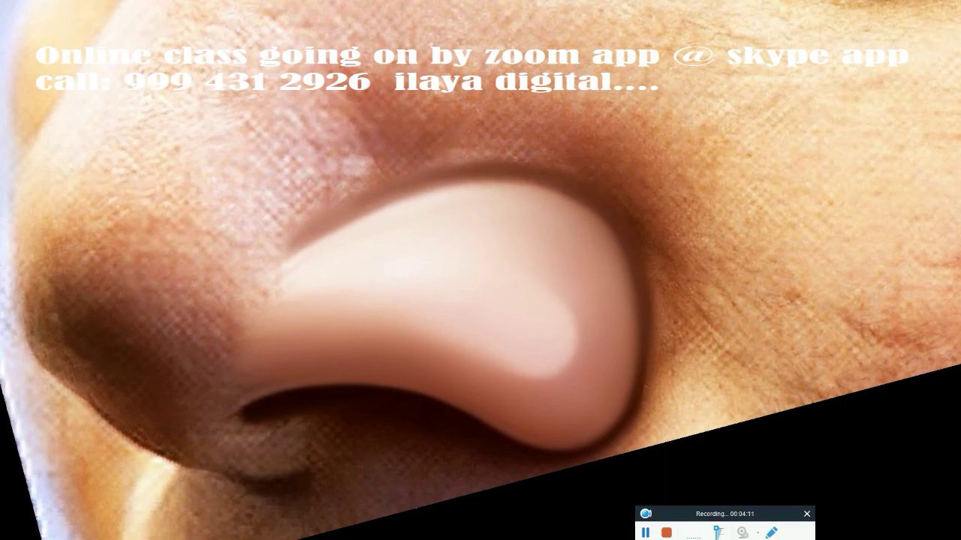
{"action": "mouse_move", "coordinate": [489, 174]}
{"action": "left_mouse_down"}
{"action": "mouse_move", "coordinate": [345, 225]}
{"action": "mouse_move", "coordinate": [377, 205]}
{"action": "left_mouse_up"}
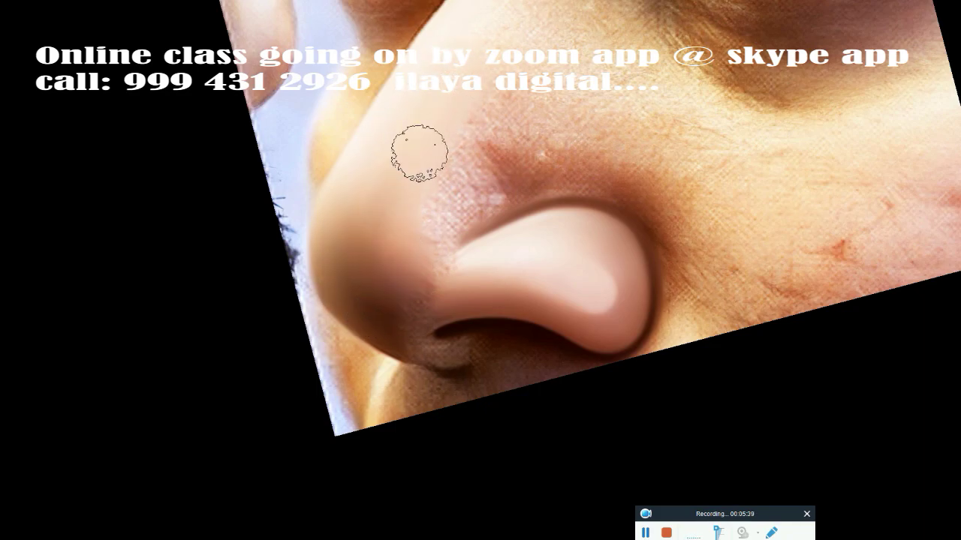
Step: Blend the skin at the nostril edge, nose tip and under the nose, then zoom to the eyes
{"action": "left_click_drag", "start_coordinate": [432, 302], "coordinate": [400, 289]}
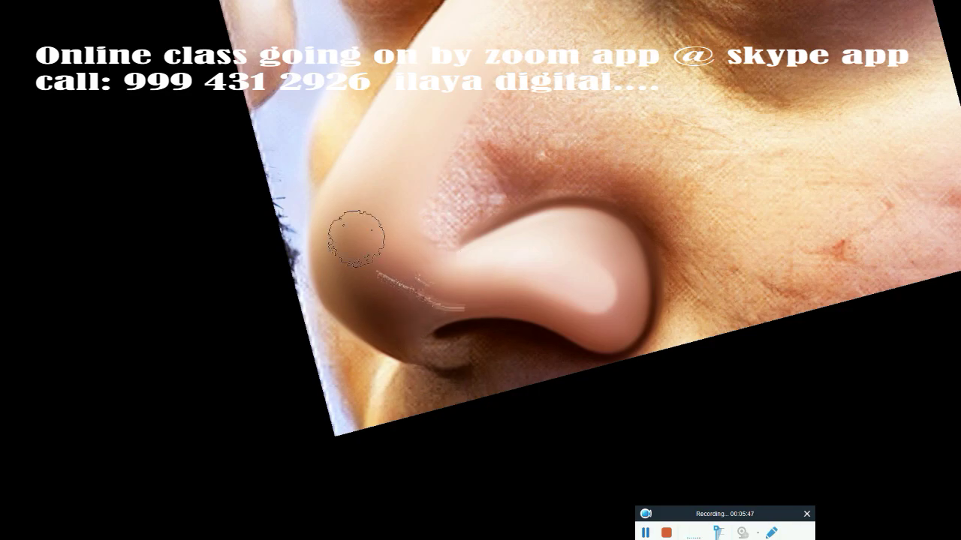
{"action": "mouse_move", "coordinate": [369, 182]}
{"action": "left_mouse_down"}
{"action": "mouse_move", "coordinate": [390, 321]}
{"action": "mouse_move", "coordinate": [343, 203]}
{"action": "mouse_move", "coordinate": [407, 287]}
{"action": "left_mouse_up"}
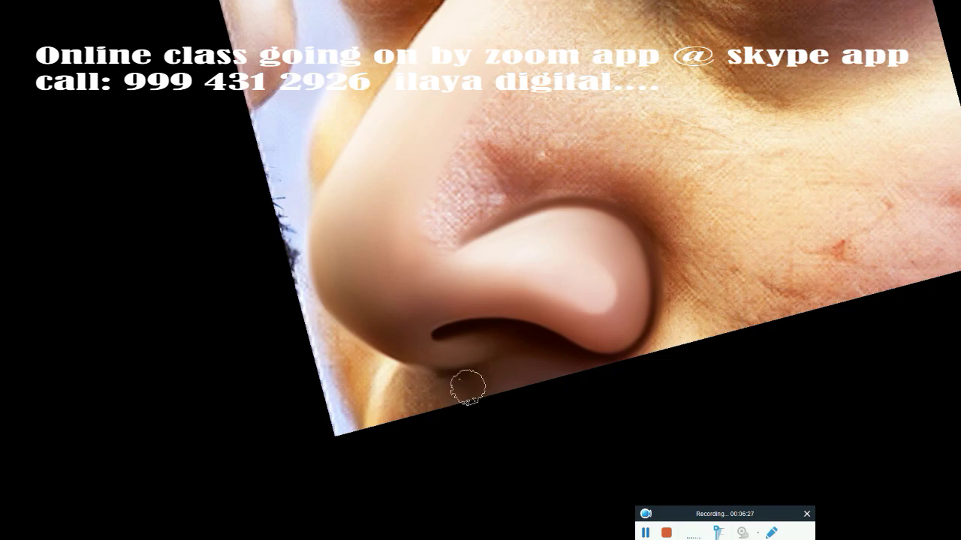
{"action": "left_click_drag", "start_coordinate": [468, 387], "coordinate": [400, 379]}
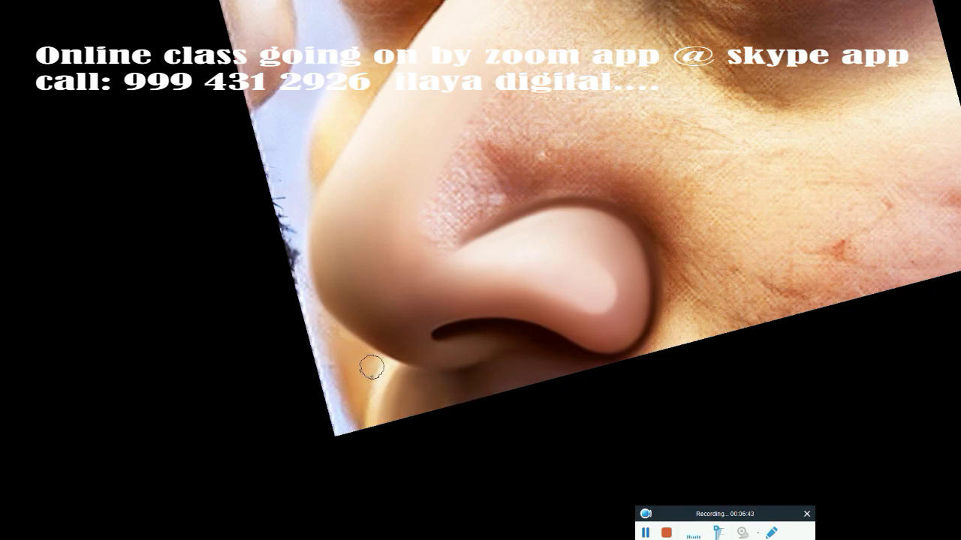
{"action": "left_click", "coordinate": [467, 304], "text": "alt"}
{"action": "left_click", "coordinate": [359, 109]}
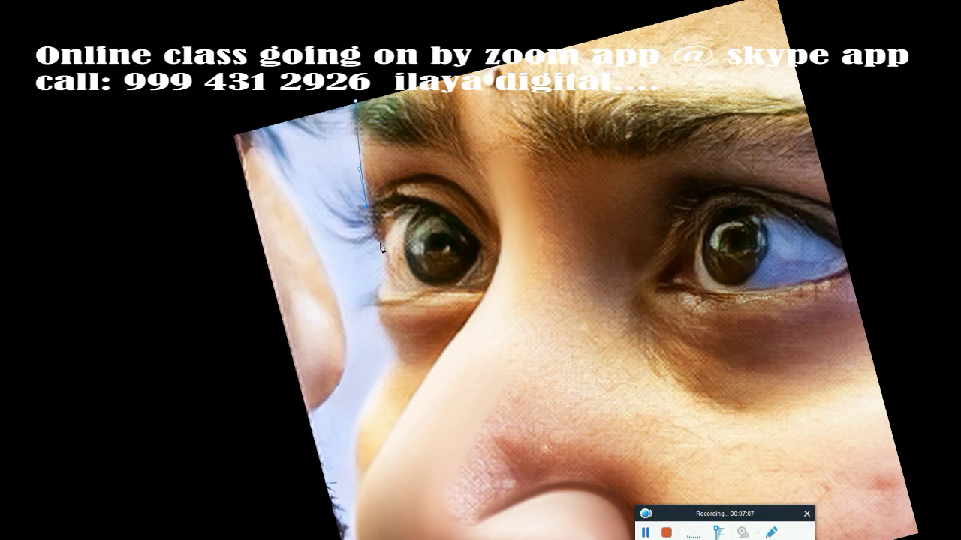
Step: Extend the pen outline down the nose and convert the path into a selection
{"action": "scroll", "coordinate": [382, 267], "scroll_direction": "up", "scroll_amount": 1}
{"action": "scroll", "coordinate": [381, 342], "scroll_direction": "down", "scroll_amount": 3}
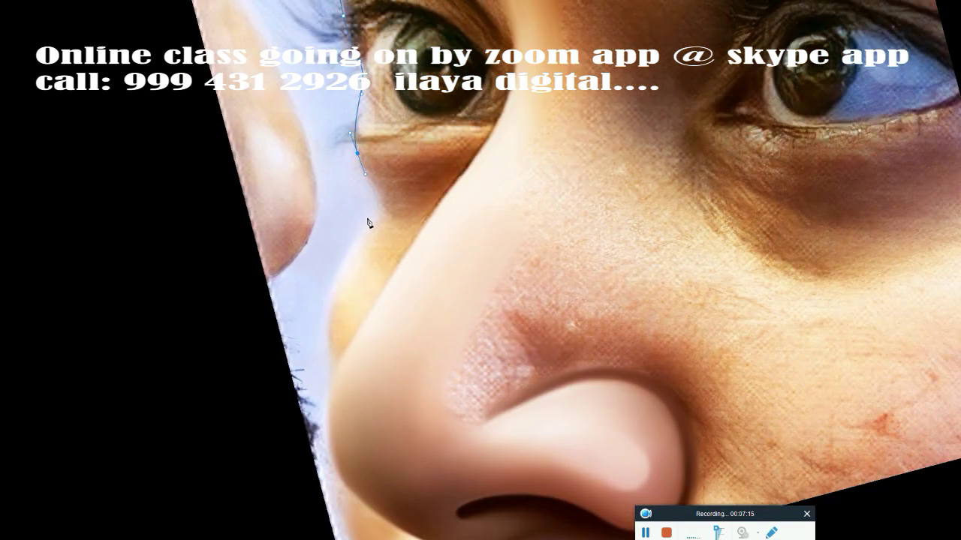
{"action": "left_click_drag", "start_coordinate": [328, 373], "coordinate": [338, 412]}
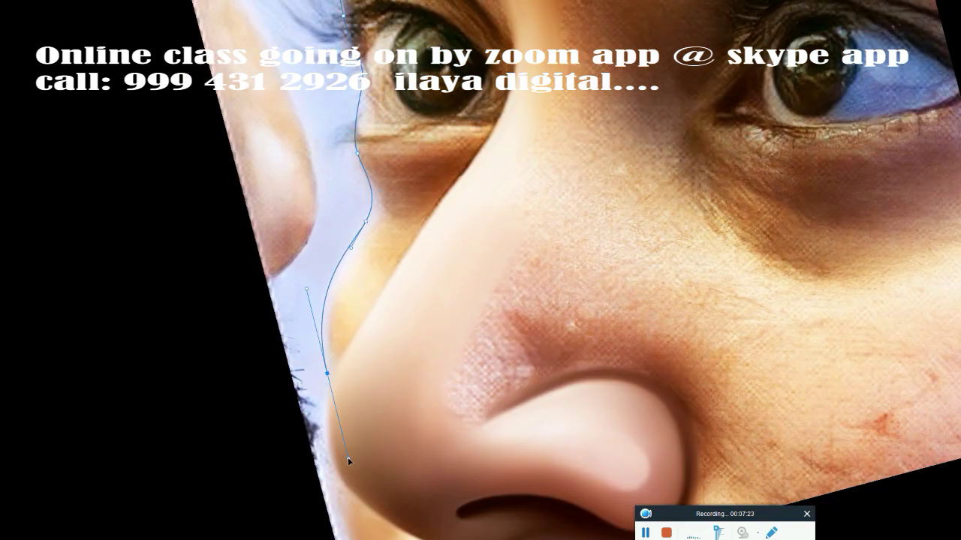
{"action": "scroll", "coordinate": [330, 382], "scroll_direction": "down", "scroll_amount": 5}
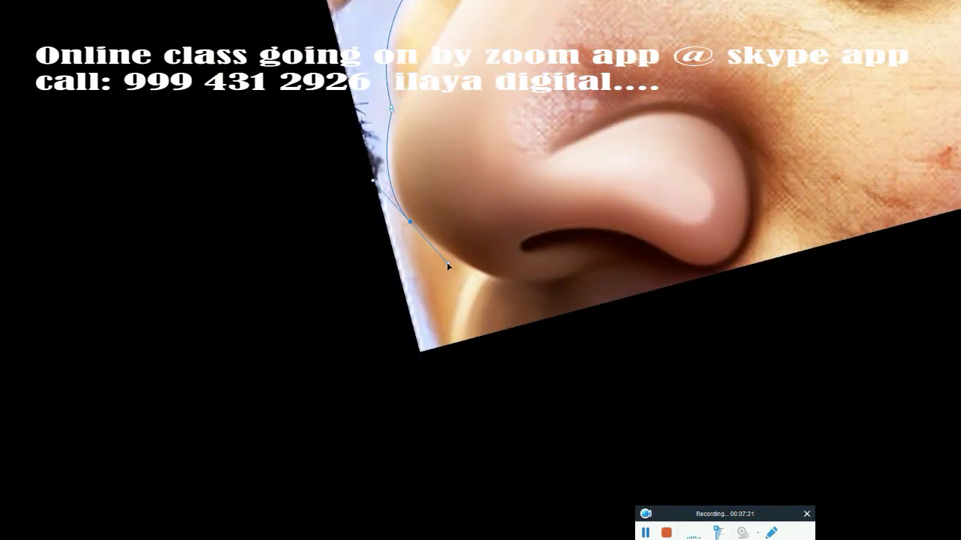
{"action": "key", "text": "ctrl+minus"}
{"action": "key", "text": "ctrl+minus"}
{"action": "key", "text": "ctrl+minus"}
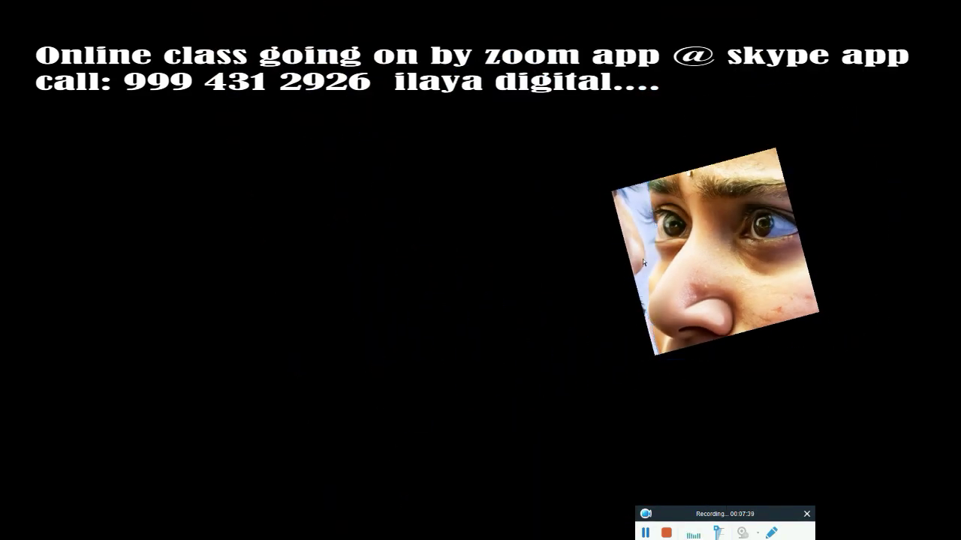
{"action": "right_click", "coordinate": [642, 259]}
{"action": "key", "text": "Return"}
Step: Reorder the black Layer 0 around the new cut-out and make Layer 2 active
{"action": "key", "text": "F7"}
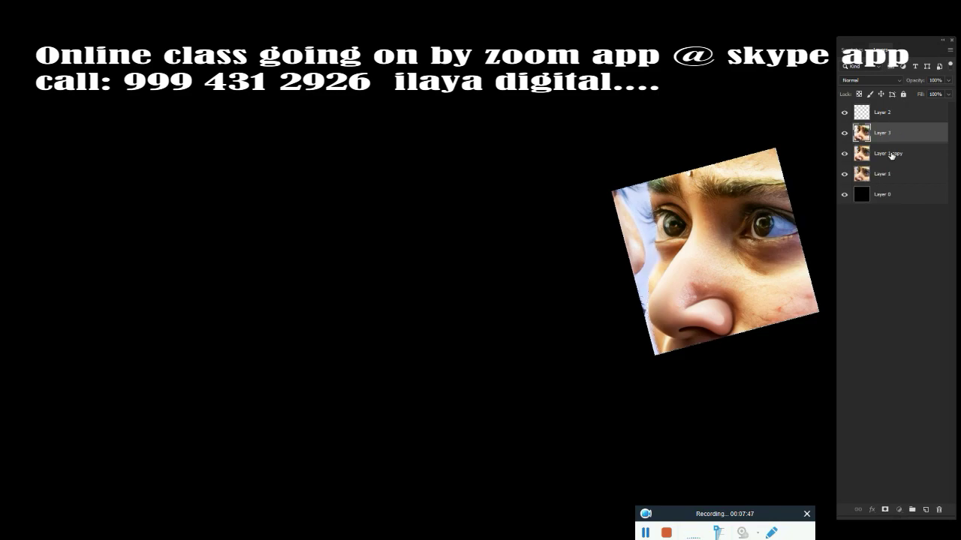
{"action": "left_click_drag", "start_coordinate": [863, 193], "coordinate": [882, 158]}
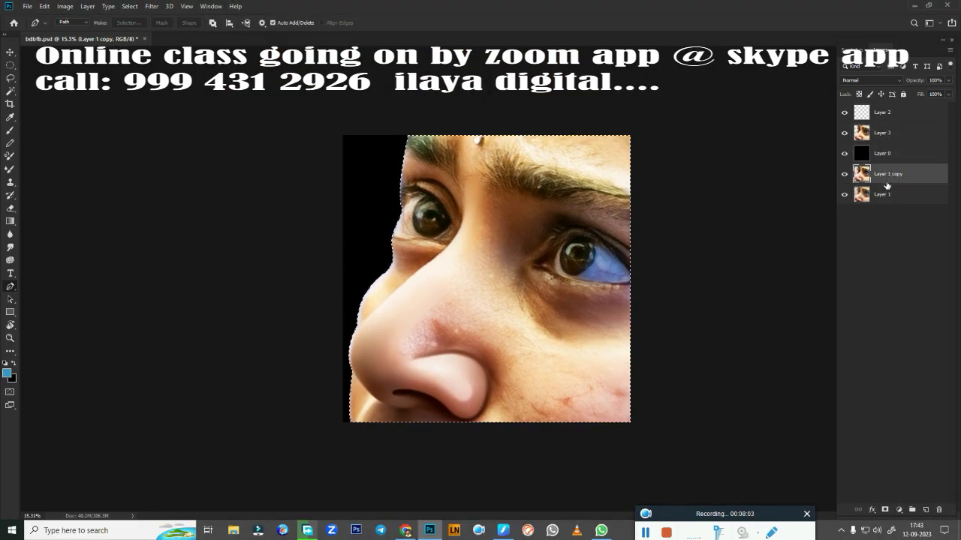
{"action": "left_click_drag", "start_coordinate": [886, 193], "coordinate": [884, 156]}
{"action": "left_click", "coordinate": [882, 112]}
{"action": "scroll", "coordinate": [726, 245], "scroll_direction": "up", "scroll_amount": 5}
{"action": "scroll", "coordinate": [676, 244], "scroll_direction": "down", "scroll_amount": 4}
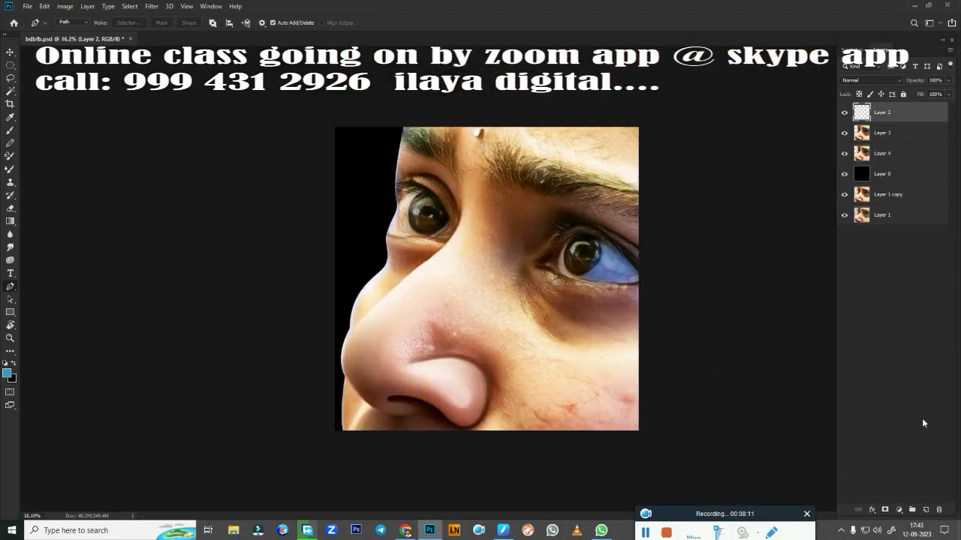
{"action": "scroll", "coordinate": [614, 241], "scroll_direction": "up", "scroll_amount": 5}
{"action": "scroll", "coordinate": [614, 241], "scroll_direction": "down", "scroll_amount": 3}
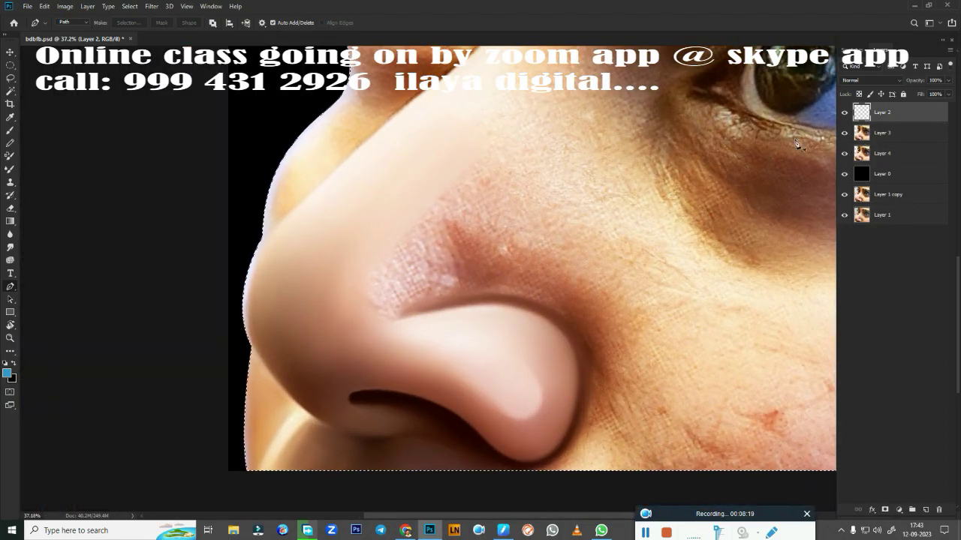
{"action": "scroll", "coordinate": [450, 225], "scroll_direction": "up", "scroll_amount": 2}
{"action": "scroll", "coordinate": [451, 225], "scroll_direction": "up", "scroll_amount": 2}
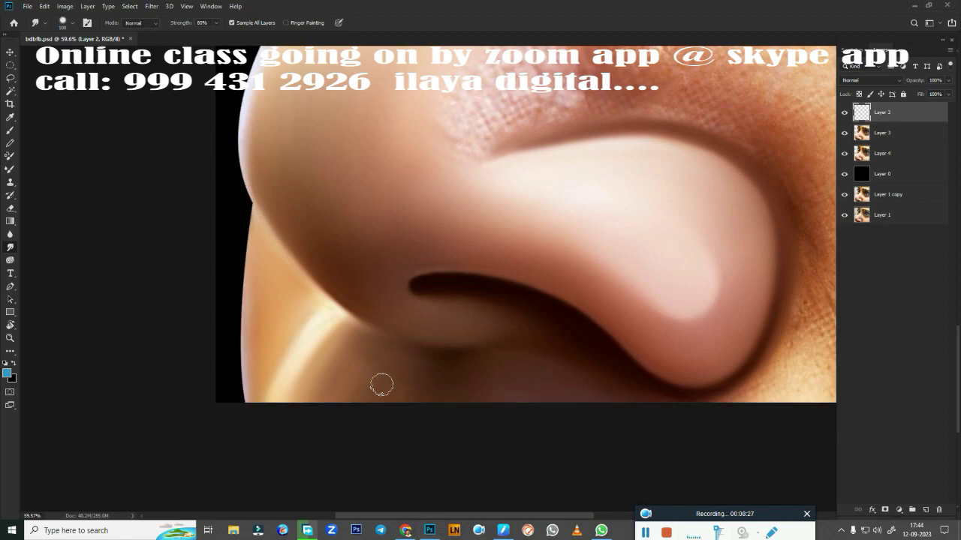
Step: Smudge the nose's left edge, the shadow under the nostril and the nose bridge smooth
{"action": "mouse_move", "coordinate": [240, 218]}
{"action": "left_mouse_down"}
{"action": "mouse_move", "coordinate": [249, 417]}
{"action": "mouse_move", "coordinate": [267, 406]}
{"action": "left_mouse_up"}
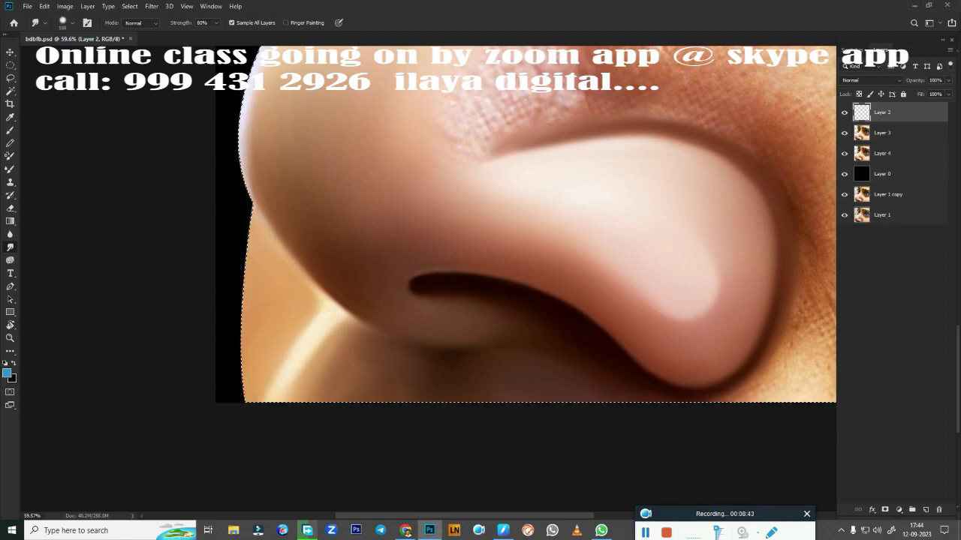
{"action": "mouse_move", "coordinate": [379, 357]}
{"action": "left_mouse_down"}
{"action": "mouse_move", "coordinate": [343, 368]}
{"action": "mouse_move", "coordinate": [395, 407]}
{"action": "left_mouse_up"}
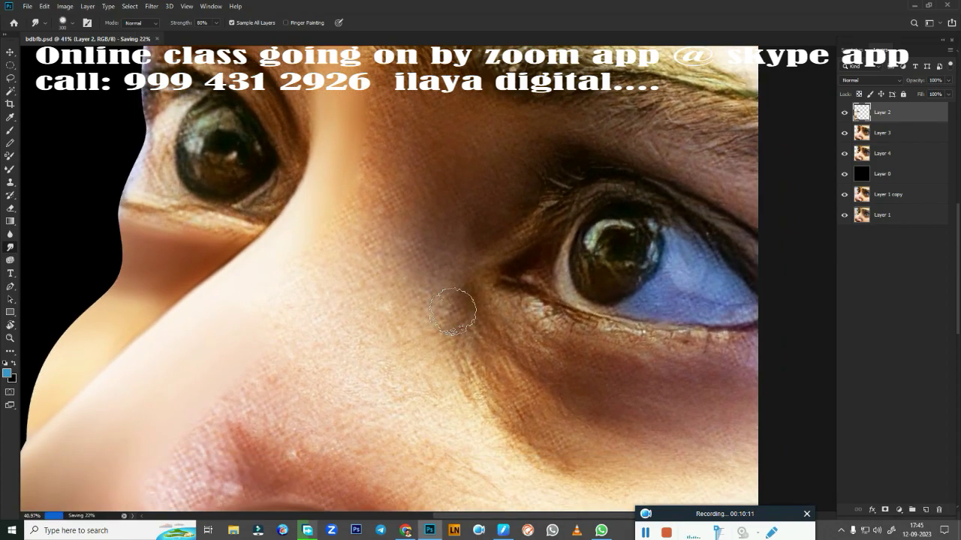
{"action": "left_click_drag", "start_coordinate": [372, 94], "coordinate": [379, 256]}
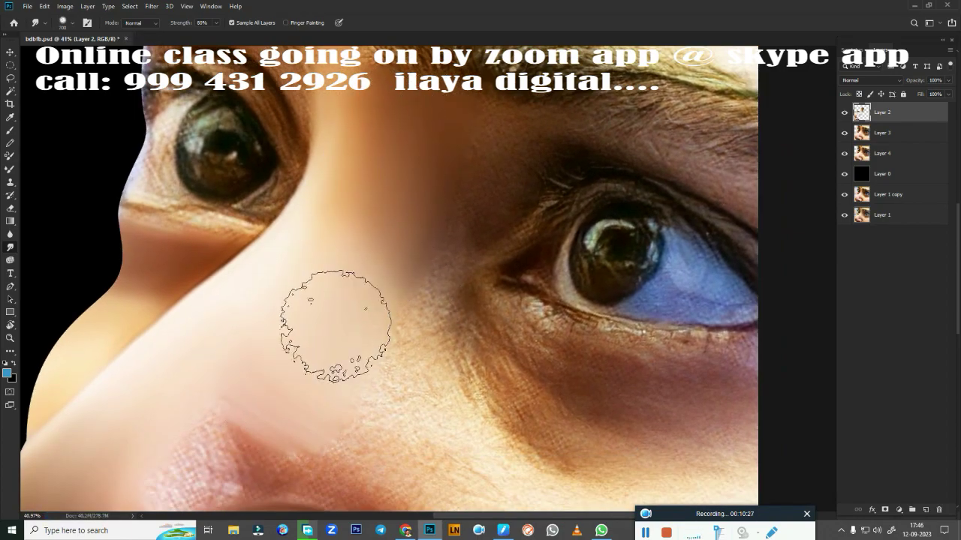
{"action": "scroll", "coordinate": [342, 193], "scroll_direction": "down", "scroll_amount": 3}
{"action": "scroll", "coordinate": [403, 369], "scroll_direction": "up", "scroll_amount": 5}
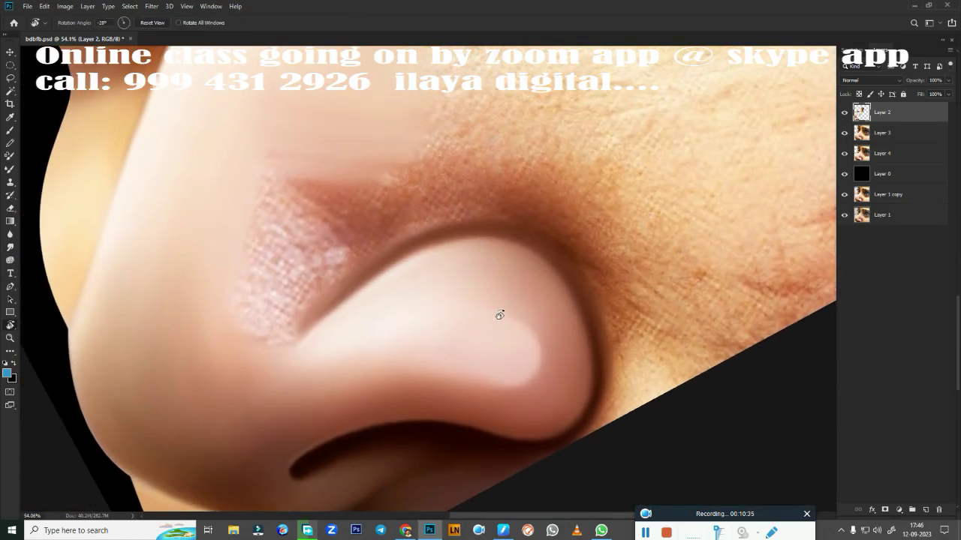
Step: Smooth away the crease above the nostril and the grainy cheek texture, resizing the brush
{"action": "mouse_move", "coordinate": [276, 273]}
{"action": "left_mouse_down"}
{"action": "mouse_move", "coordinate": [315, 301]}
{"action": "mouse_move", "coordinate": [290, 279]}
{"action": "left_mouse_up"}
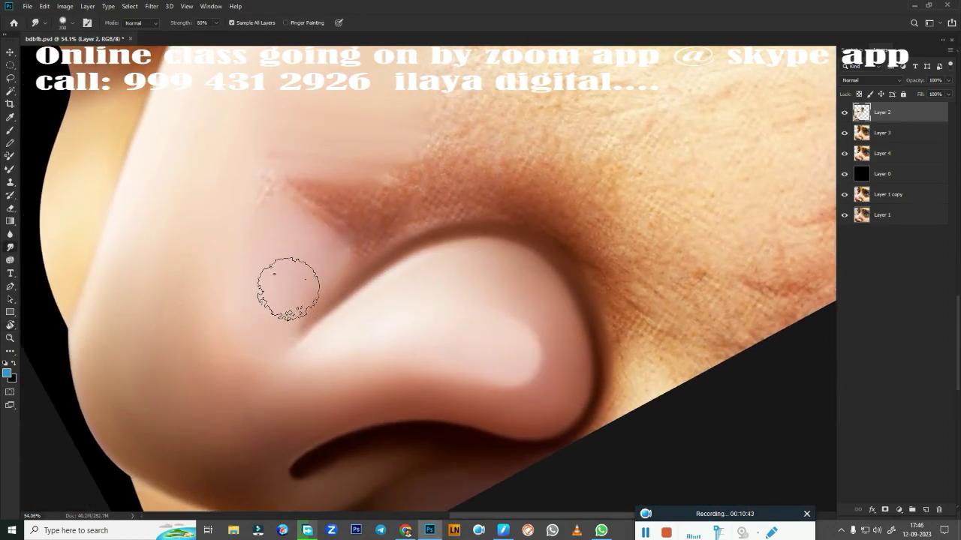
{"action": "left_click_drag", "start_coordinate": [339, 165], "coordinate": [248, 233]}
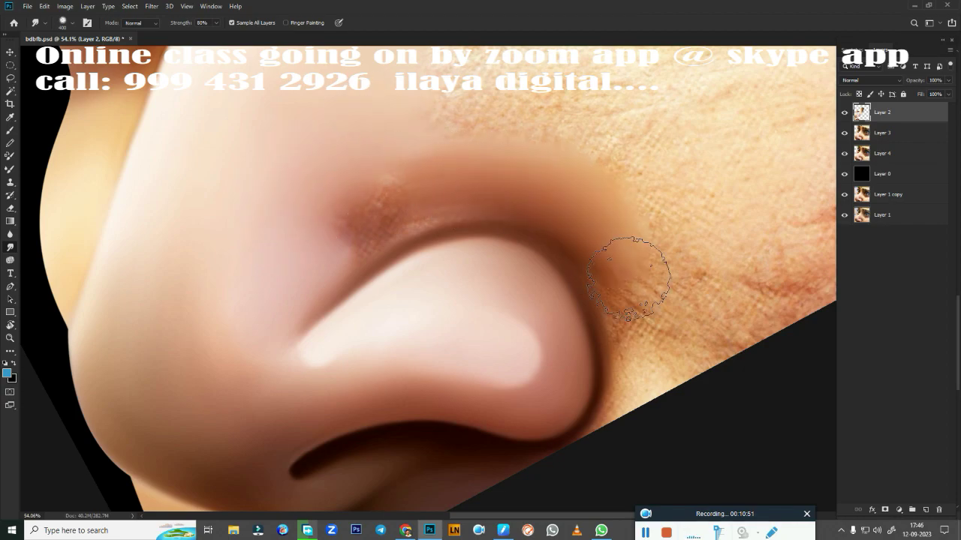
{"action": "left_click_drag", "start_coordinate": [451, 193], "coordinate": [457, 197]}
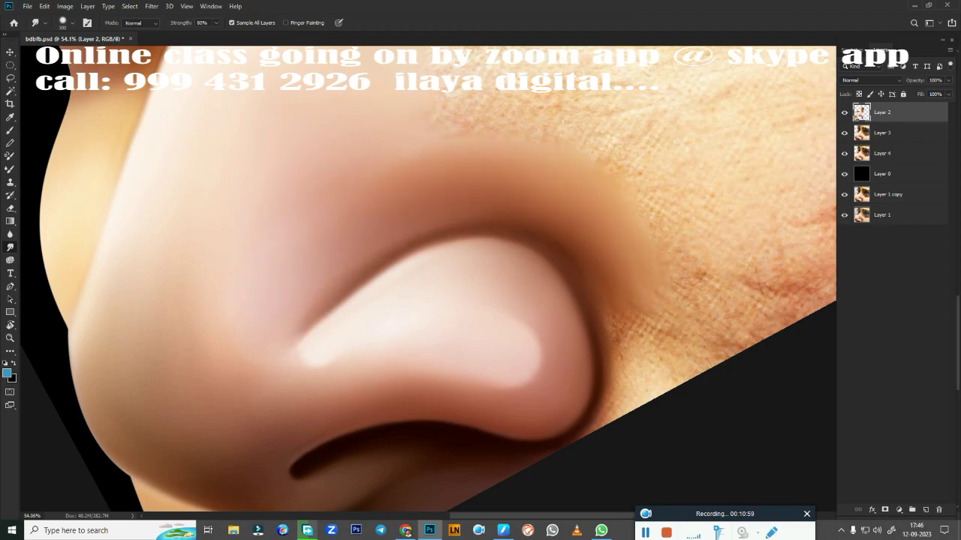
{"action": "key", "text": "bracketright"}
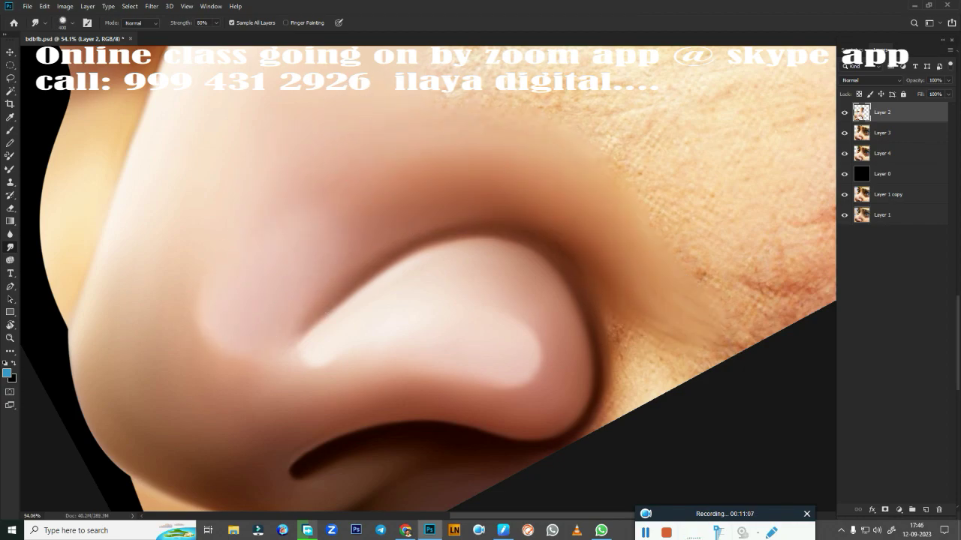
{"action": "left_click_drag", "start_coordinate": [646, 308], "coordinate": [751, 286]}
{"action": "key", "text": "bracketleft"}
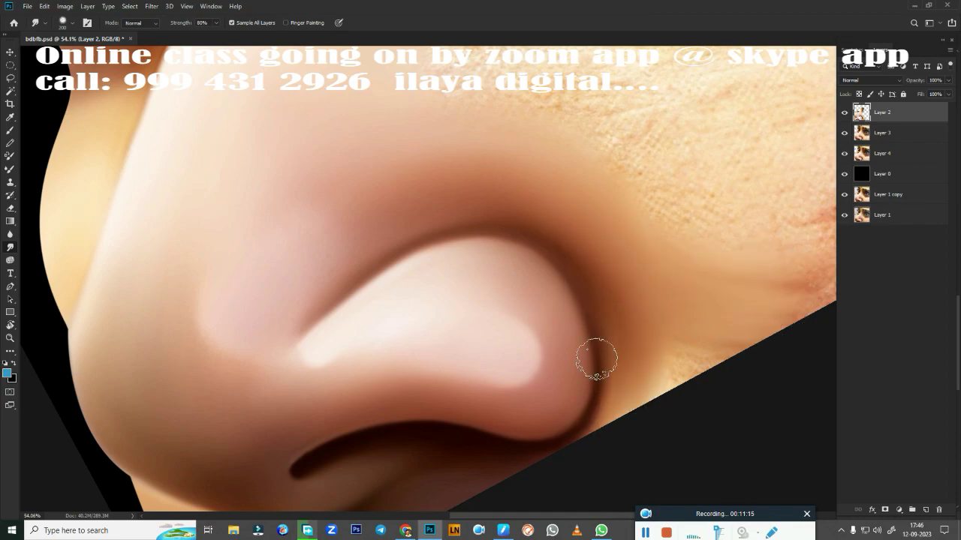
{"action": "key", "text": "bracketright"}
Step: Smooth the skin below the eyebrow and soften the under-eye shadow's edge with a smaller brush
{"action": "scroll", "coordinate": [428, 337], "scroll_direction": "down", "scroll_amount": 3}
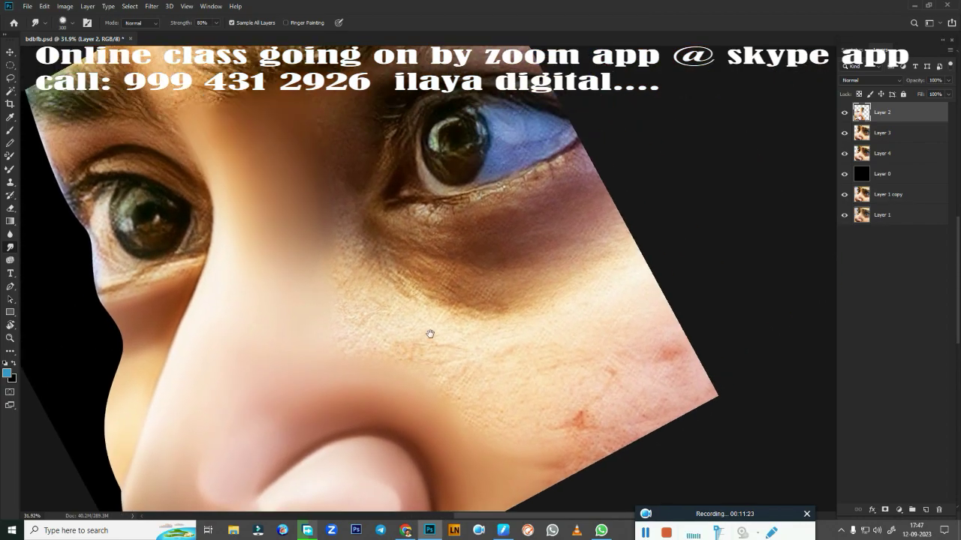
{"action": "scroll", "coordinate": [429, 337], "scroll_direction": "up", "scroll_amount": 3}
{"action": "mouse_move", "coordinate": [492, 161]}
{"action": "left_mouse_down"}
{"action": "mouse_move", "coordinate": [415, 197]}
{"action": "mouse_move", "coordinate": [578, 143]}
{"action": "left_mouse_up"}
{"action": "key", "text": "bracketleft"}
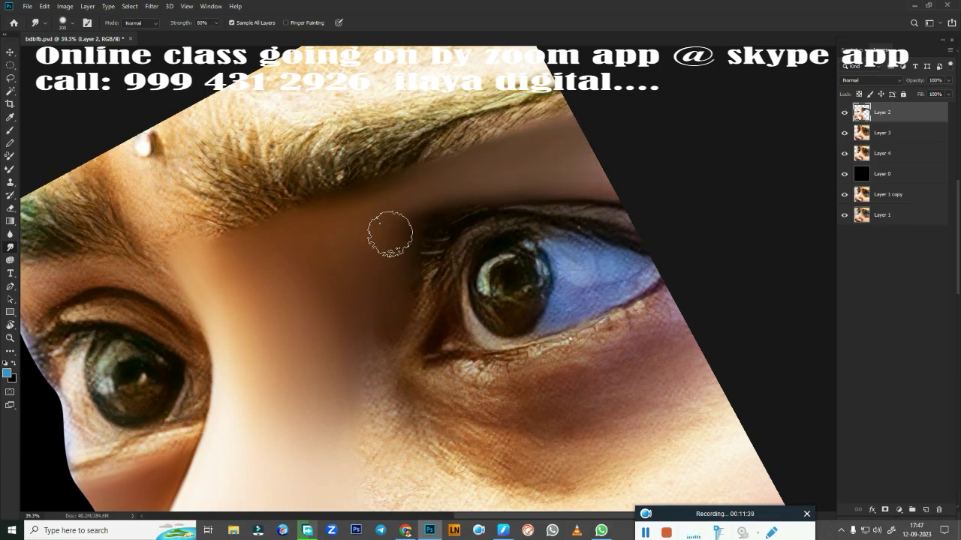
{"action": "scroll", "coordinate": [329, 271], "scroll_direction": "down", "scroll_amount": 3}
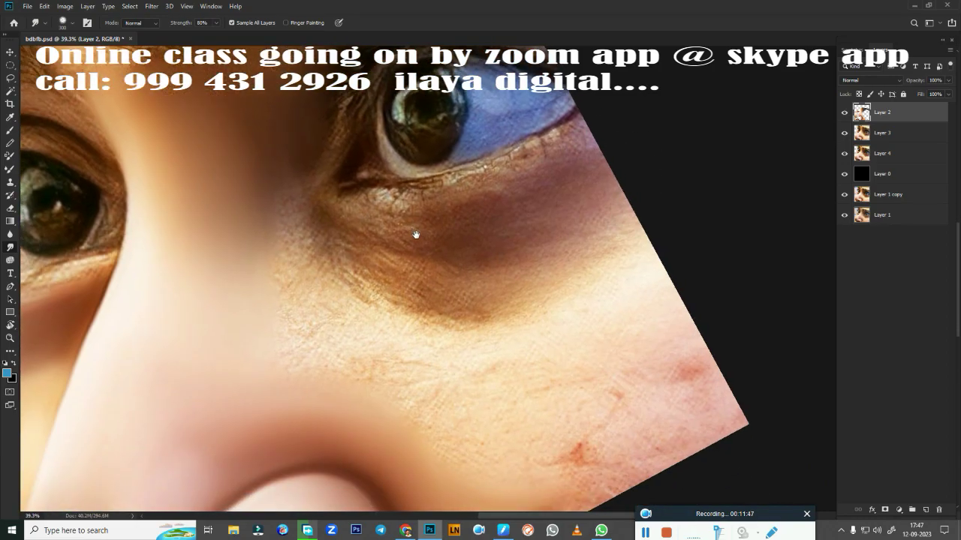
{"action": "key", "text": "bracketleft"}
{"action": "key", "text": "bracketleft"}
{"action": "key", "text": "bracketleft"}
{"action": "mouse_move", "coordinate": [521, 248]}
{"action": "left_mouse_down"}
{"action": "mouse_move", "coordinate": [341, 218]}
{"action": "mouse_move", "coordinate": [427, 255]}
{"action": "left_mouse_up"}
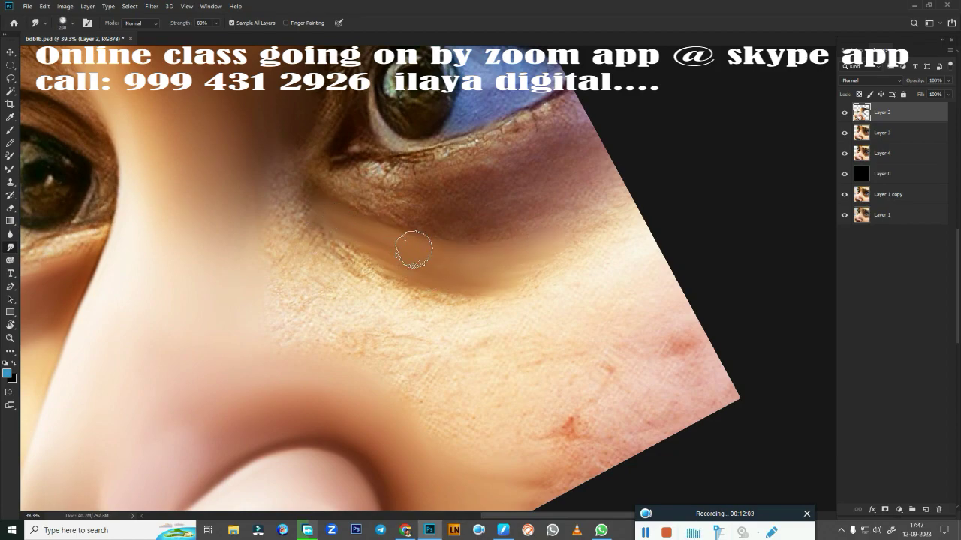
{"action": "key", "text": "bracketright"}
{"action": "key", "text": "bracketright"}
{"action": "key", "text": "bracketright"}
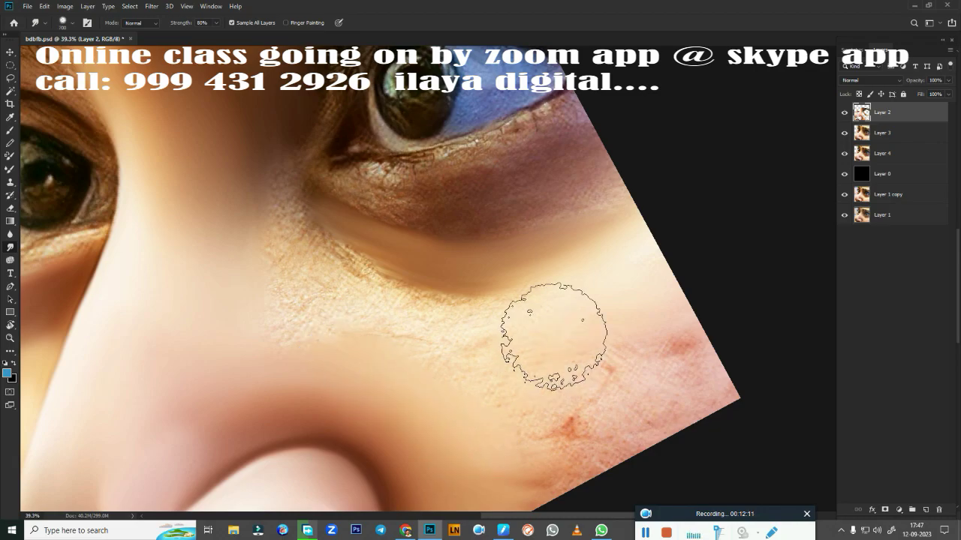
Step: Blend the dark under-eye area with light skin and extend the brown band rightward
{"action": "scroll", "coordinate": [617, 318], "scroll_direction": "down", "scroll_amount": 2}
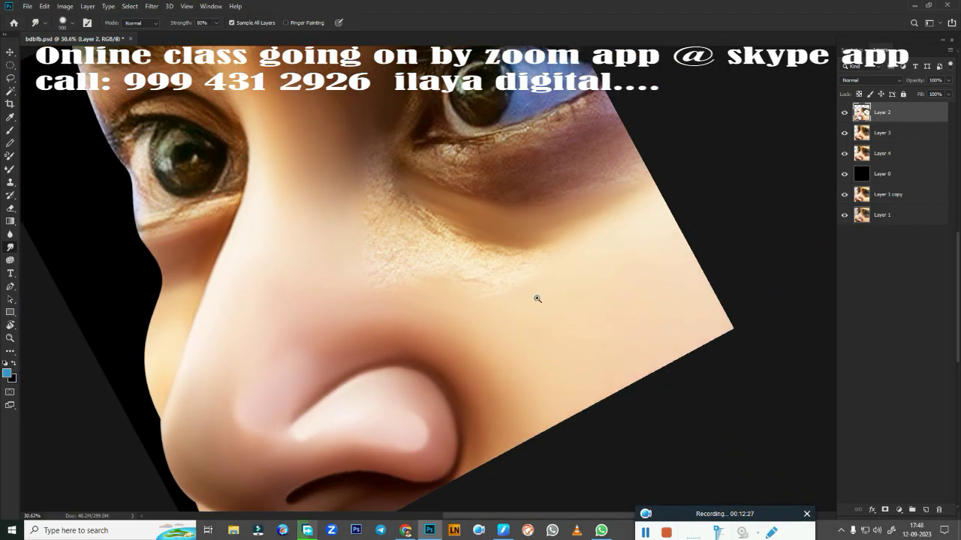
{"action": "scroll", "coordinate": [409, 90], "scroll_direction": "up", "scroll_amount": 3}
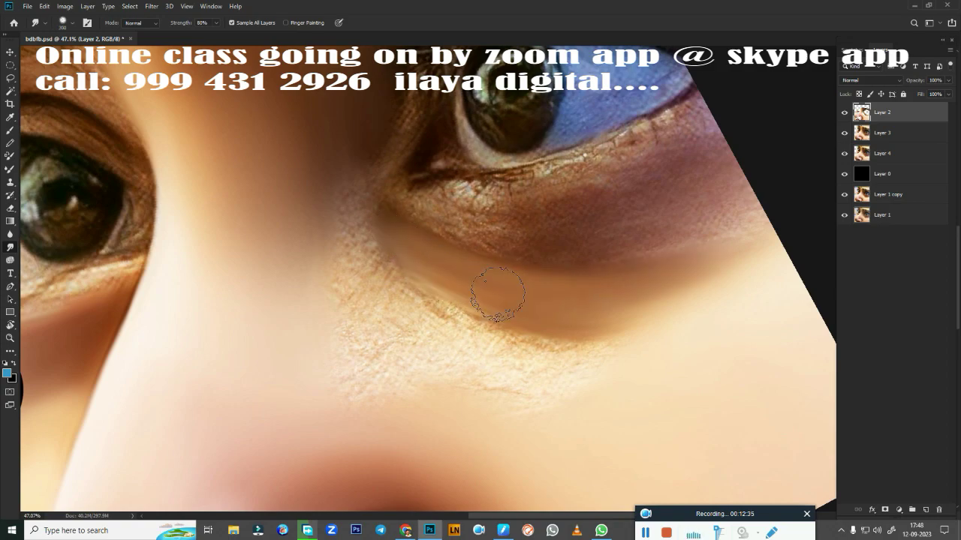
{"action": "left_click_drag", "start_coordinate": [483, 279], "coordinate": [686, 301]}
{"action": "key", "text": "bracketright"}
{"action": "left_click_drag", "start_coordinate": [635, 232], "coordinate": [721, 218]}
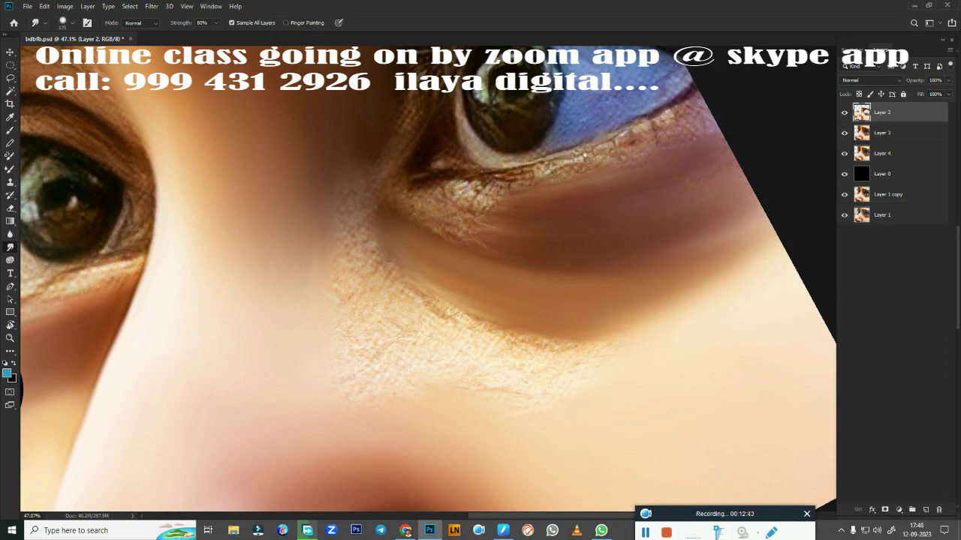
{"action": "left_click_drag", "start_coordinate": [434, 186], "coordinate": [517, 207]}
{"action": "left_click_drag", "start_coordinate": [584, 197], "coordinate": [397, 210]}
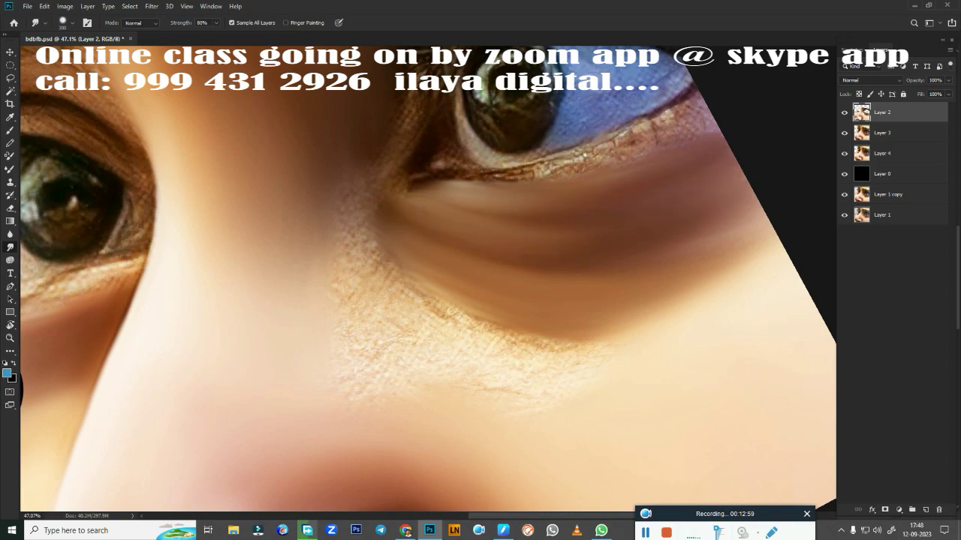
{"action": "left_click_drag", "start_coordinate": [690, 195], "coordinate": [766, 247]}
Step: Smooth the grainy under-eye texture and soften the crease beside the nose bridge
{"action": "left_click_drag", "start_coordinate": [468, 328], "coordinate": [605, 337]}
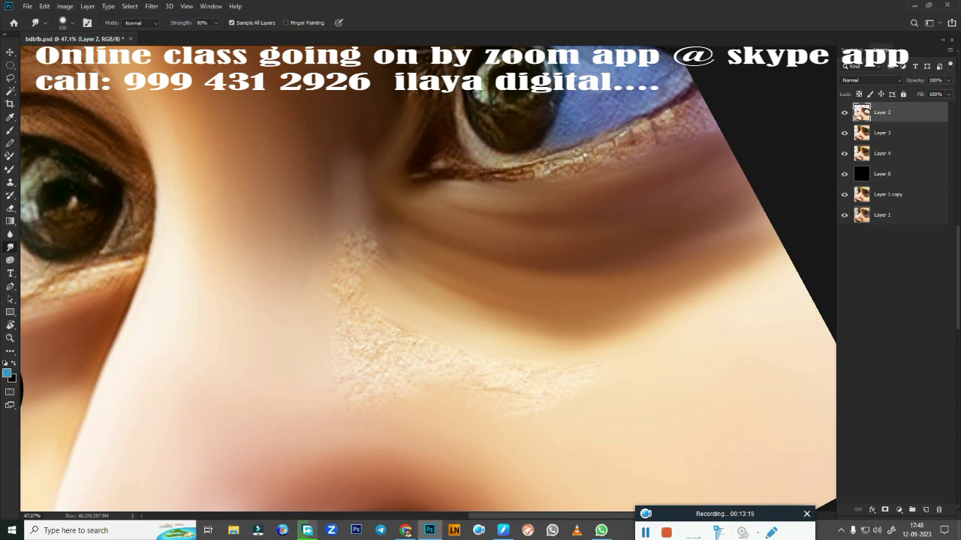
{"action": "mouse_move", "coordinate": [341, 240]}
{"action": "left_mouse_down"}
{"action": "mouse_move", "coordinate": [376, 292]}
{"action": "mouse_move", "coordinate": [421, 405]}
{"action": "left_mouse_up"}
{"action": "left_click_drag", "start_coordinate": [375, 315], "coordinate": [510, 390]}
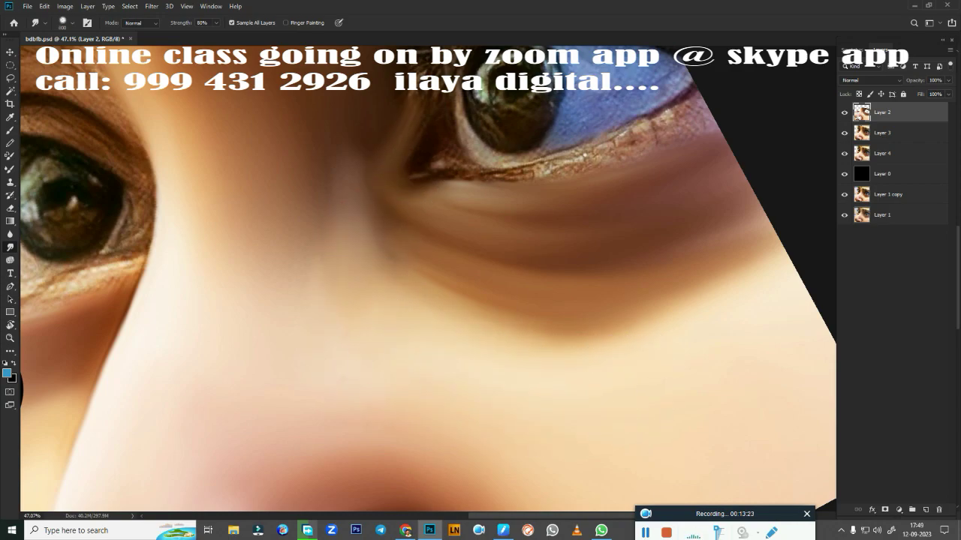
{"action": "left_click_drag", "start_coordinate": [556, 330], "coordinate": [593, 344]}
{"action": "left_click_drag", "start_coordinate": [342, 211], "coordinate": [341, 147]}
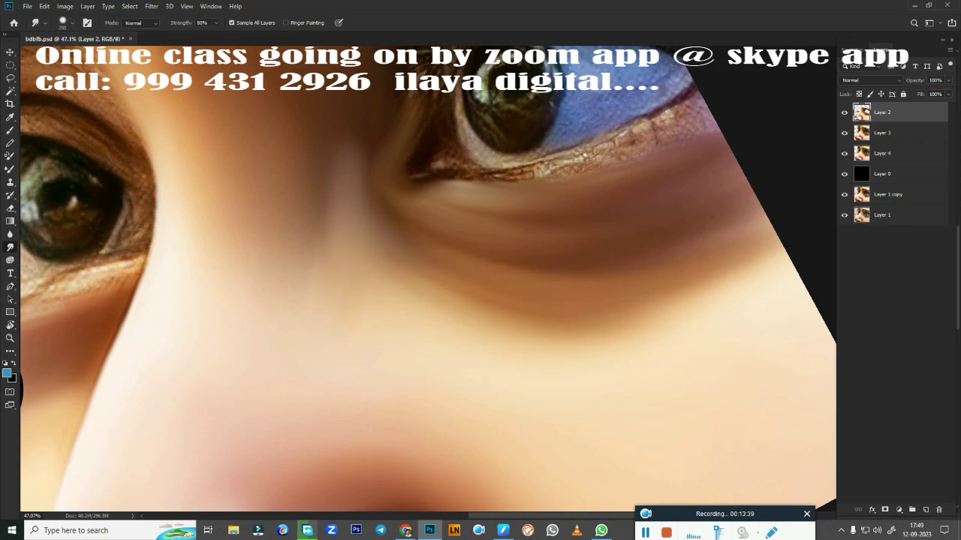
Step: Paint a wet Mixer Brush shadow streak under the eye, extending it right
{"action": "key", "text": "b"}
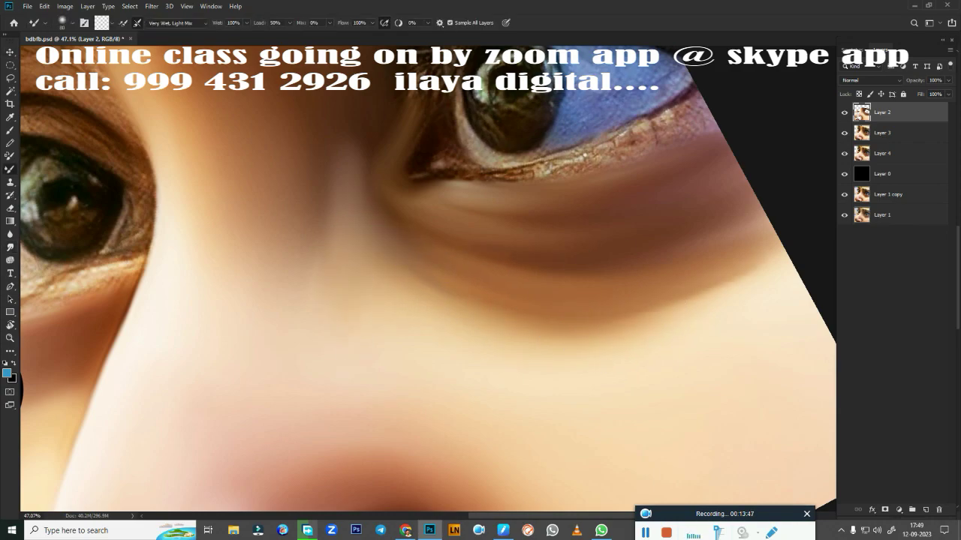
{"action": "left_click_drag", "start_coordinate": [590, 219], "coordinate": [425, 207]}
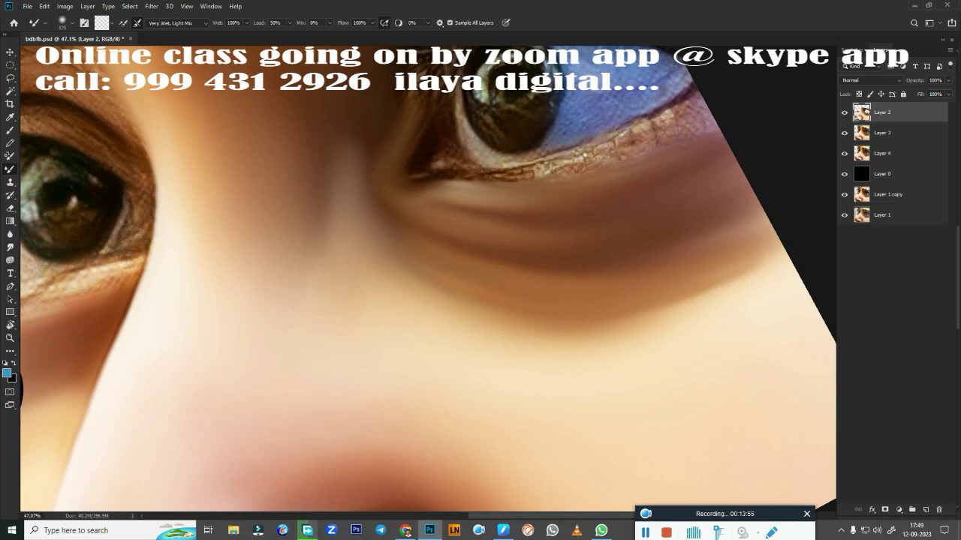
{"action": "left_click_drag", "start_coordinate": [713, 266], "coordinate": [622, 311]}
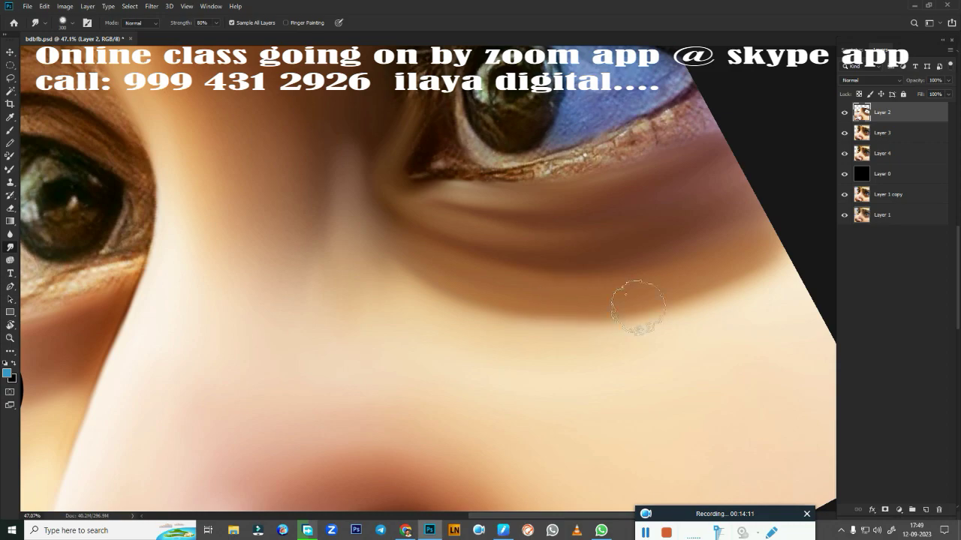
{"action": "mouse_move", "coordinate": [635, 305]}
{"action": "left_mouse_down"}
{"action": "mouse_move", "coordinate": [691, 258]}
{"action": "mouse_move", "coordinate": [659, 225]}
{"action": "left_mouse_up"}
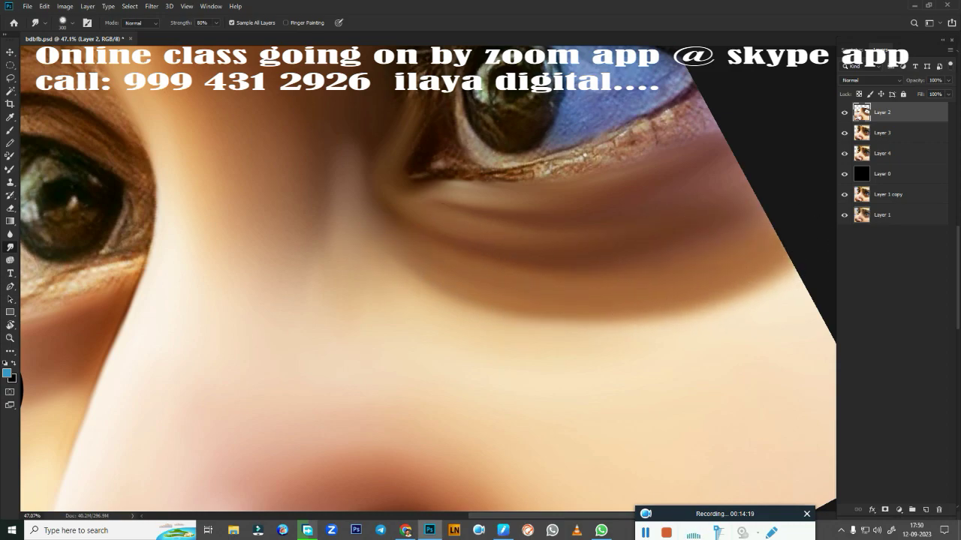
Step: Undo the dark smear near the right edge and re-blend the under-eye shadow's lower edge
{"action": "key", "text": "ctrl+0"}
{"action": "key", "text": "e"}
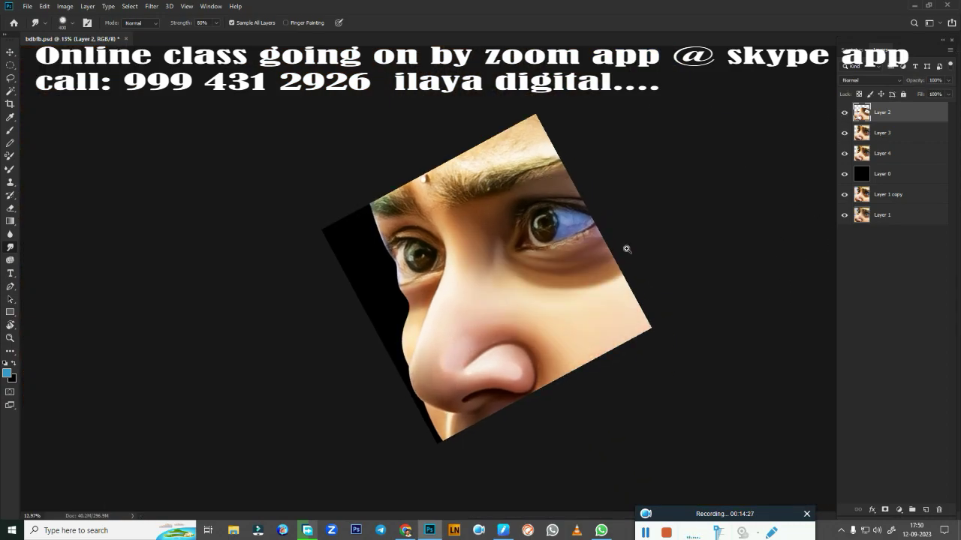
{"action": "scroll", "coordinate": [628, 250], "scroll_direction": "up", "scroll_amount": 2}
{"action": "key", "text": "ctrl+z"}
{"action": "key", "text": "r"}
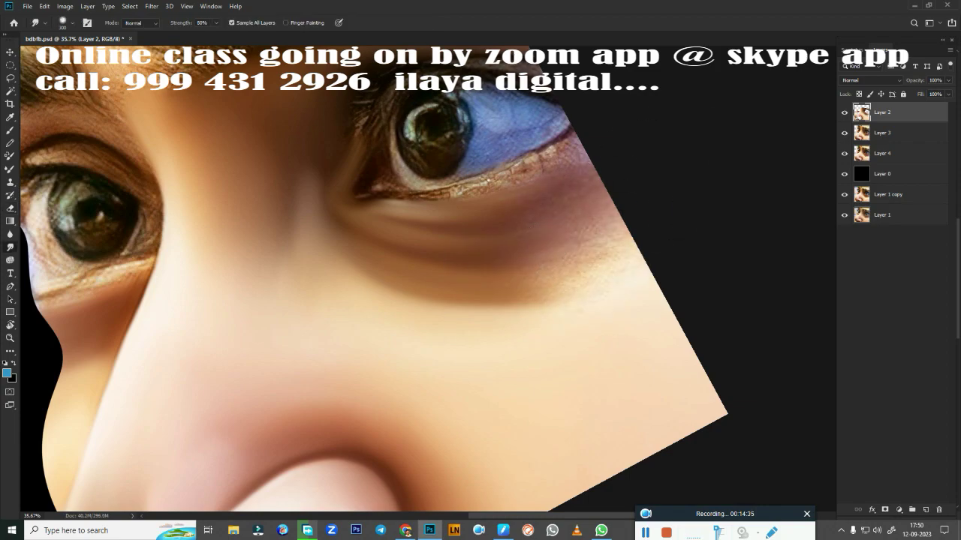
{"action": "key", "text": "bracketright"}
{"action": "left_click_drag", "start_coordinate": [515, 278], "coordinate": [494, 268]}
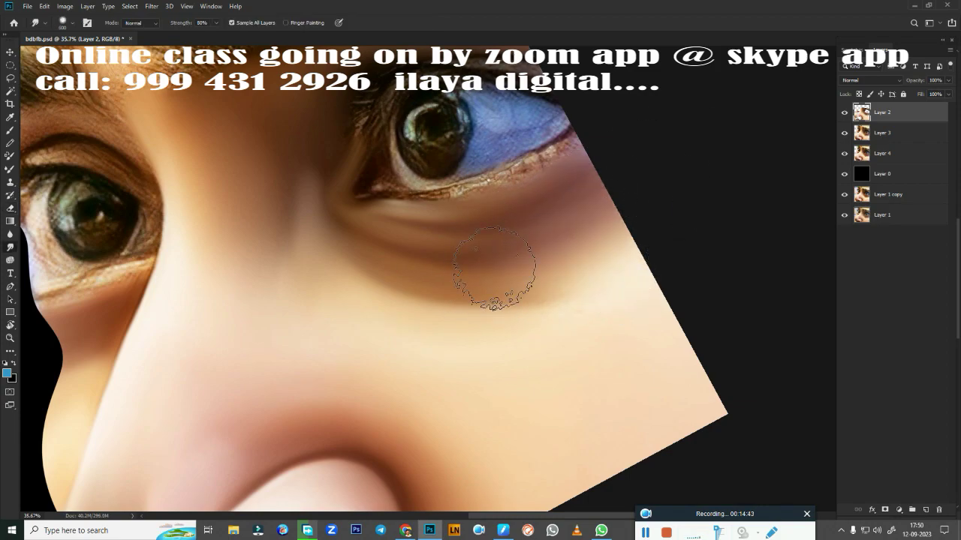
{"action": "left_click_drag", "start_coordinate": [528, 299], "coordinate": [458, 294]}
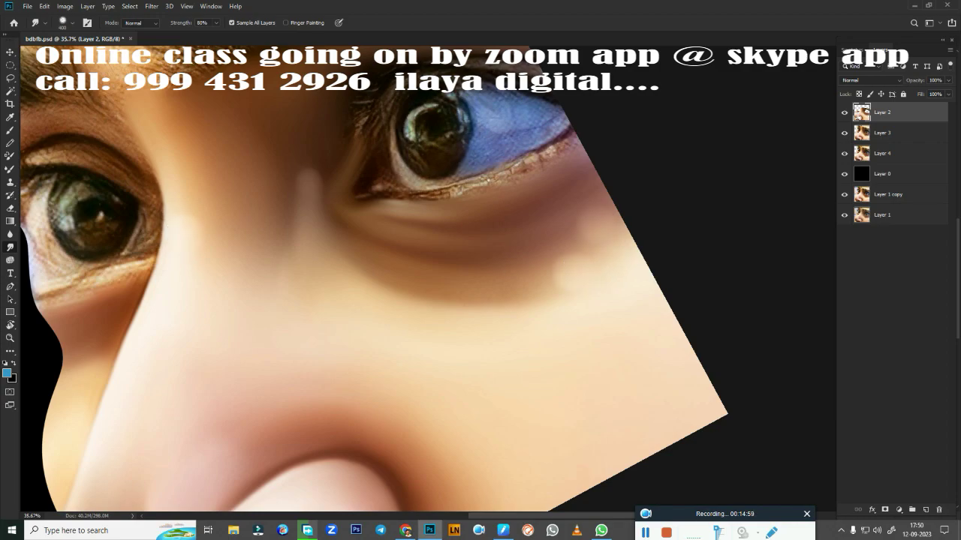
{"action": "scroll", "coordinate": [487, 30], "scroll_direction": "up", "scroll_amount": 4}
Step: Darken and smooth the lower eyelid line with the wet Mixer Brush
{"action": "key", "text": "b"}
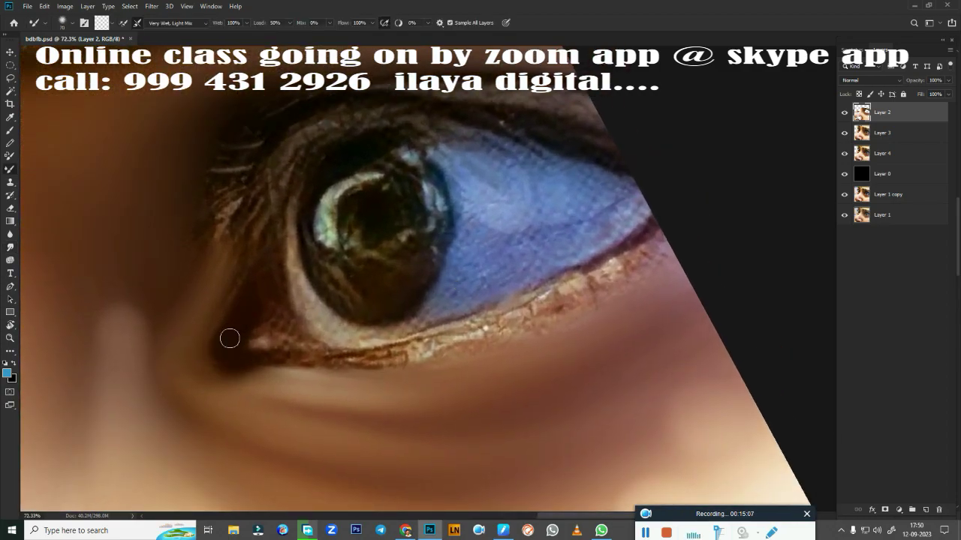
{"action": "mouse_move", "coordinate": [218, 346]}
{"action": "left_mouse_down"}
{"action": "mouse_move", "coordinate": [552, 294]}
{"action": "mouse_move", "coordinate": [322, 354]}
{"action": "mouse_move", "coordinate": [568, 279]}
{"action": "mouse_move", "coordinate": [646, 233]}
{"action": "left_mouse_up"}
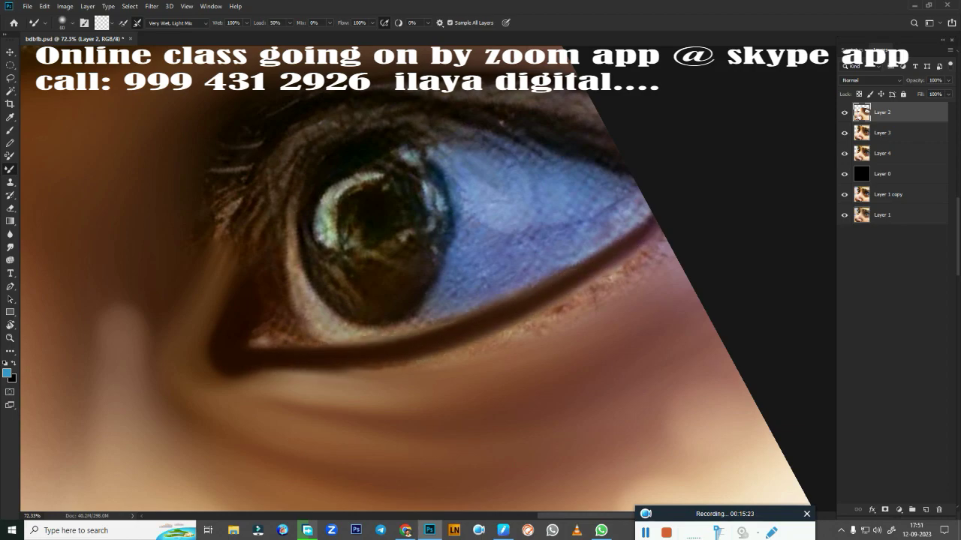
{"action": "left_click_drag", "start_coordinate": [259, 372], "coordinate": [470, 341]}
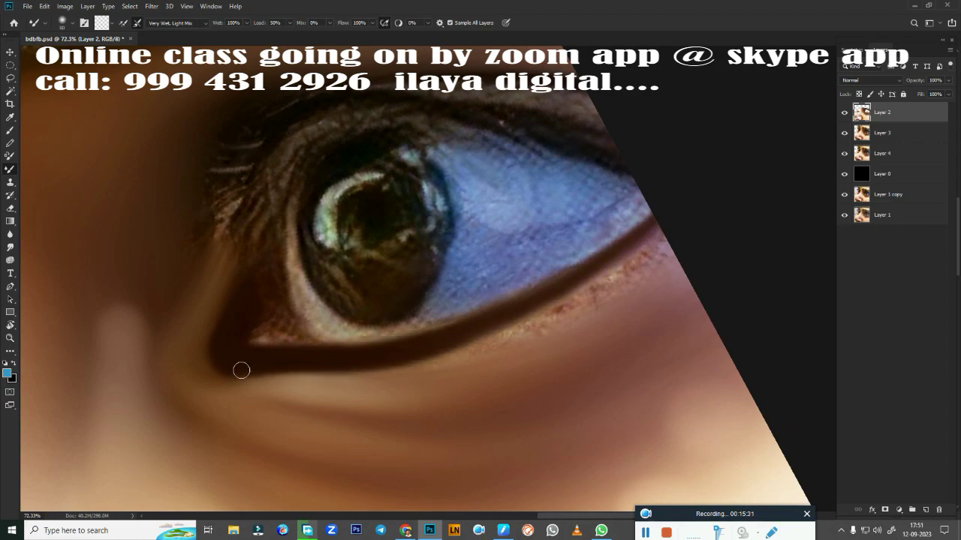
{"action": "mouse_move", "coordinate": [323, 365]}
{"action": "left_mouse_down"}
{"action": "mouse_move", "coordinate": [483, 332]}
{"action": "mouse_move", "coordinate": [379, 350]}
{"action": "mouse_move", "coordinate": [667, 216]}
{"action": "mouse_move", "coordinate": [627, 268]}
{"action": "mouse_move", "coordinate": [534, 316]}
{"action": "mouse_move", "coordinate": [375, 368]}
{"action": "left_mouse_up"}
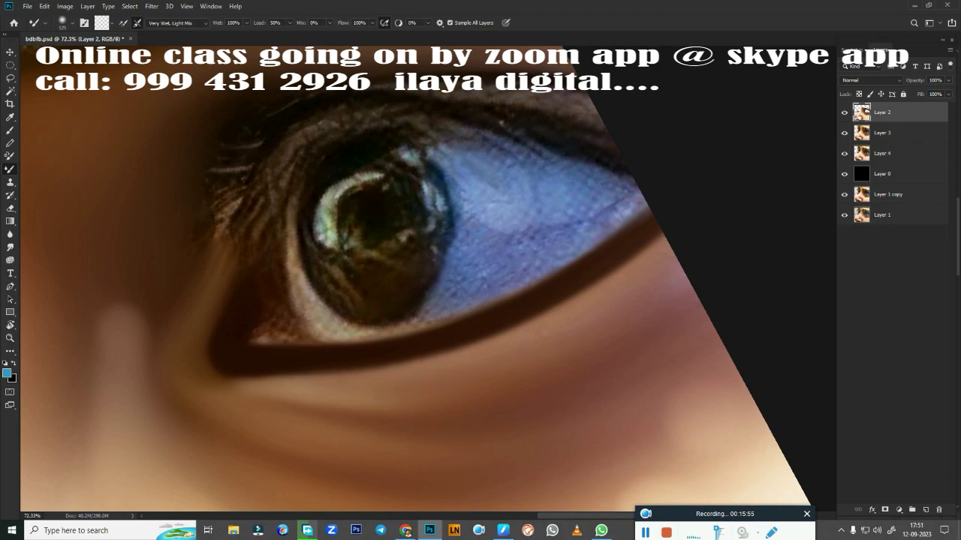
{"action": "key", "text": "bracketright"}
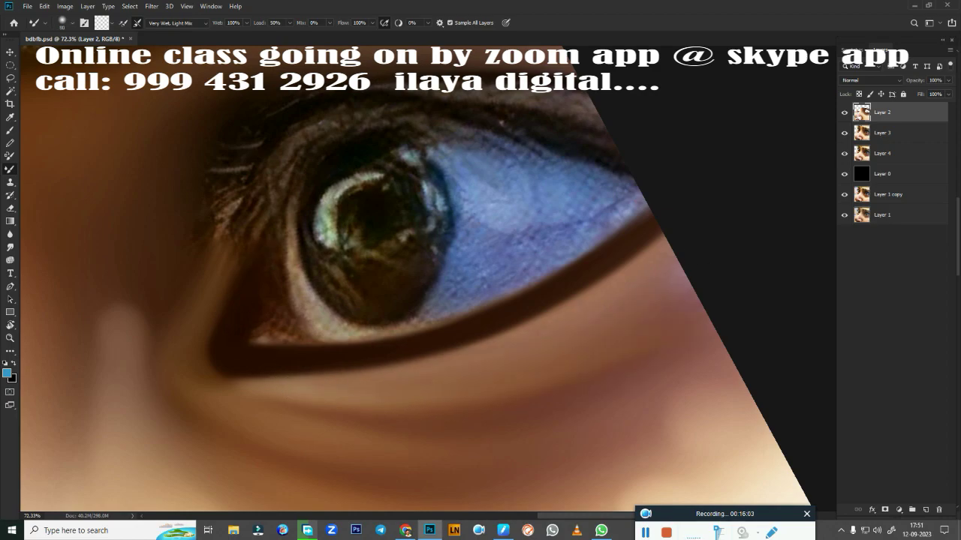
Step: Blend the upper lash line, eyelid shading and corner lashes into paint, rotating the view
{"action": "left_click_drag", "start_coordinate": [610, 167], "coordinate": [533, 134]}
{"action": "left_click_drag", "start_coordinate": [455, 113], "coordinate": [394, 110]}
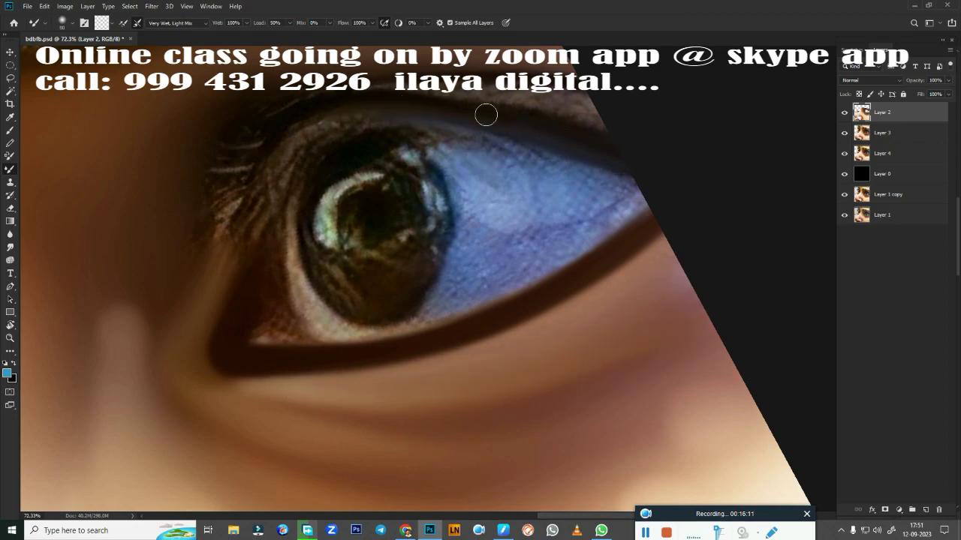
{"action": "left_click_drag", "start_coordinate": [593, 121], "coordinate": [536, 112]}
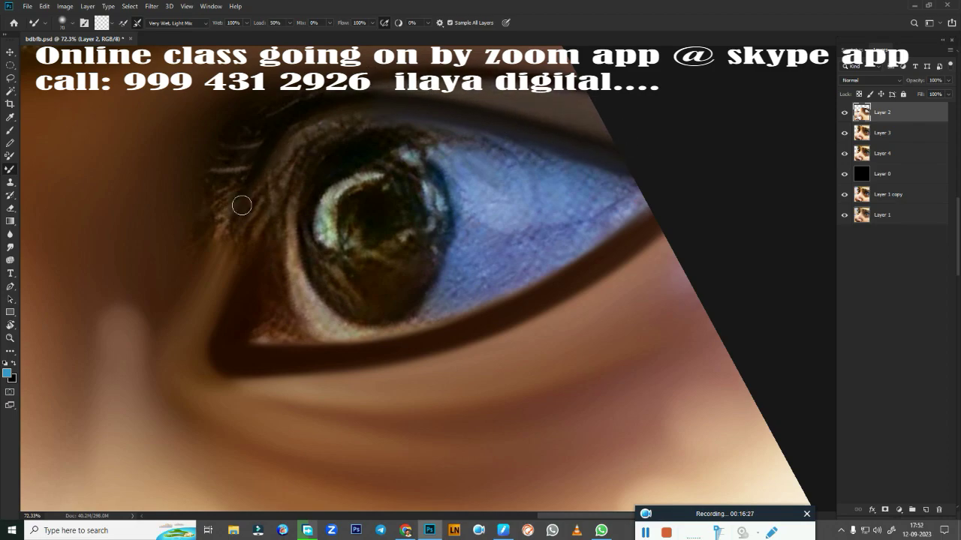
{"action": "mouse_move", "coordinate": [241, 204]}
{"action": "left_mouse_down"}
{"action": "mouse_move", "coordinate": [296, 122]}
{"action": "mouse_move", "coordinate": [225, 323]}
{"action": "left_mouse_up"}
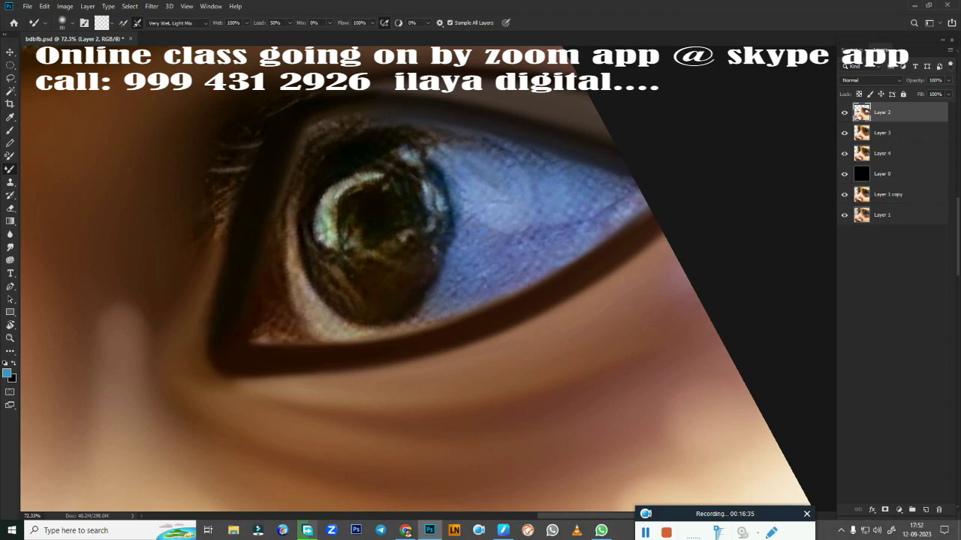
{"action": "left_click_drag", "start_coordinate": [258, 361], "coordinate": [223, 353]}
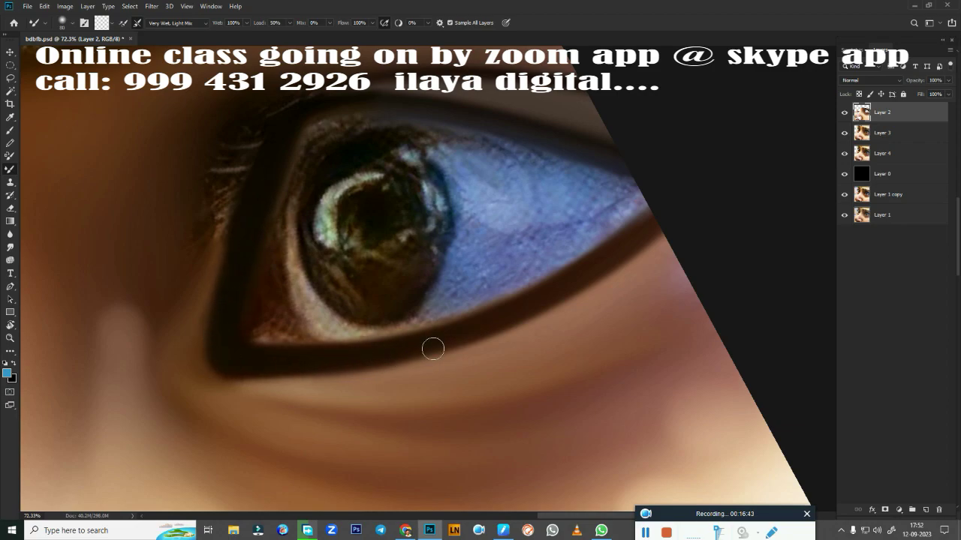
{"action": "mouse_move", "coordinate": [273, 159]}
{"action": "left_mouse_down"}
{"action": "mouse_move", "coordinate": [371, 103]}
{"action": "mouse_move", "coordinate": [390, 120]}
{"action": "mouse_move", "coordinate": [614, 166]}
{"action": "left_mouse_up"}
{"action": "mouse_move", "coordinate": [207, 248]}
{"action": "left_mouse_down"}
{"action": "mouse_move", "coordinate": [246, 155]}
{"action": "mouse_move", "coordinate": [323, 97]}
{"action": "left_mouse_up"}
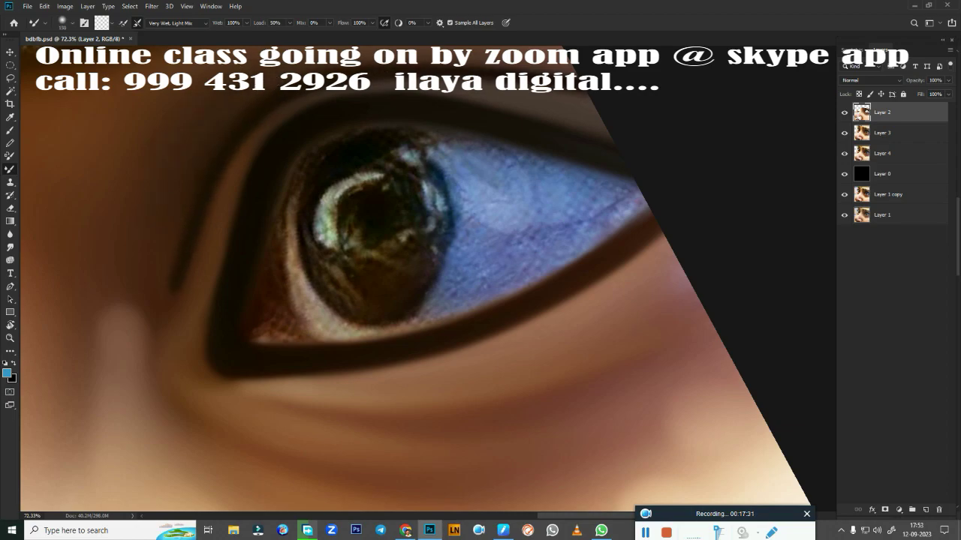
{"action": "key", "text": "r"}
{"action": "left_click_drag", "start_coordinate": [313, 386], "coordinate": [225, 353]}
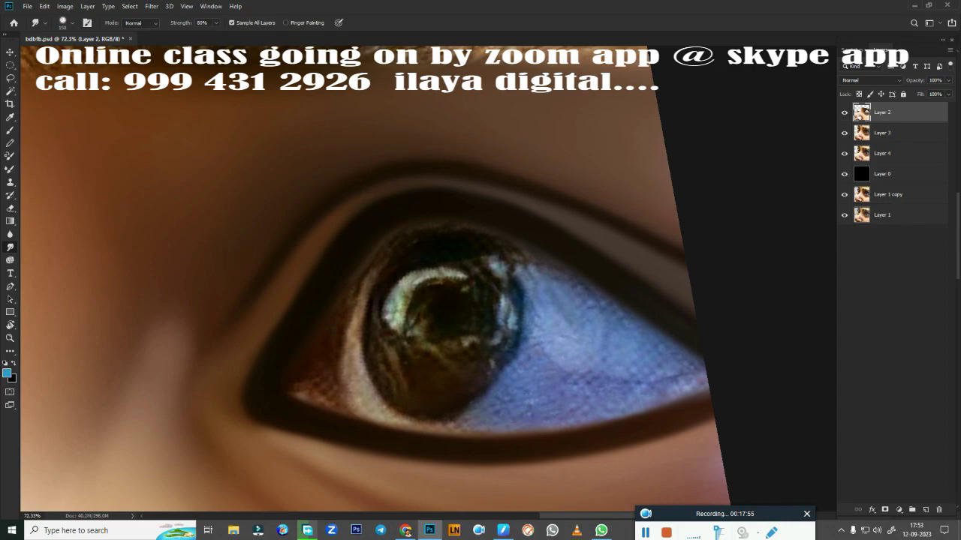
{"action": "key", "text": "b"}
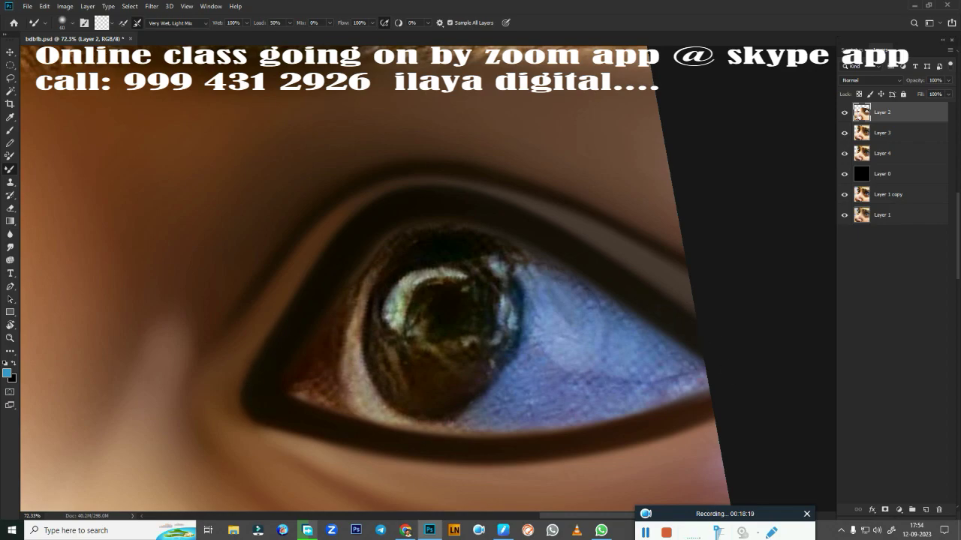
Step: Smudge the iris darker and clean its lower and right edges against the eye white
{"action": "key", "text": "r"}
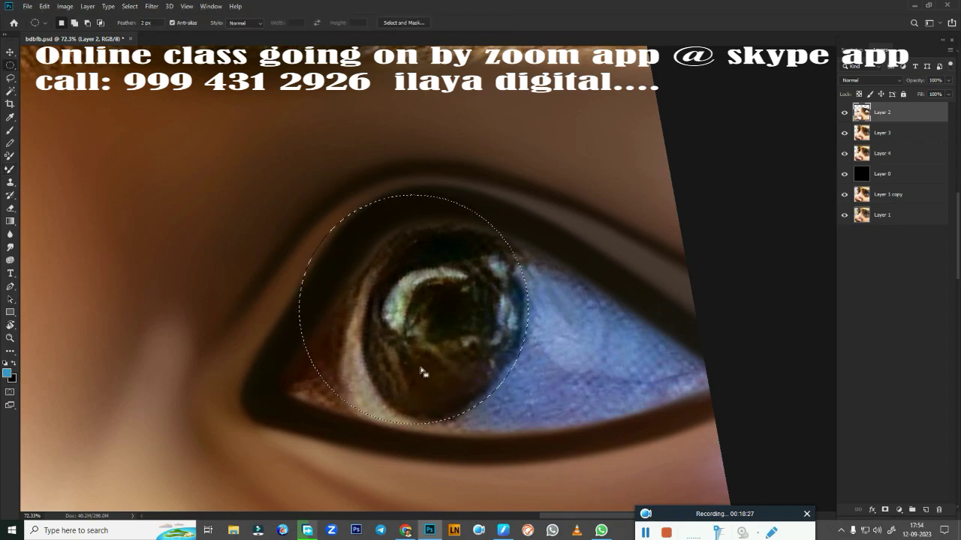
{"action": "mouse_move", "coordinate": [440, 371]}
{"action": "left_mouse_down"}
{"action": "mouse_move", "coordinate": [456, 253]}
{"action": "mouse_move", "coordinate": [515, 317]}
{"action": "mouse_move", "coordinate": [467, 370]}
{"action": "mouse_move", "coordinate": [430, 315]}
{"action": "left_mouse_up"}
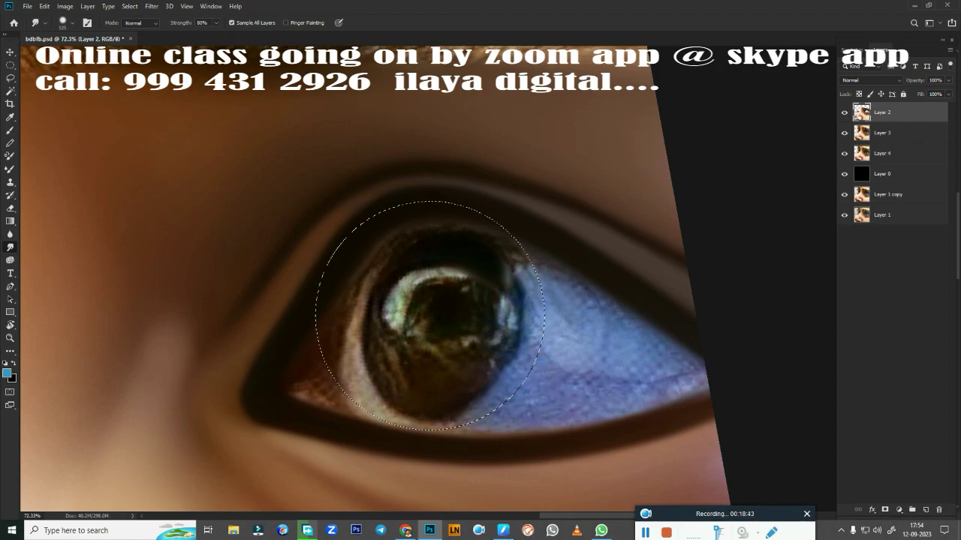
{"action": "key", "text": "p"}
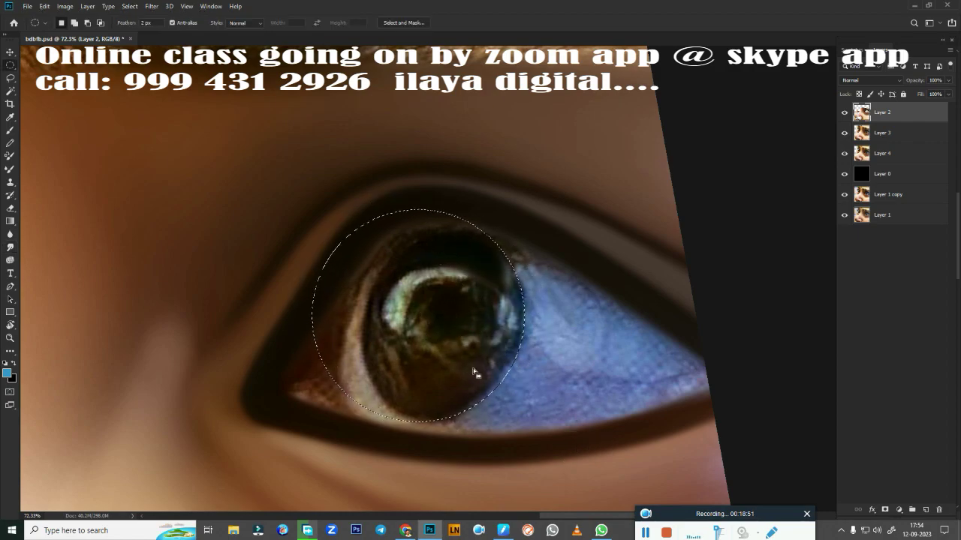
{"action": "key", "text": "p"}
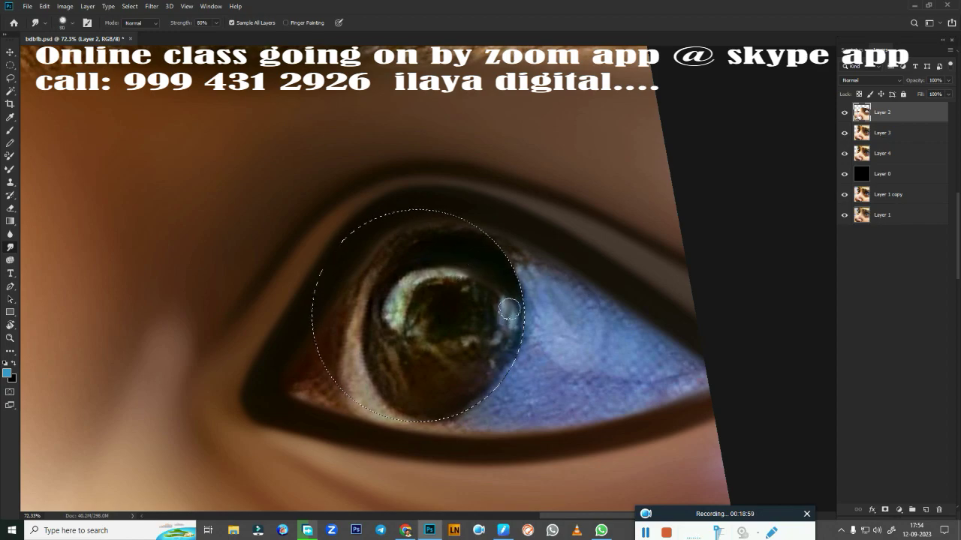
{"action": "mouse_move", "coordinate": [401, 392]}
{"action": "left_mouse_down"}
{"action": "mouse_move", "coordinate": [433, 385]}
{"action": "mouse_move", "coordinate": [430, 379]}
{"action": "left_mouse_up"}
{"action": "key", "text": "bracketright"}
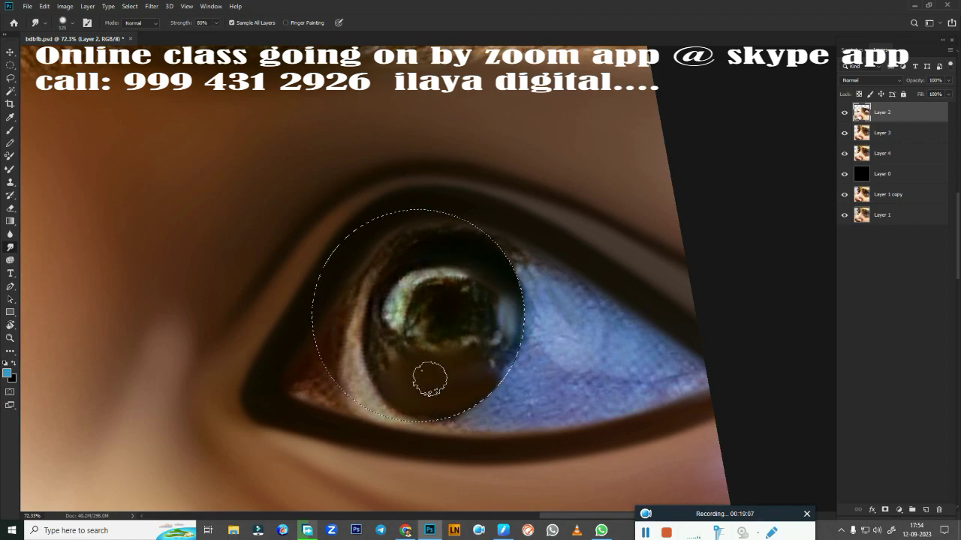
{"action": "mouse_move", "coordinate": [507, 334]}
{"action": "left_mouse_down"}
{"action": "mouse_move", "coordinate": [505, 356]}
{"action": "mouse_move", "coordinate": [510, 328]}
{"action": "left_mouse_up"}
{"action": "key", "text": "bracketleft"}
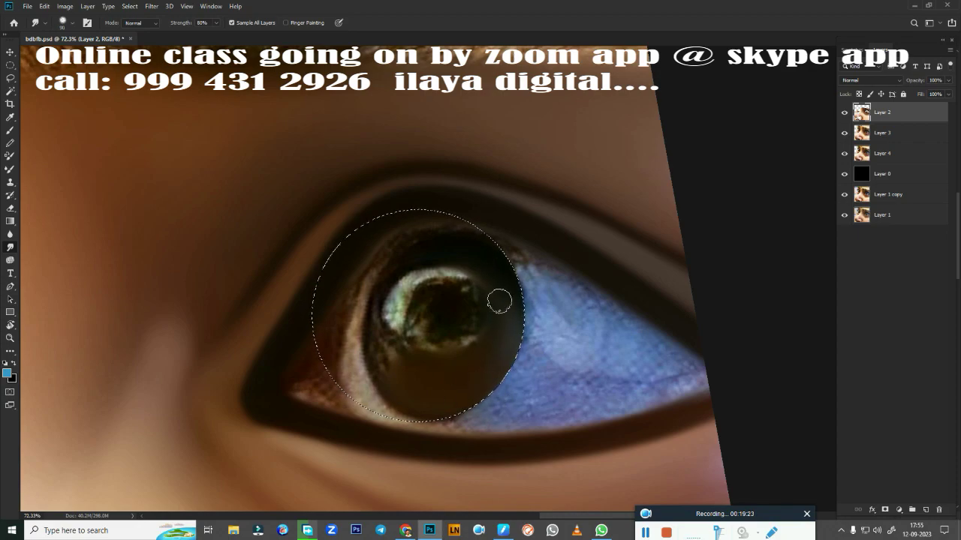
{"action": "key", "text": "bracketleft"}
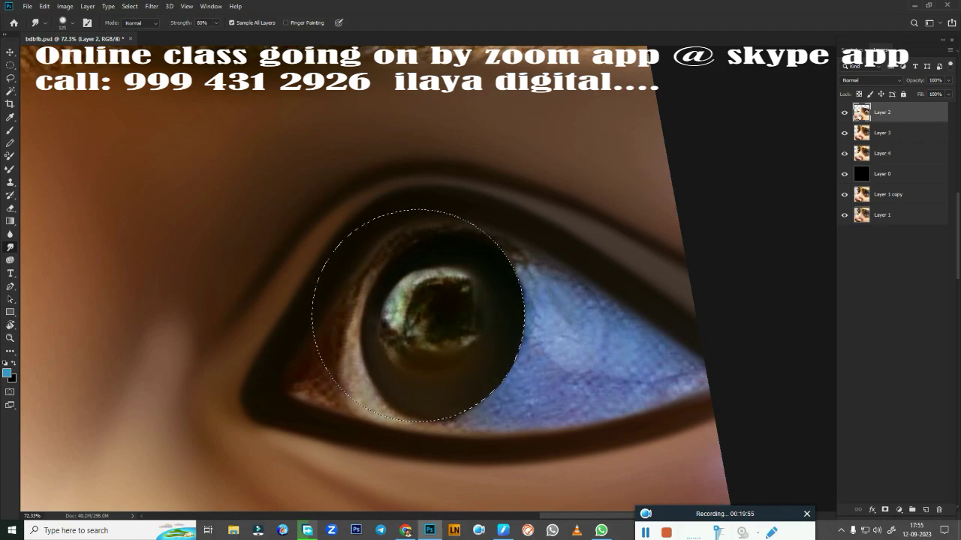
{"action": "left_click_drag", "start_coordinate": [540, 278], "coordinate": [499, 409]}
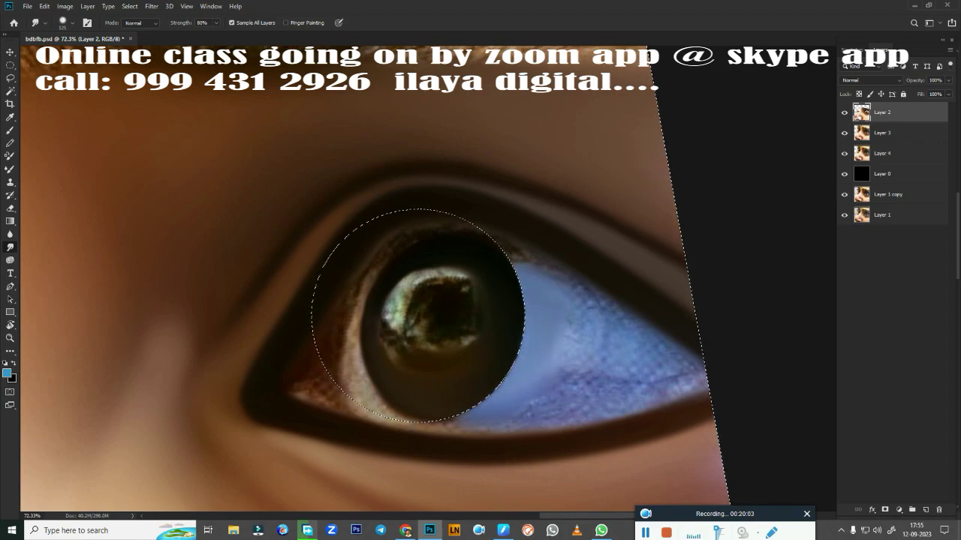
Step: Select the iris with an elliptical marquee, smudge inside, invert, smudge outside, then deselect
{"action": "key", "text": "m"}
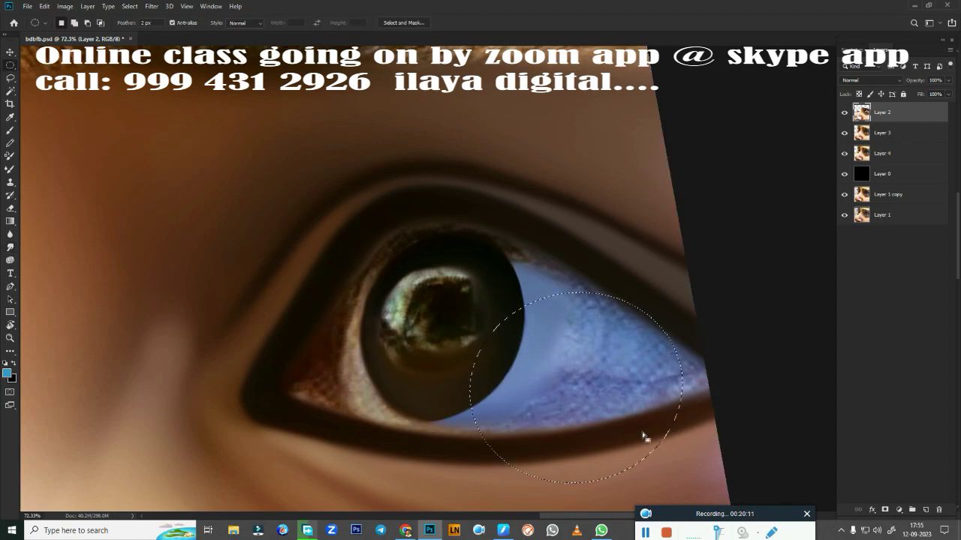
{"action": "left_click_drag", "start_coordinate": [588, 449], "coordinate": [491, 349]}
{"action": "key", "text": "r"}
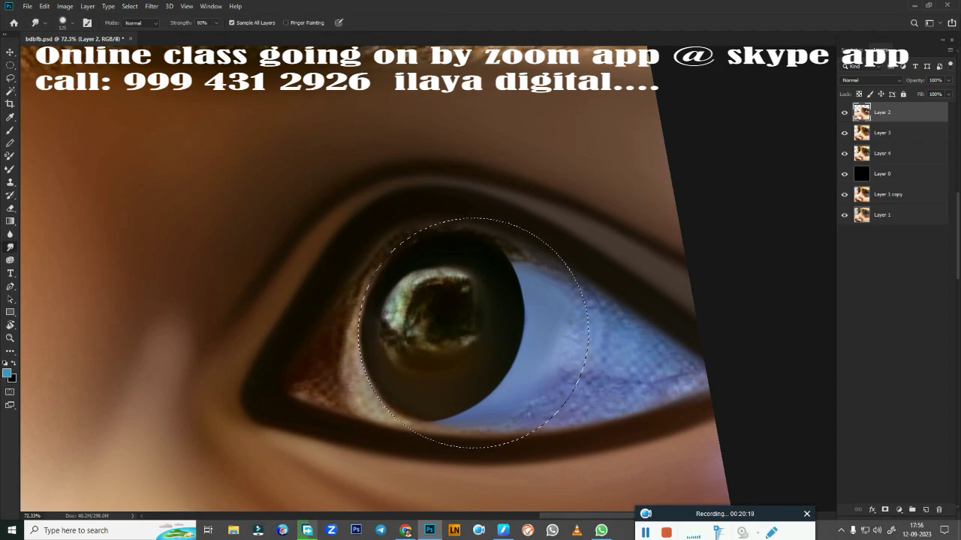
{"action": "left_click_drag", "start_coordinate": [443, 245], "coordinate": [400, 405]}
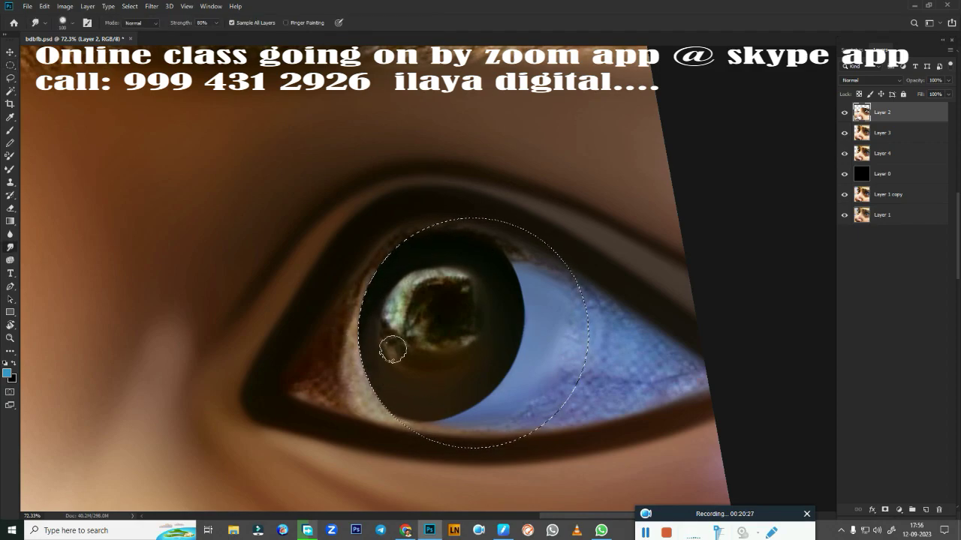
{"action": "key", "text": "ctrl+shift+i"}
{"action": "mouse_move", "coordinate": [344, 382]}
{"action": "left_mouse_down"}
{"action": "mouse_move", "coordinate": [350, 326]}
{"action": "mouse_move", "coordinate": [403, 248]}
{"action": "left_mouse_up"}
{"action": "key", "text": "ctrl+d"}
{"action": "scroll", "coordinate": [592, 284], "scroll_direction": "down", "scroll_amount": 5}
Step: Trace the eye white along both eyelids with the Pen tool and make it a selection
{"action": "left_click_drag", "start_coordinate": [592, 284], "coordinate": [517, 479]}
{"action": "key", "text": "p"}
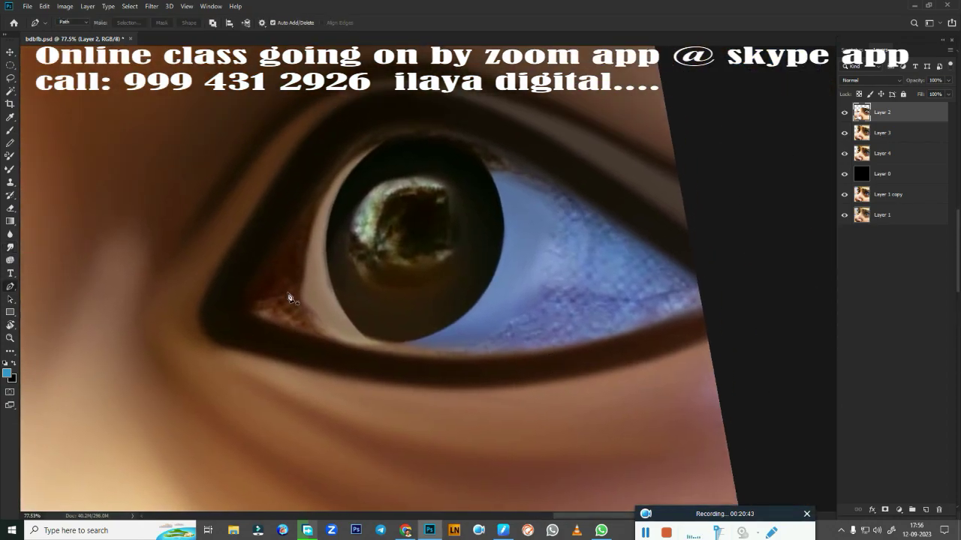
{"action": "mouse_move", "coordinate": [355, 120]}
{"action": "left_mouse_down"}
{"action": "mouse_move", "coordinate": [440, 125]}
{"action": "mouse_move", "coordinate": [547, 175]}
{"action": "left_mouse_up"}
{"action": "left_click", "coordinate": [563, 197]}
{"action": "key", "text": "Delete"}
{"action": "key", "text": "Delete"}
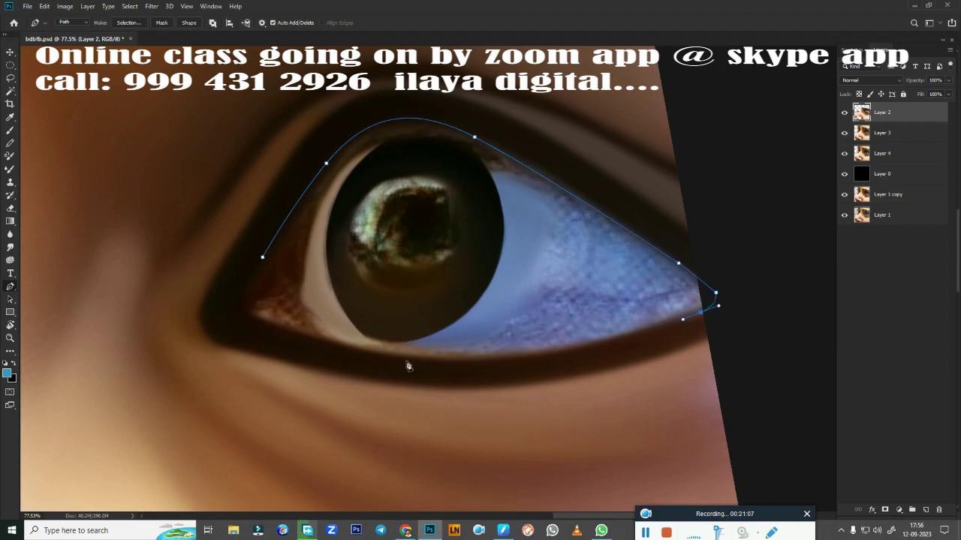
{"action": "left_click_drag", "start_coordinate": [357, 349], "coordinate": [194, 314]}
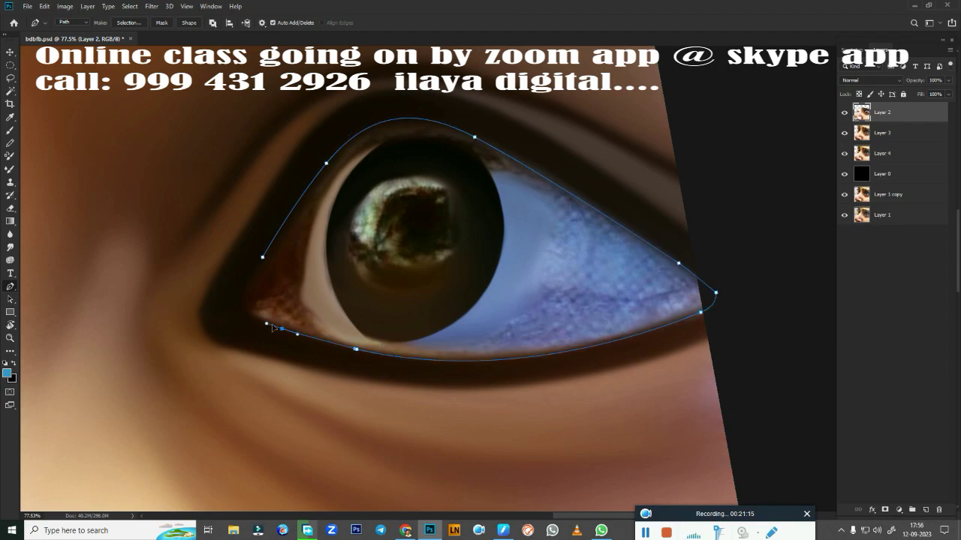
{"action": "left_click", "coordinate": [128, 22]}
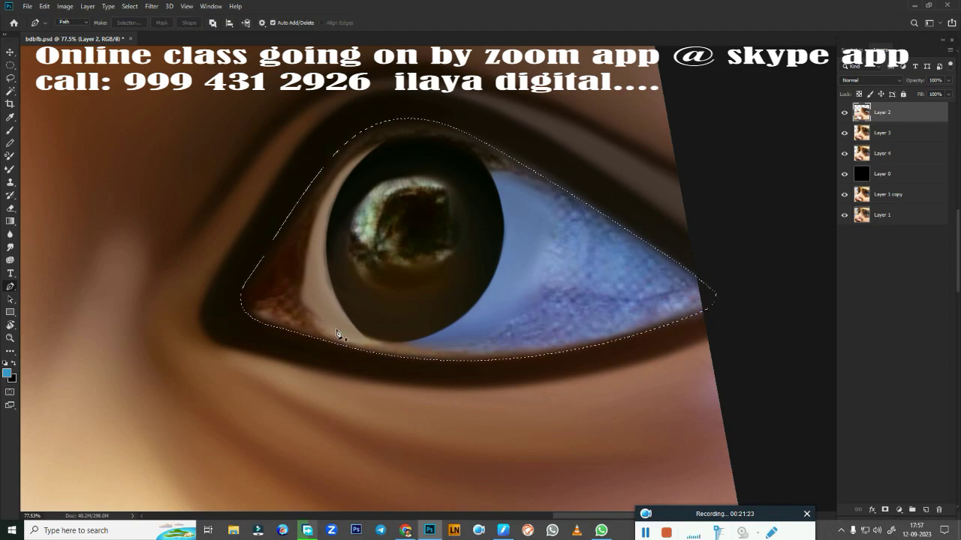
{"action": "key", "text": "Return"}
Step: Smudge the speckled blue eye white into flat blue using an enlarged brush
{"action": "scroll", "coordinate": [489, 306], "scroll_direction": "up", "scroll_amount": 2}
{"action": "left_click_drag", "start_coordinate": [465, 379], "coordinate": [593, 368]}
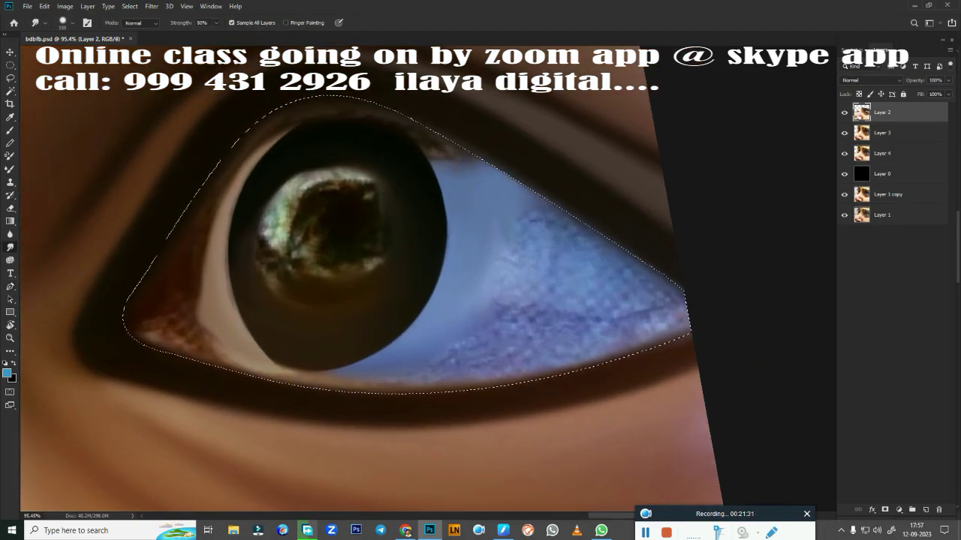
{"action": "mouse_move", "coordinate": [511, 181]}
{"action": "left_mouse_down"}
{"action": "mouse_move", "coordinate": [551, 204]}
{"action": "mouse_move", "coordinate": [493, 279]}
{"action": "mouse_move", "coordinate": [323, 398]}
{"action": "mouse_move", "coordinate": [535, 311]}
{"action": "mouse_move", "coordinate": [616, 240]}
{"action": "mouse_move", "coordinate": [330, 105]}
{"action": "left_mouse_up"}
{"action": "key", "text": "bracketright"}
{"action": "key", "text": "bracketright"}
{"action": "left_click_drag", "start_coordinate": [354, 331], "coordinate": [346, 319]}
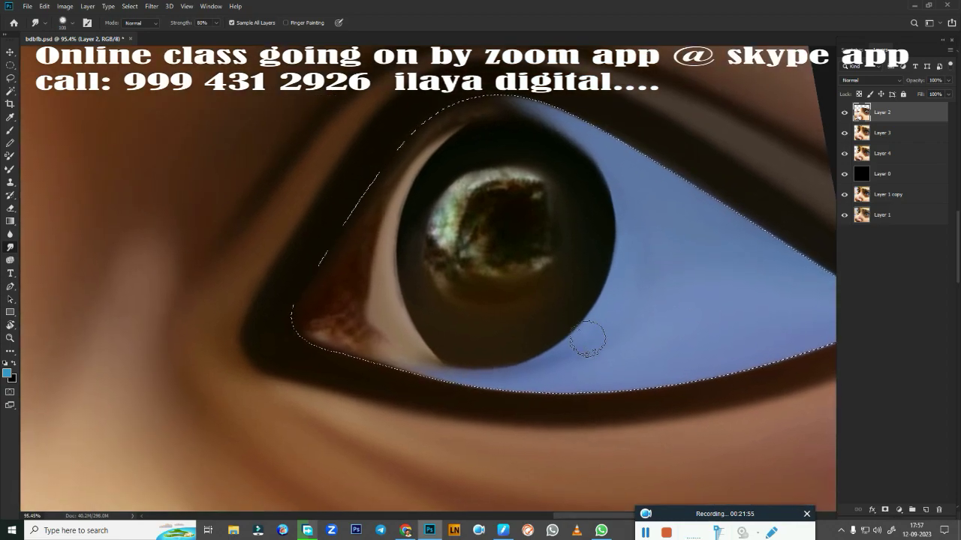
{"action": "key", "text": "shift+b"}
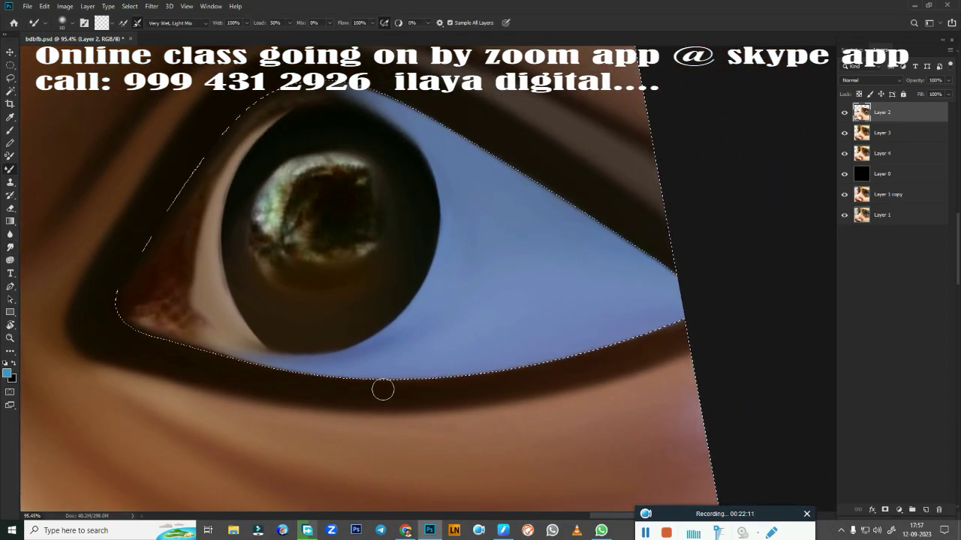
Step: Hide the painted layer and Layer 4 to reveal the original eye
{"action": "scroll", "coordinate": [503, 380], "scroll_direction": "down", "scroll_amount": 5}
{"action": "left_click", "coordinate": [844, 112]}
{"action": "left_click", "coordinate": [844, 153]}
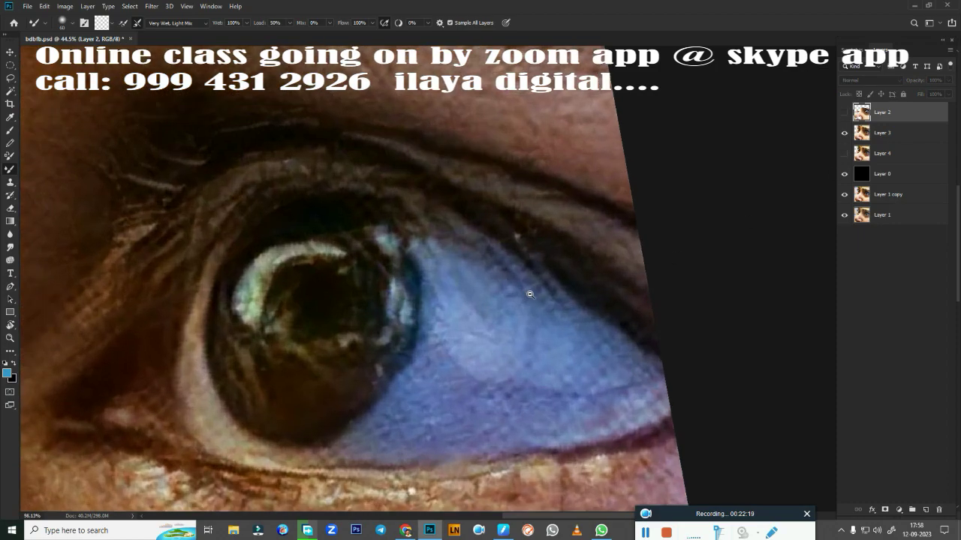
{"action": "scroll", "coordinate": [337, 240], "scroll_direction": "up", "scroll_amount": 2}
Step: Reshape the eye-opening Pen path and convert it into an active selection
{"action": "key", "text": "p"}
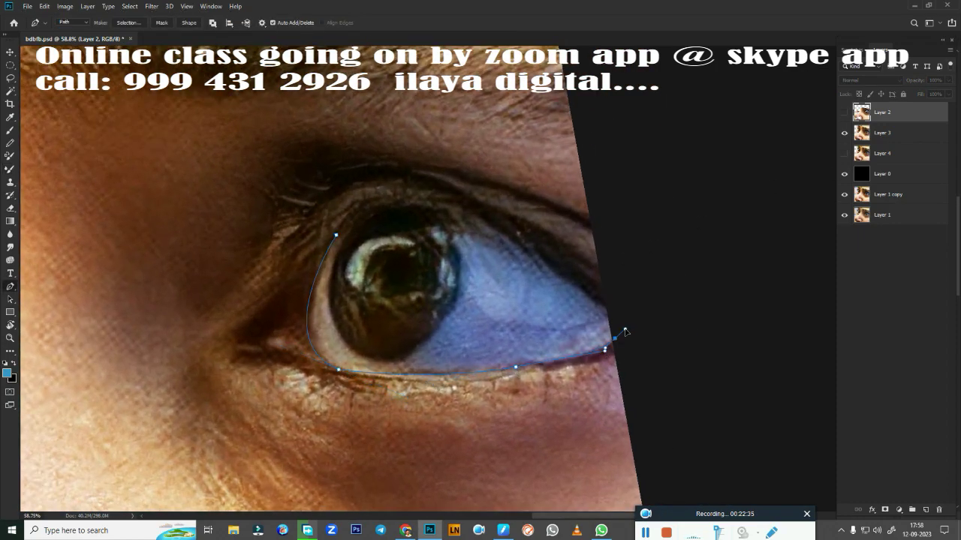
{"action": "left_click", "coordinate": [470, 218]}
{"action": "left_click_drag", "start_coordinate": [336, 235], "coordinate": [285, 302]}
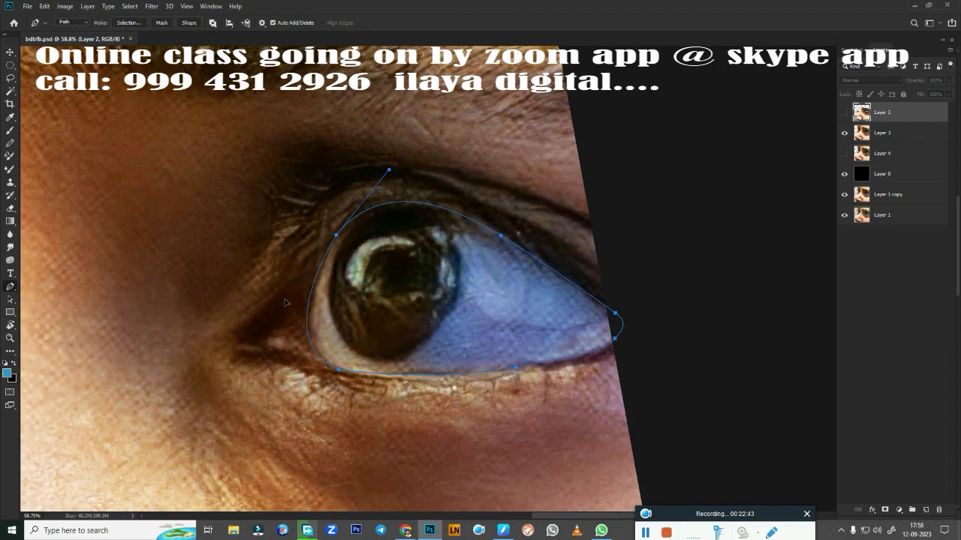
{"action": "right_click", "coordinate": [539, 324]}
{"action": "left_click", "coordinate": [551, 301]}
{"action": "key", "text": "Return"}
{"action": "scroll", "coordinate": [606, 251], "scroll_direction": "up", "scroll_amount": 2}
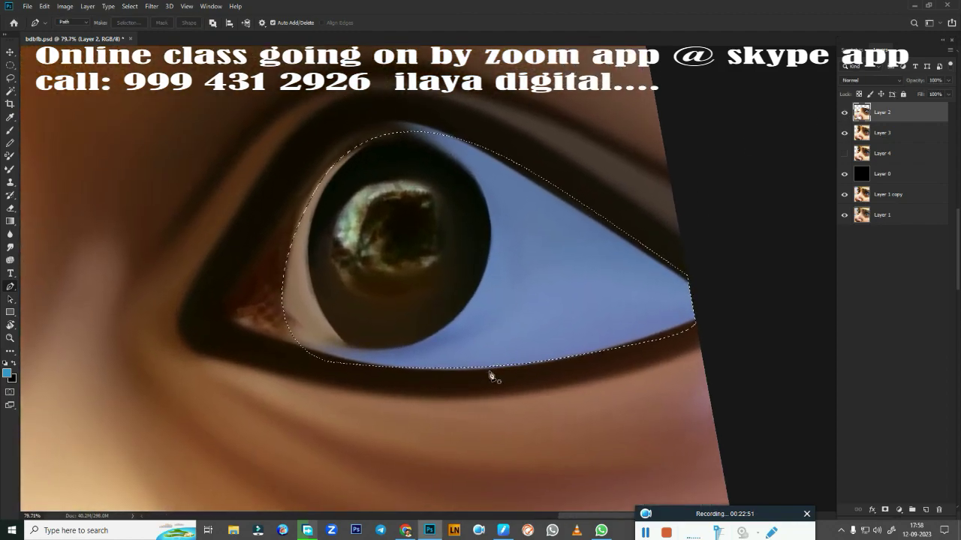
Step: Pick a blue paint colour, fill the left eye white, and feather the selection
{"action": "left_click", "coordinate": [7, 372]}
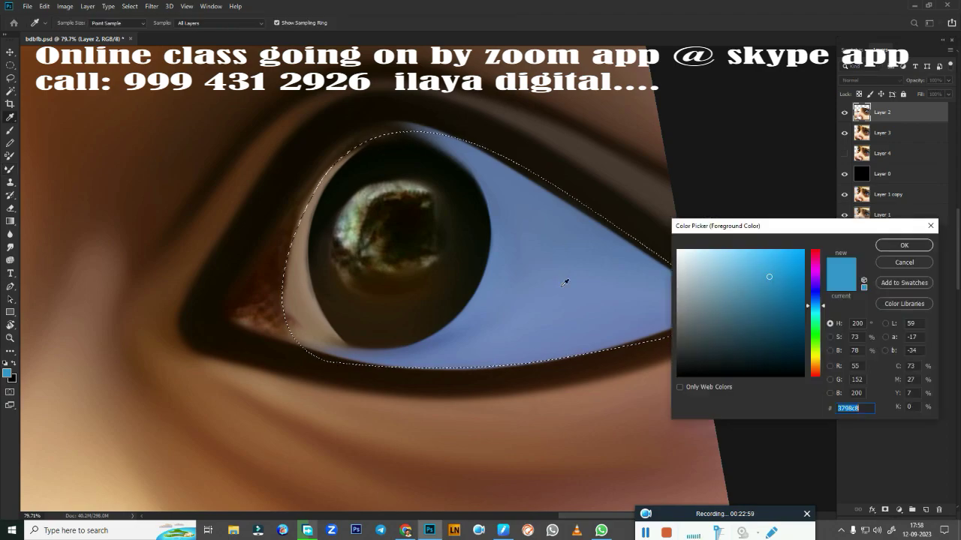
{"action": "left_click", "coordinate": [904, 247]}
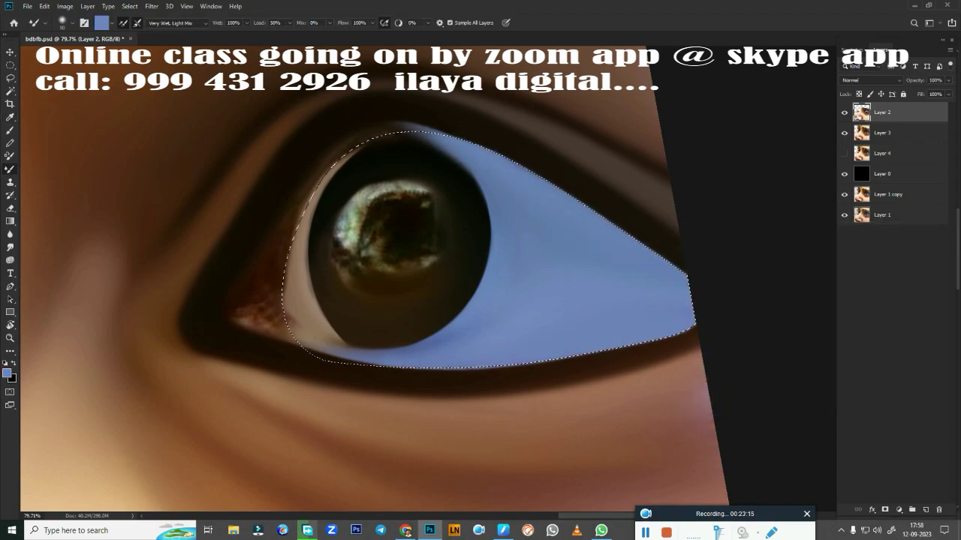
{"action": "left_click_drag", "start_coordinate": [345, 351], "coordinate": [288, 309]}
{"action": "key", "text": "ctrl+z"}
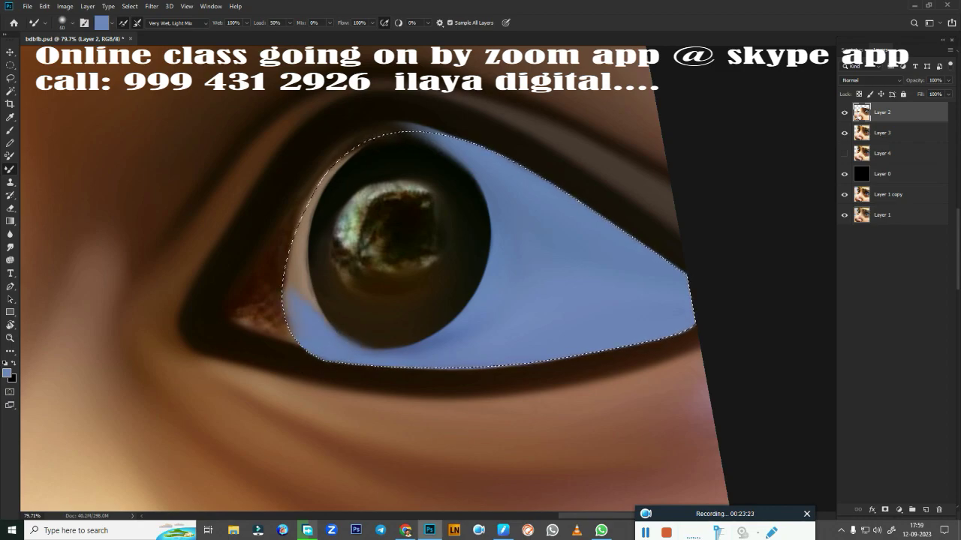
{"action": "mouse_move", "coordinate": [330, 334]}
{"action": "left_mouse_down"}
{"action": "mouse_move", "coordinate": [300, 270]}
{"action": "mouse_move", "coordinate": [327, 188]}
{"action": "left_mouse_up"}
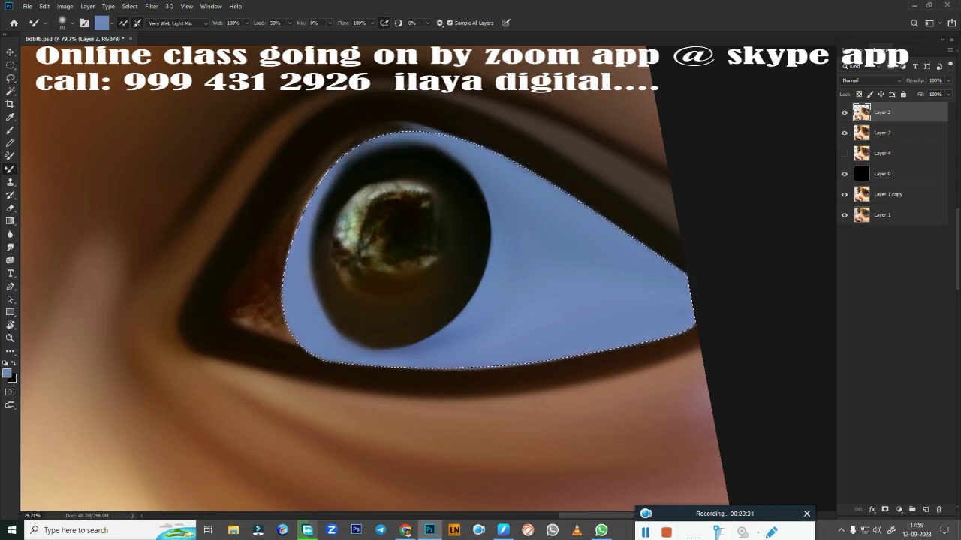
{"action": "key", "text": "shift+F6"}
{"action": "key", "text": "Return"}
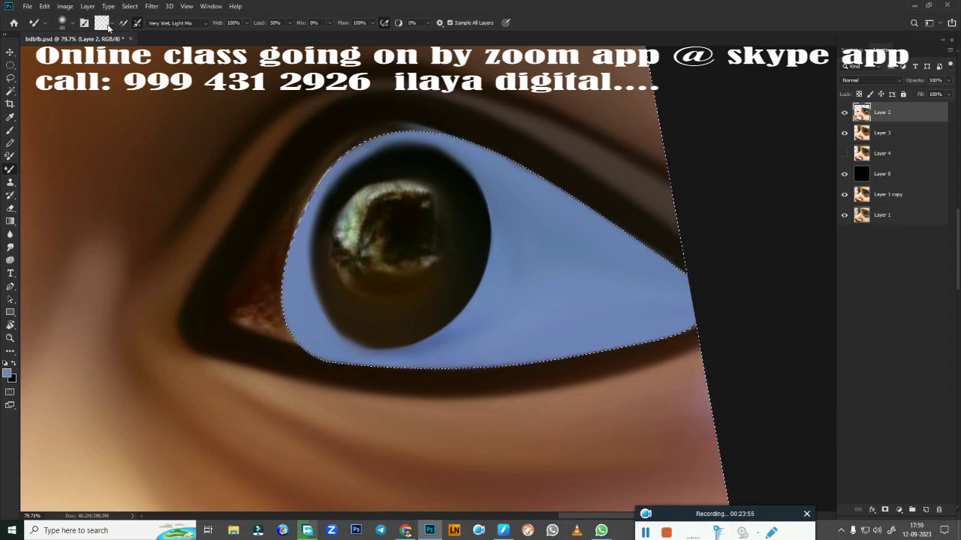
Step: Choose a light peach foreground shade in the Color Picker for blending
{"action": "left_click", "coordinate": [101, 22]}
{"action": "left_click", "coordinate": [692, 264]}
{"action": "left_click", "coordinate": [904, 247]}
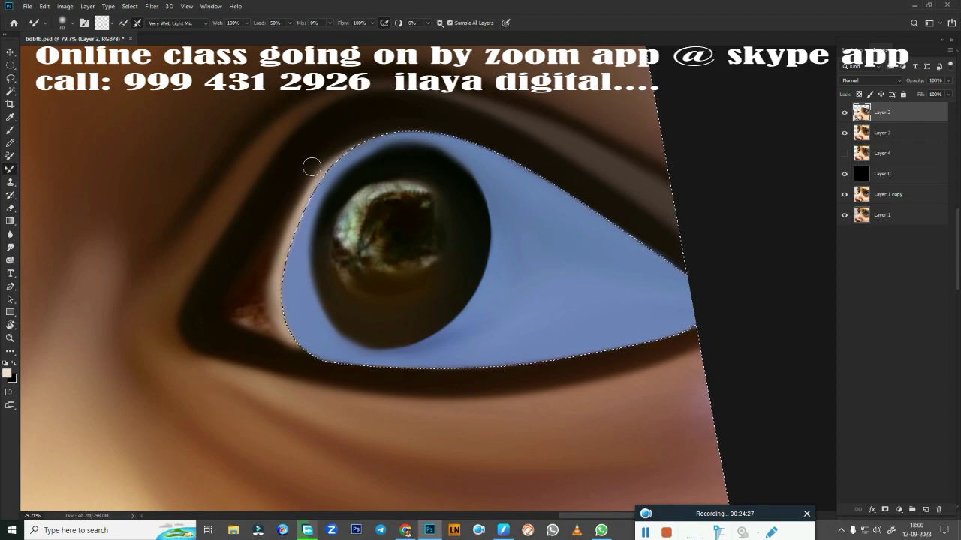
{"action": "scroll", "coordinate": [510, 360], "scroll_direction": "down", "scroll_amount": 3}
{"action": "scroll", "coordinate": [510, 378], "scroll_direction": "up", "scroll_amount": 3}
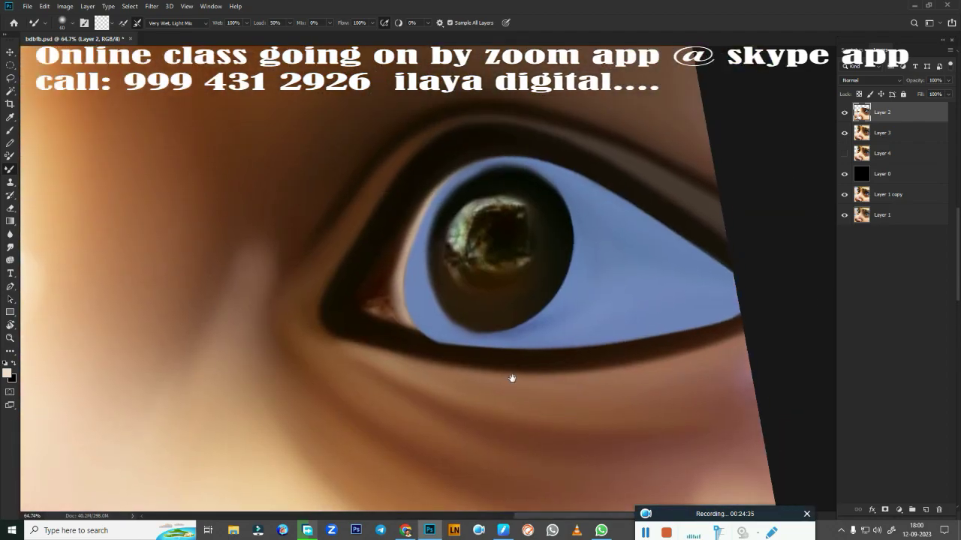
{"action": "scroll", "coordinate": [450, 353], "scroll_direction": "up", "scroll_amount": 2}
{"action": "key", "text": "p"}
{"action": "scroll", "coordinate": [369, 340], "scroll_direction": "down", "scroll_amount": 3}
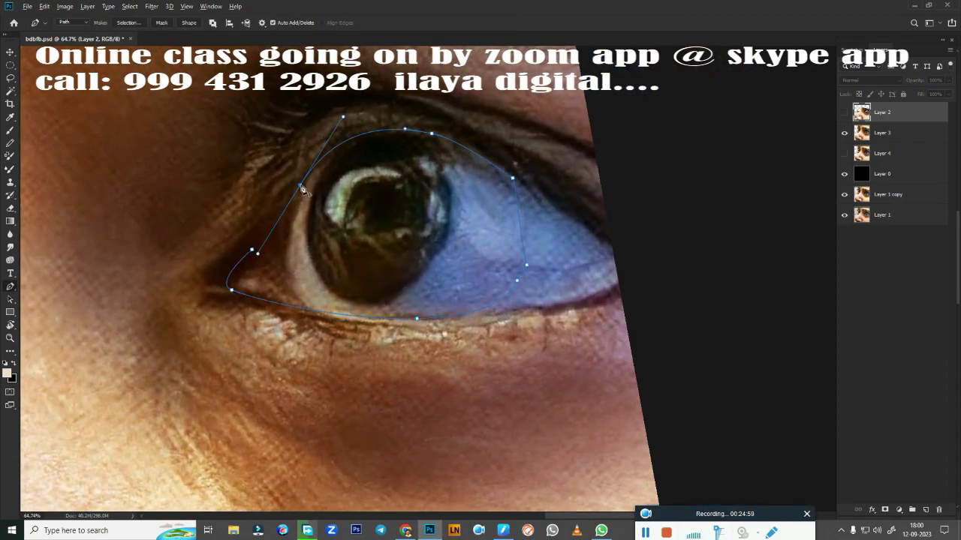
Step: Show the painted eye layer again and feather the inner-corner selection
{"action": "key", "text": "ctrl+comma"}
{"action": "scroll", "coordinate": [515, 284], "scroll_direction": "up", "scroll_amount": 3}
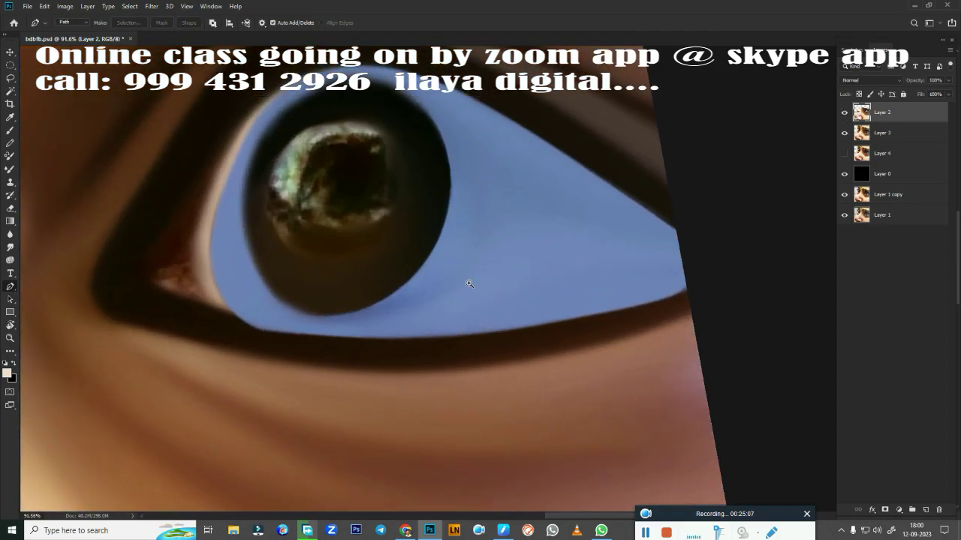
{"action": "scroll", "coordinate": [515, 284], "scroll_direction": "down", "scroll_amount": 1}
{"action": "key", "text": "b"}
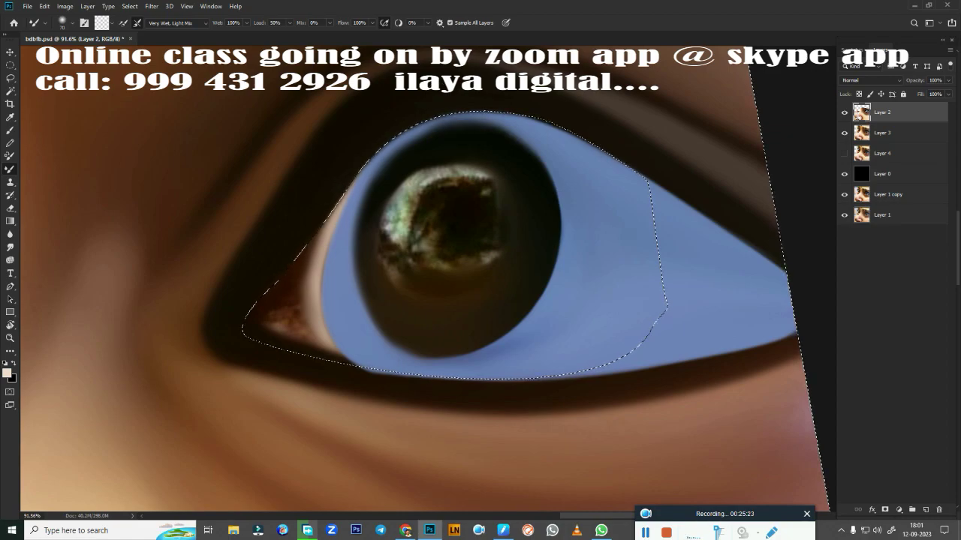
{"action": "key", "text": "shift+F6"}
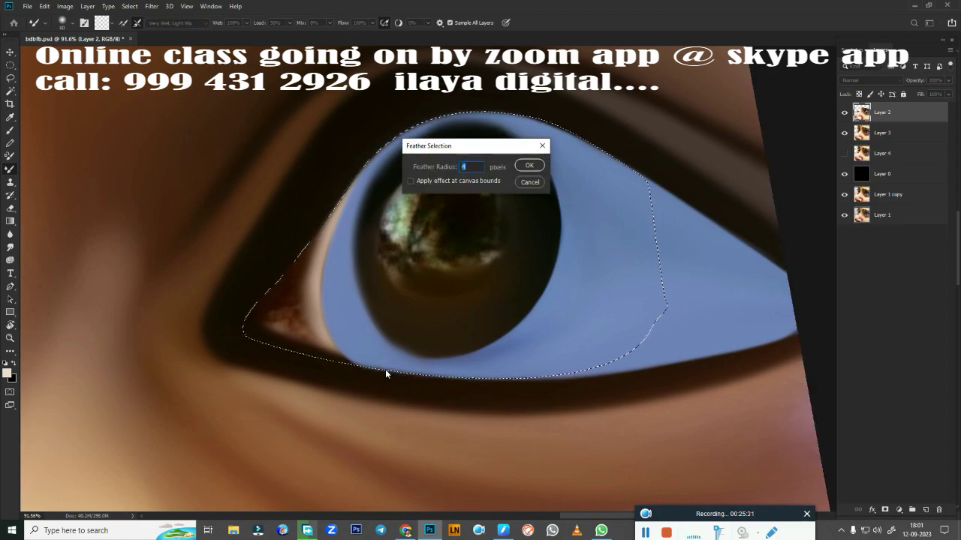
{"action": "key", "text": "Return"}
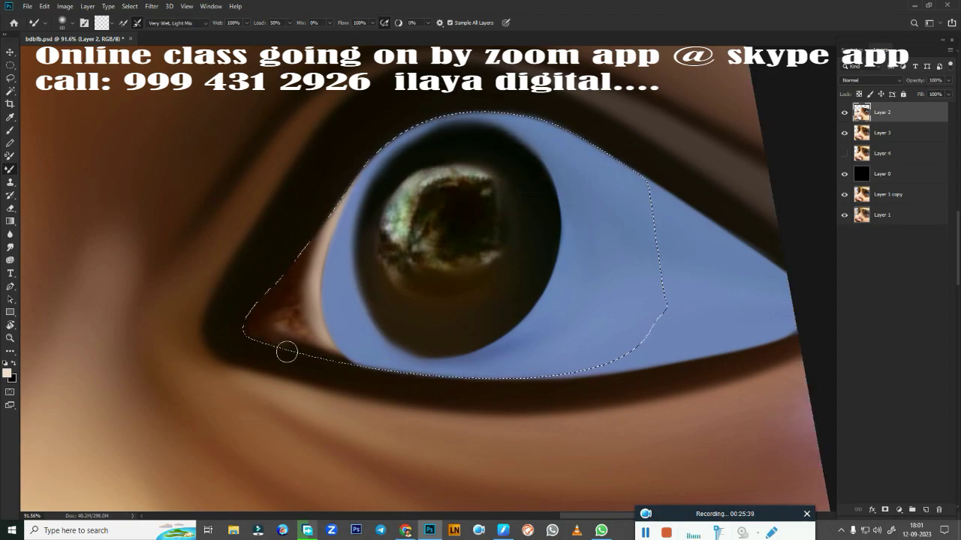
Step: Smear the reddish inner corner to brown, push blue into its edge, then deselect
{"action": "mouse_move", "coordinate": [288, 350]}
{"action": "left_mouse_down"}
{"action": "mouse_move", "coordinate": [278, 301]}
{"action": "mouse_move", "coordinate": [353, 368]}
{"action": "left_mouse_up"}
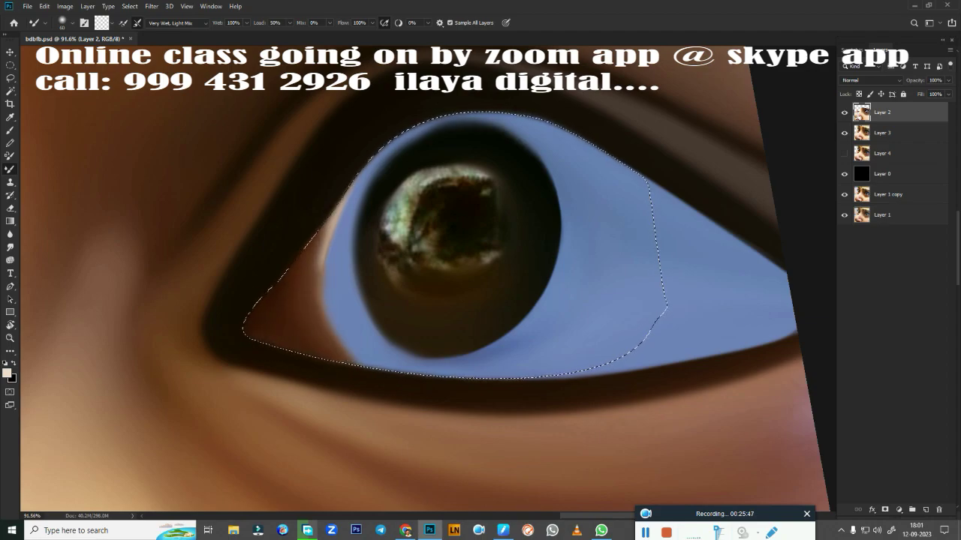
{"action": "scroll", "coordinate": [506, 315], "scroll_direction": "up", "scroll_amount": 2}
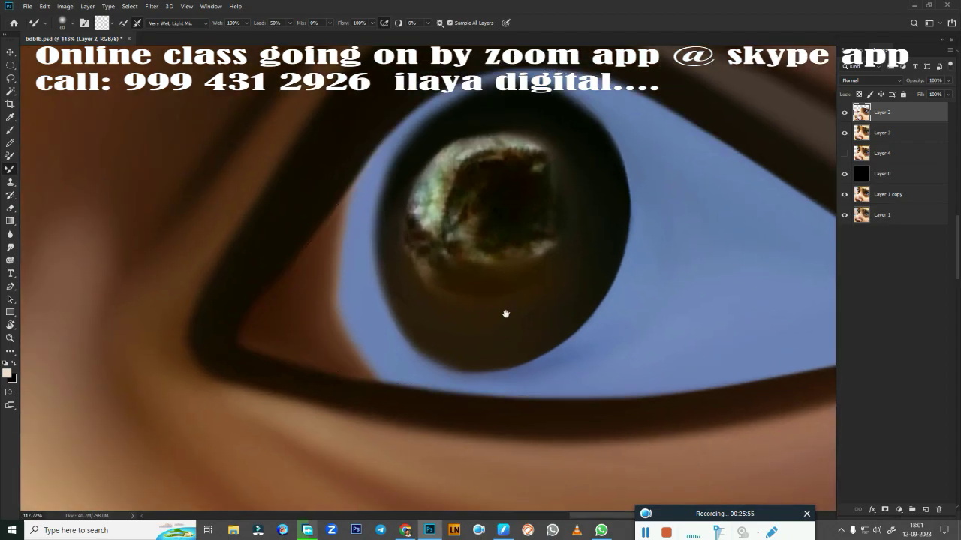
{"action": "left_click_drag", "start_coordinate": [442, 330], "coordinate": [450, 187]}
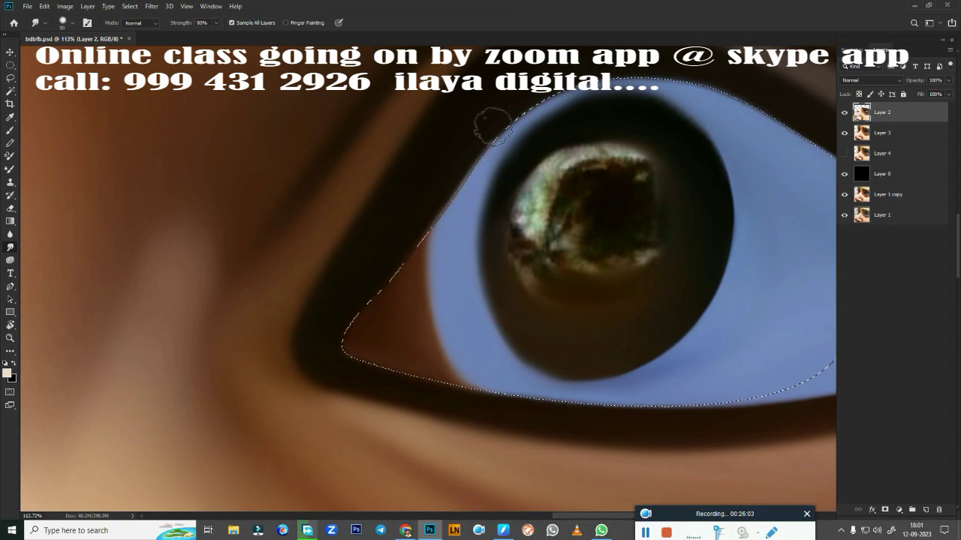
{"action": "mouse_move", "coordinate": [428, 255]}
{"action": "left_mouse_down"}
{"action": "mouse_move", "coordinate": [439, 342]}
{"action": "mouse_move", "coordinate": [418, 268]}
{"action": "left_mouse_up"}
{"action": "left_click_drag", "start_coordinate": [420, 338], "coordinate": [450, 187]}
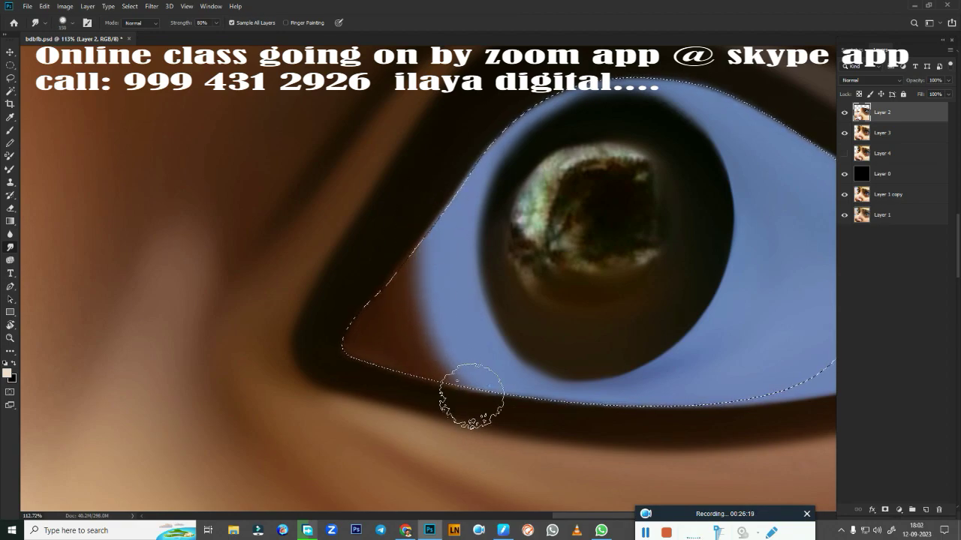
{"action": "mouse_move", "coordinate": [423, 288]}
{"action": "left_mouse_down"}
{"action": "mouse_move", "coordinate": [417, 300]}
{"action": "mouse_move", "coordinate": [432, 319]}
{"action": "left_mouse_up"}
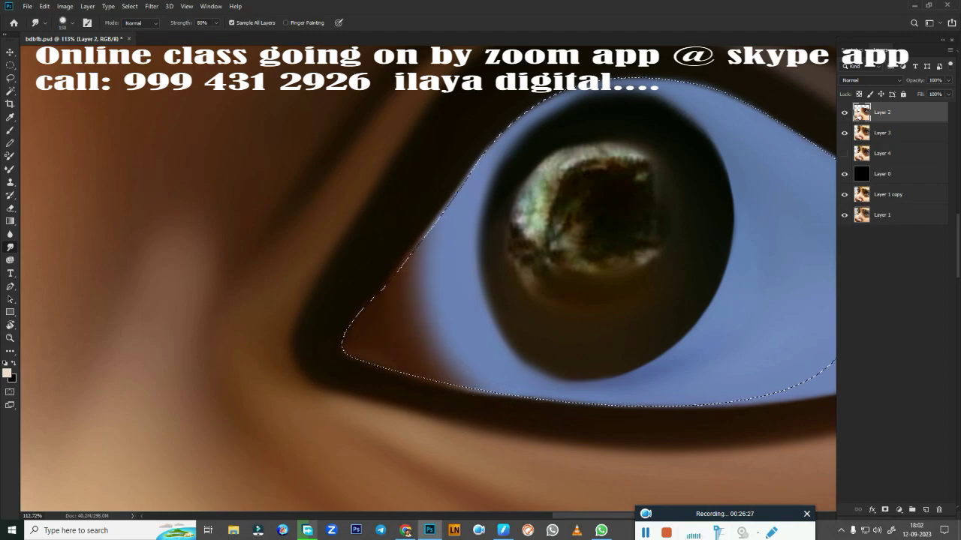
{"action": "key", "text": "b"}
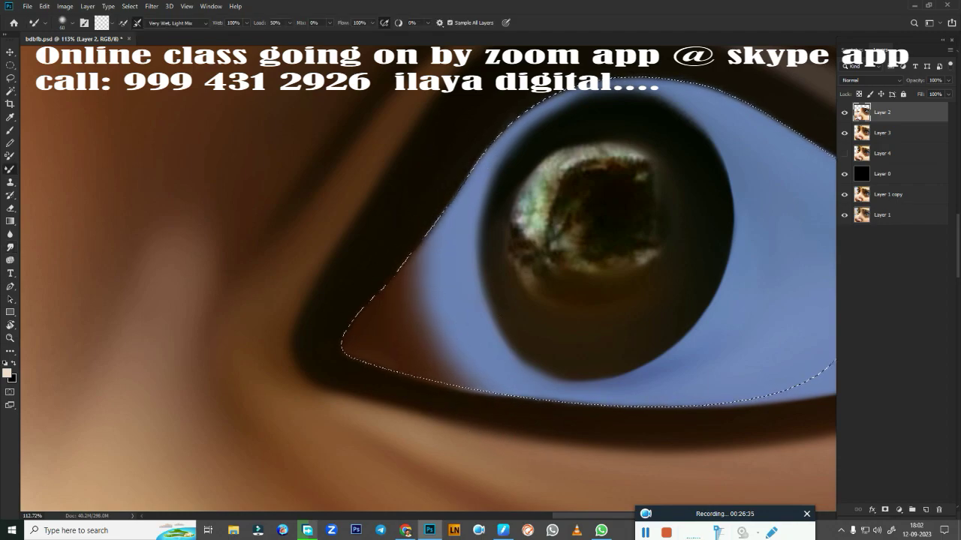
{"action": "key", "text": "ctrl+d"}
{"action": "scroll", "coordinate": [573, 398], "scroll_direction": "down", "scroll_amount": 3}
{"action": "scroll", "coordinate": [502, 361], "scroll_direction": "up", "scroll_amount": 4}
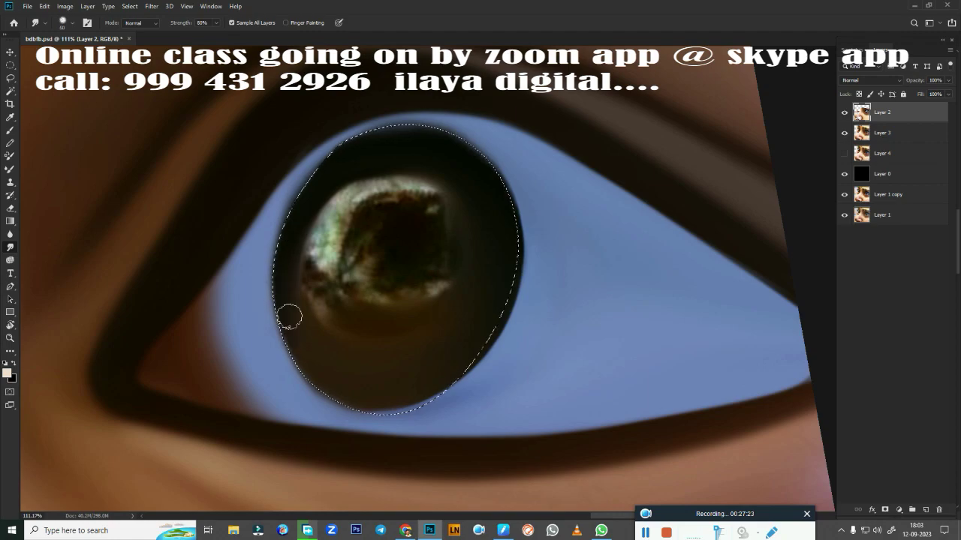
Step: Smudge away the iris highlights and darken its top, right and lower edges
{"action": "left_click_drag", "start_coordinate": [416, 207], "coordinate": [363, 153]}
{"action": "mouse_move", "coordinate": [398, 285]}
{"action": "left_mouse_down"}
{"action": "mouse_move", "coordinate": [338, 198]}
{"action": "mouse_move", "coordinate": [337, 337]}
{"action": "mouse_move", "coordinate": [424, 198]}
{"action": "mouse_move", "coordinate": [306, 409]}
{"action": "left_mouse_up"}
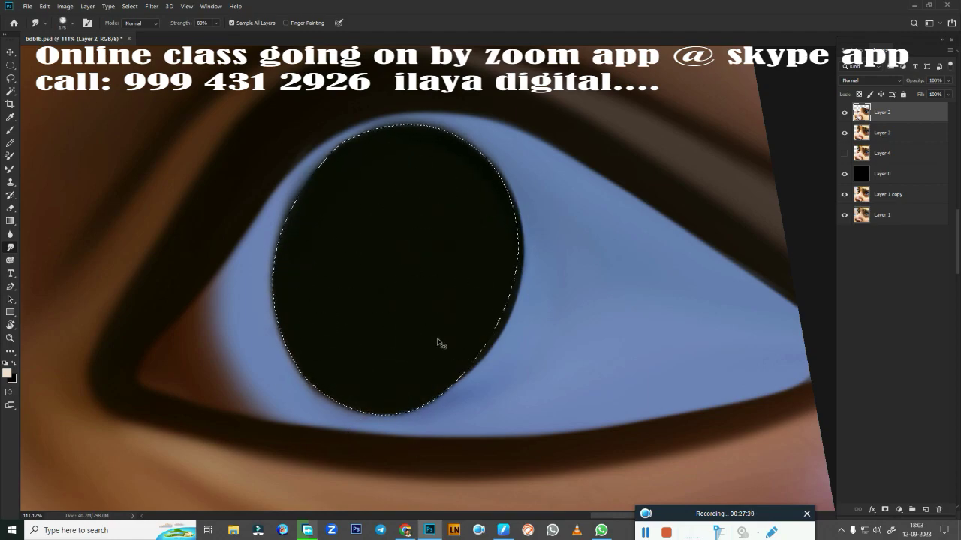
{"action": "left_click_drag", "start_coordinate": [526, 203], "coordinate": [461, 397]}
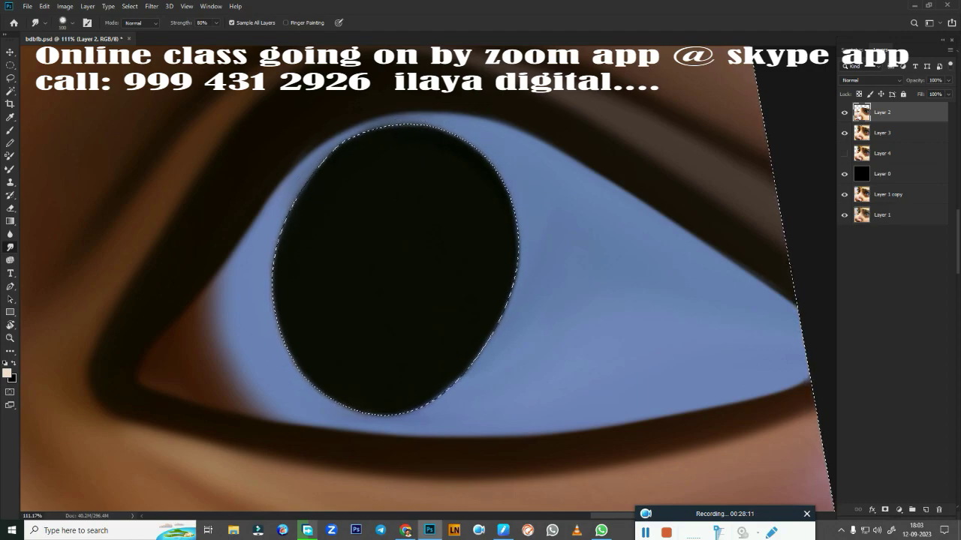
{"action": "scroll", "coordinate": [530, 339], "scroll_direction": "down", "scroll_amount": 5}
Step: Compare against the photo eye and reload the round iris selection
{"action": "key", "text": "ctrl+comma"}
{"action": "scroll", "coordinate": [665, 252], "scroll_direction": "up", "scroll_amount": 5}
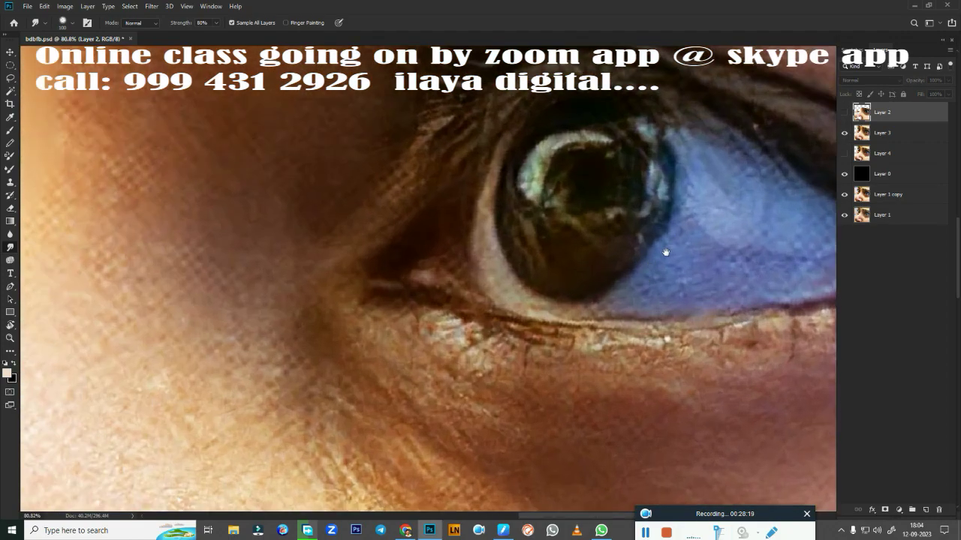
{"action": "key", "text": "m"}
{"action": "key", "text": "ctrl+shift+d"}
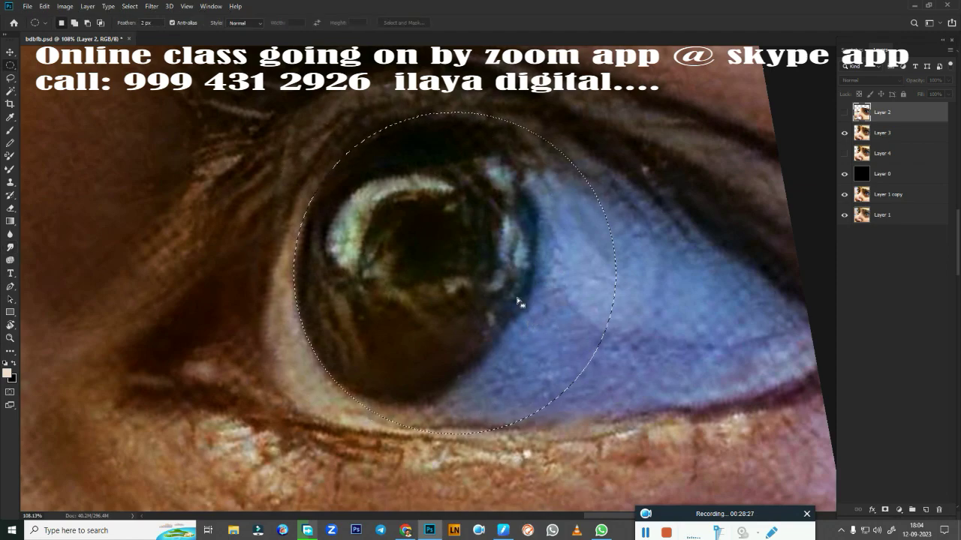
{"action": "key", "text": "ctrl+comma"}
{"action": "key", "text": "r"}
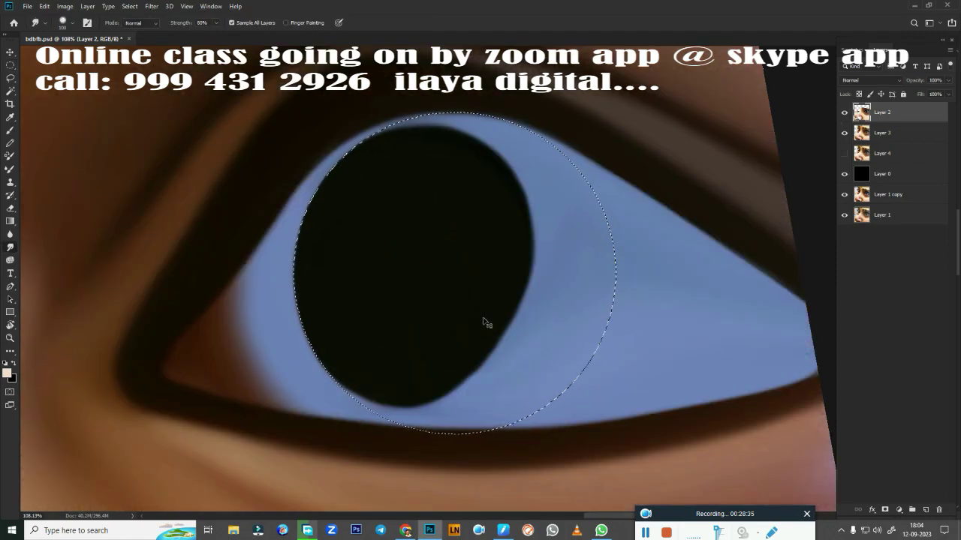
Step: Reposition the round selection over the photo's iris and smudge the pupil out to fill it
{"action": "key", "text": "ctrl+d"}
{"action": "key", "text": "ctrl+comma"}
{"action": "key", "text": "m"}
{"action": "key", "text": "ctrl+shift+d"}
{"action": "left_click_drag", "start_coordinate": [470, 273], "coordinate": [443, 303]}
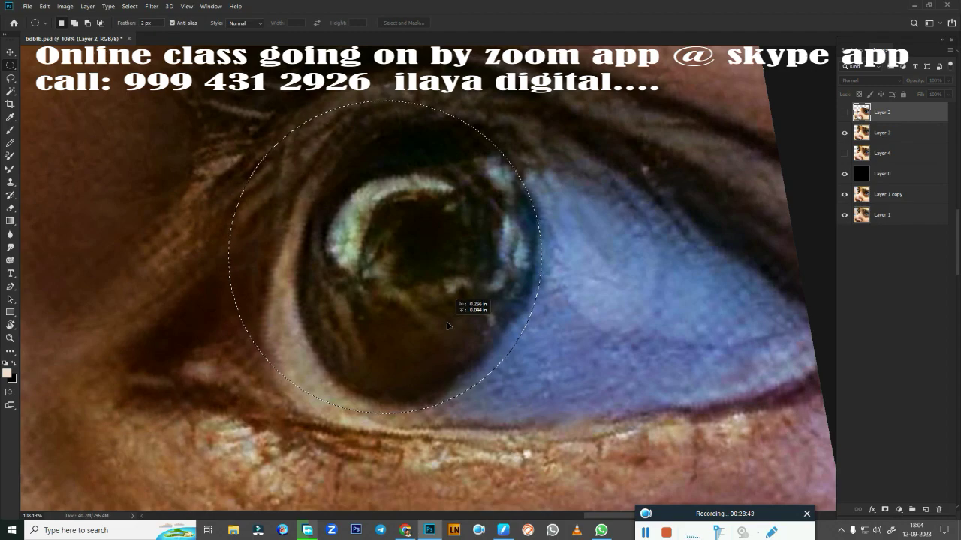
{"action": "key", "text": "ctrl+comma"}
{"action": "key", "text": "r"}
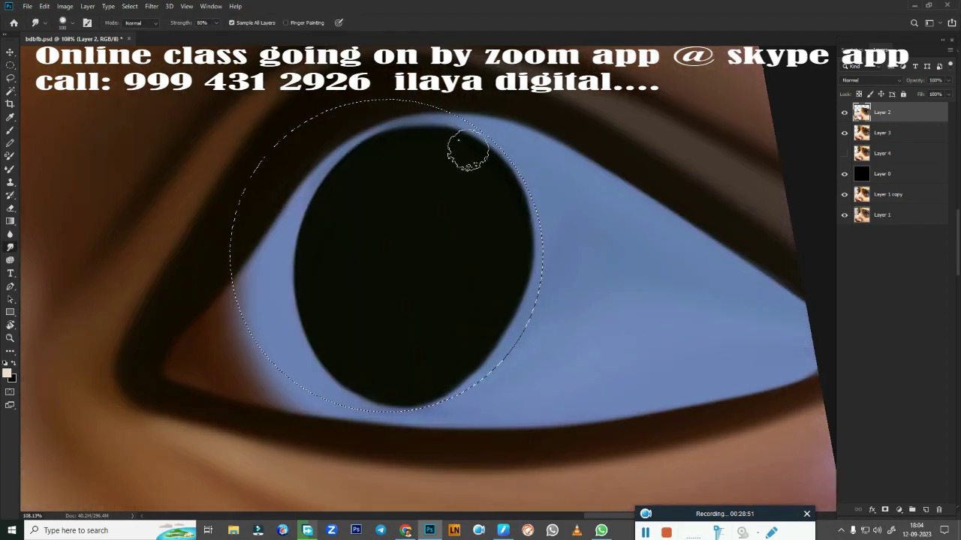
{"action": "mouse_move", "coordinate": [518, 191]}
{"action": "left_mouse_down"}
{"action": "mouse_move", "coordinate": [528, 236]}
{"action": "mouse_move", "coordinate": [443, 377]}
{"action": "left_mouse_up"}
{"action": "left_click_drag", "start_coordinate": [535, 289], "coordinate": [465, 387]}
{"action": "left_click", "coordinate": [843, 112]}
Step: Show the painted eye layer and add a new empty layer for the highlight
{"action": "scroll", "coordinate": [375, 256], "scroll_direction": "up", "scroll_amount": 2}
{"action": "key", "text": "p"}
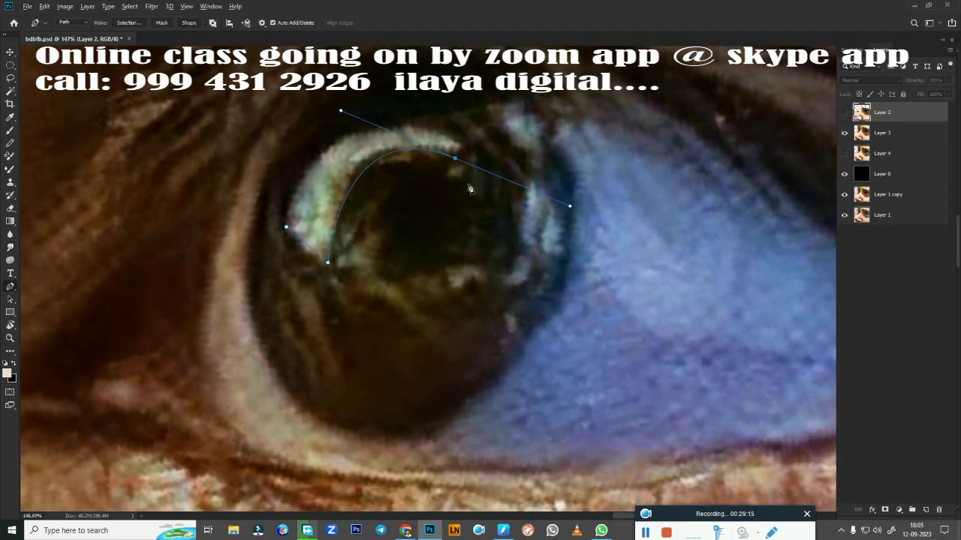
{"action": "key", "text": "z"}
{"action": "left_click", "coordinate": [844, 111]}
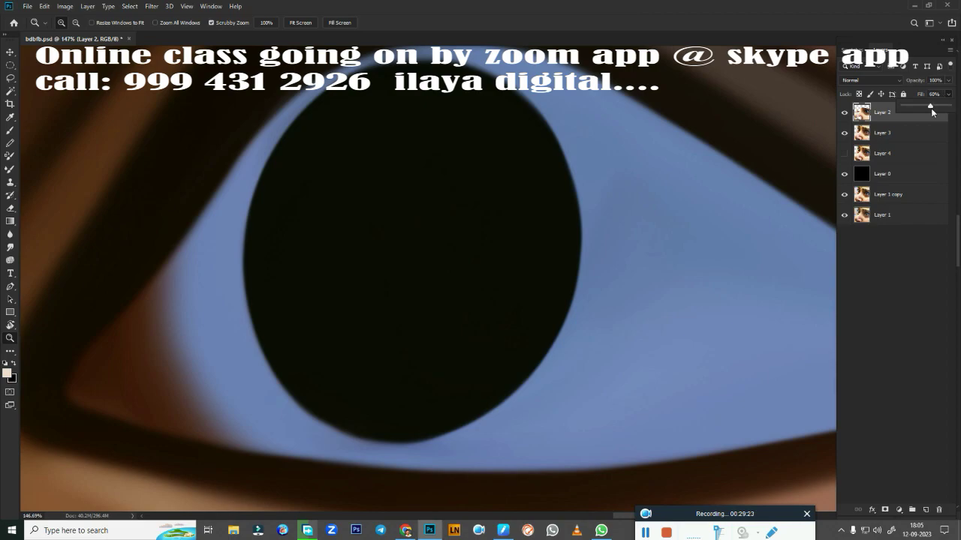
{"action": "left_click", "coordinate": [532, 295]}
{"action": "key", "text": "ctrl+shift+alt+n"}
{"action": "key", "text": "b"}
Step: Choose a soft brush preset and a pale bluish-white painting colour
{"action": "right_click", "coordinate": [409, 244]}
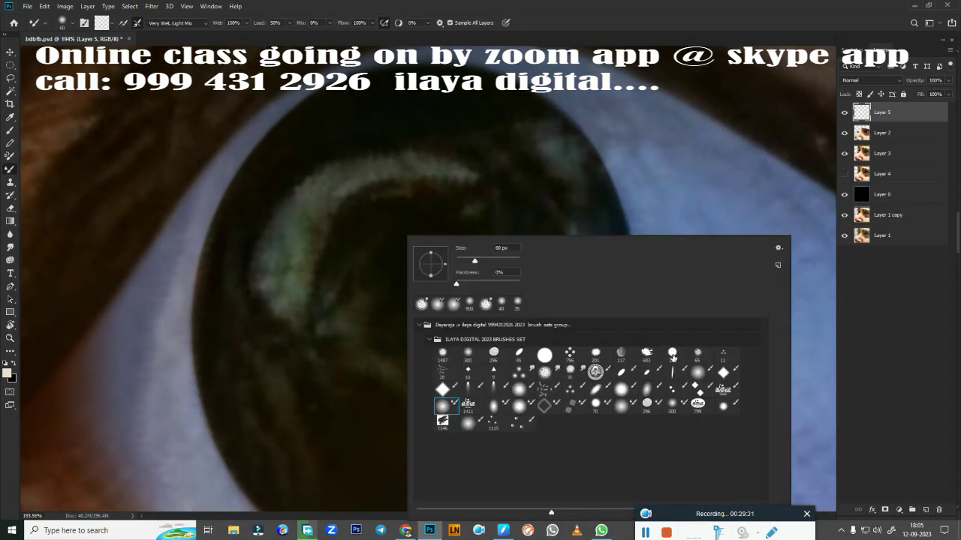
{"action": "double_click", "coordinate": [680, 354]}
{"action": "left_click", "coordinate": [7, 373]}
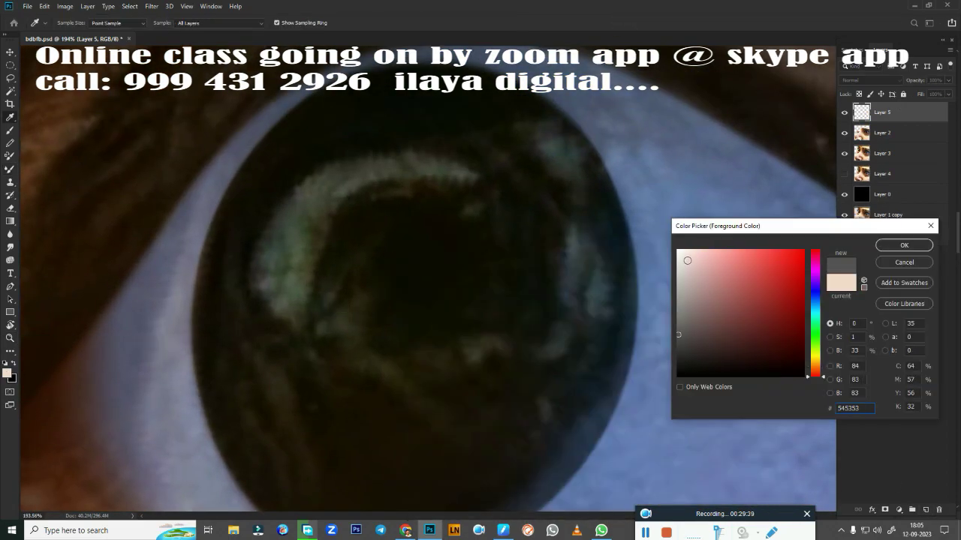
{"action": "left_click", "coordinate": [815, 314]}
{"action": "left_click", "coordinate": [842, 256]}
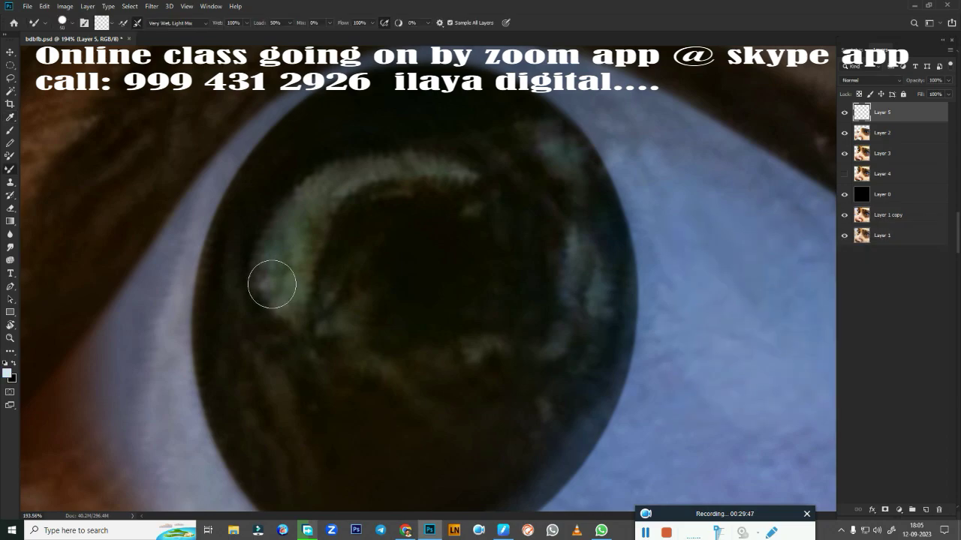
{"action": "key", "text": "shift+b"}
{"action": "right_click", "coordinate": [523, 348]}
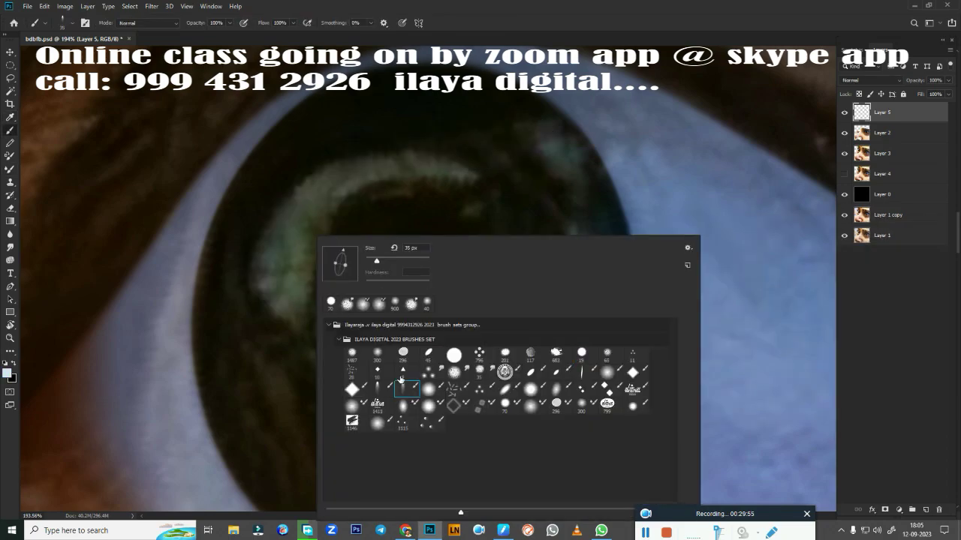
{"action": "key", "text": "Escape"}
Step: Paint a white crescent highlight across the upper-left of the iris
{"action": "left_click_drag", "start_coordinate": [279, 311], "coordinate": [352, 206]}
{"action": "key", "text": "ctrl+z"}
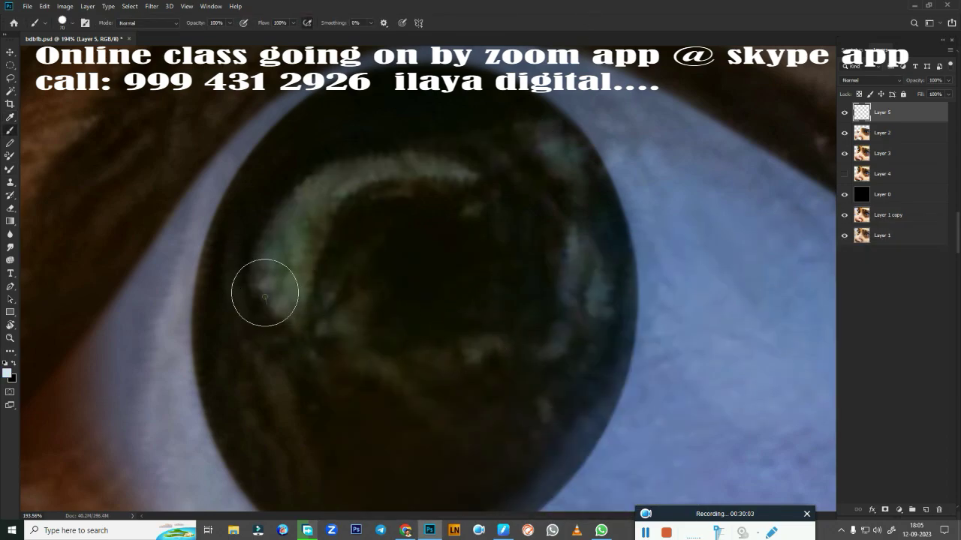
{"action": "left_click", "coordinate": [276, 297]}
{"action": "left_click_drag", "start_coordinate": [276, 311], "coordinate": [469, 177]}
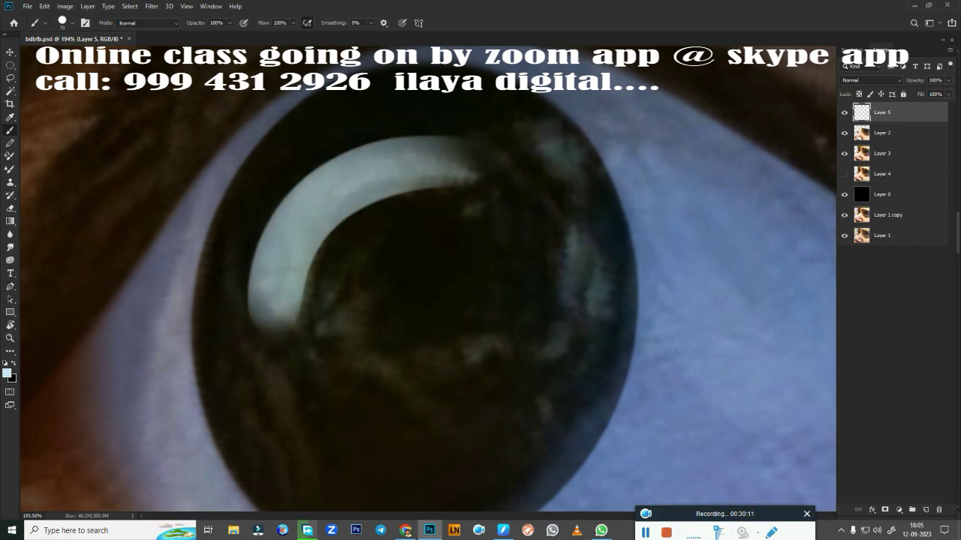
{"action": "scroll", "coordinate": [570, 285], "scroll_direction": "down", "scroll_amount": 5}
{"action": "left_click", "coordinate": [882, 133]}
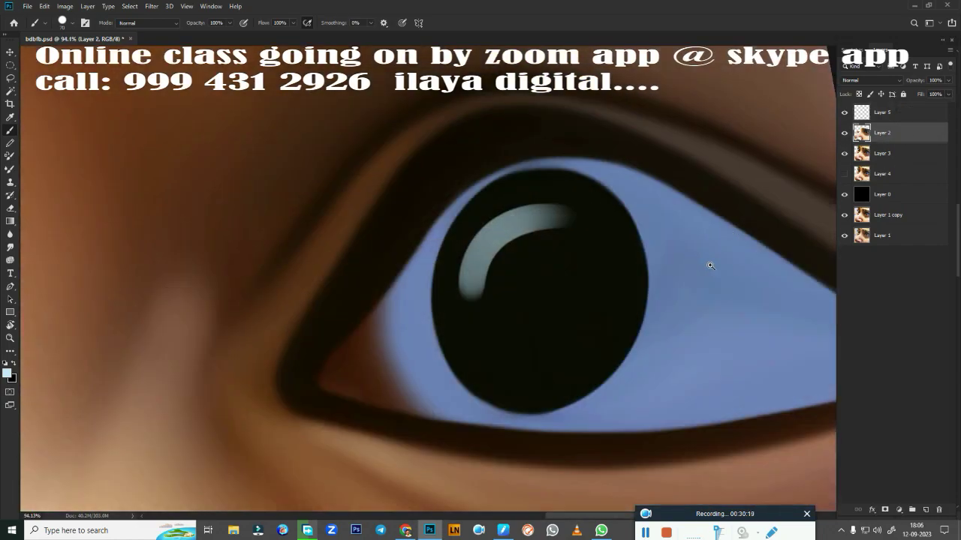
Step: Zoom out to see the whole eye
{"action": "scroll", "coordinate": [591, 251], "scroll_direction": "down", "scroll_amount": 5}
{"action": "scroll", "coordinate": [590, 251], "scroll_direction": "up", "scroll_amount": 8}
{"action": "scroll", "coordinate": [480, 287], "scroll_direction": "up", "scroll_amount": 3}
{"action": "key", "text": "r"}
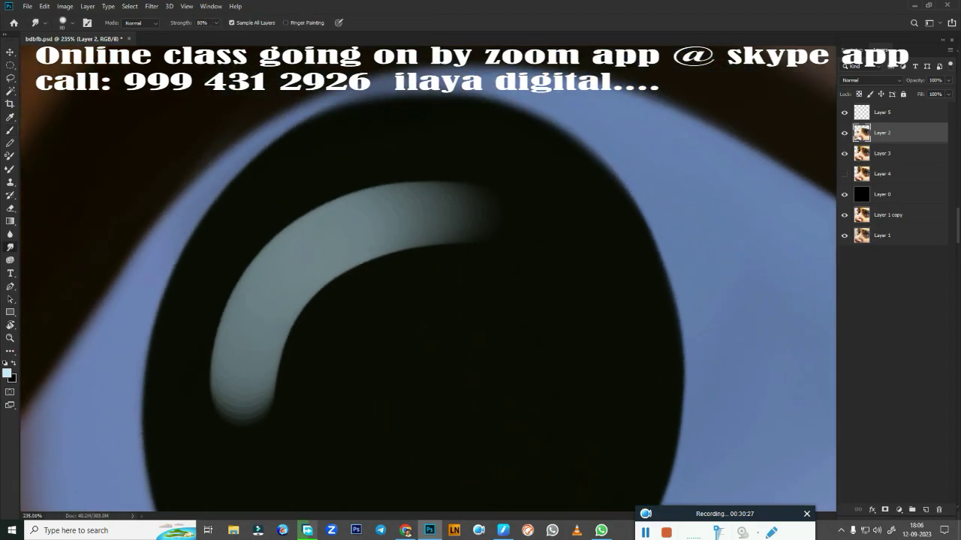
{"action": "scroll", "coordinate": [613, 345], "scroll_direction": "down", "scroll_amount": 3}
{"action": "key", "text": "z"}
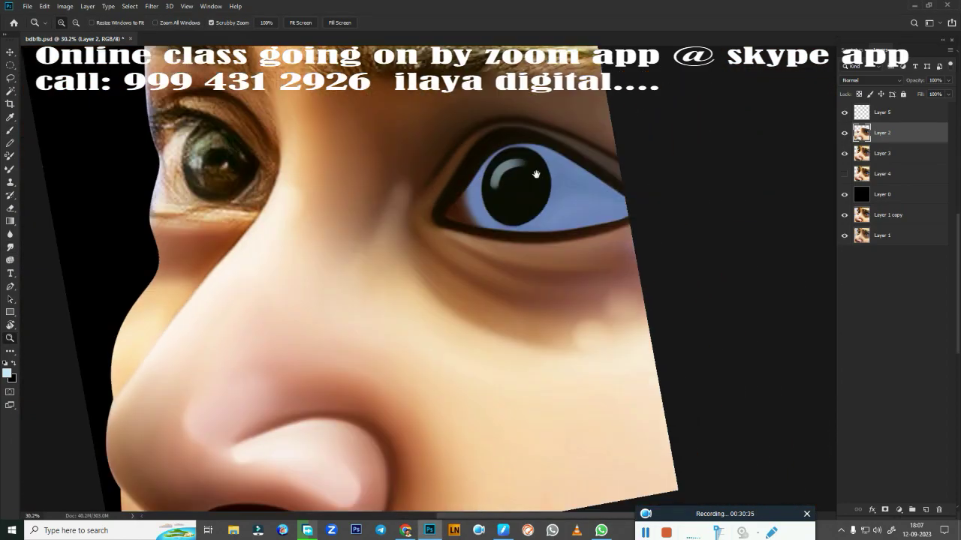
{"action": "left_click_drag", "start_coordinate": [632, 355], "coordinate": [689, 244]}
{"action": "scroll", "coordinate": [688, 244], "scroll_direction": "up", "scroll_amount": 2}
Step: Lower Layer 2's fill and paint two pale round catchlight dots on the pupil
{"action": "left_click", "coordinate": [948, 94]}
{"action": "left_click_drag", "start_coordinate": [950, 106], "coordinate": [925, 110]}
{"action": "key", "text": "b"}
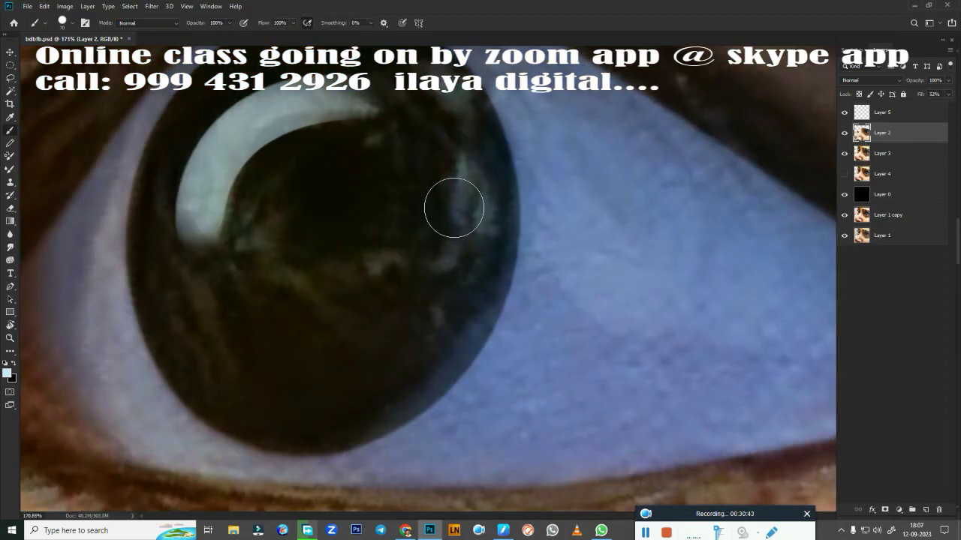
{"action": "left_click", "coordinate": [461, 193]}
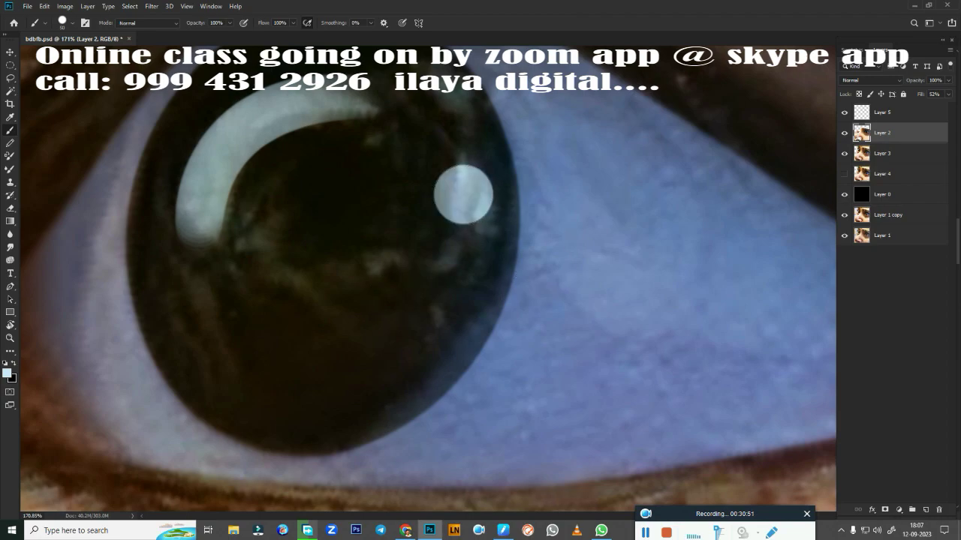
{"action": "left_click", "coordinate": [433, 281]}
Step: Restore Layer 2's fill to 100% and return to the Smudge tool
{"action": "left_click_drag", "start_coordinate": [929, 105], "coordinate": [953, 105]}
{"action": "scroll", "coordinate": [558, 385], "scroll_direction": "down", "scroll_amount": 3}
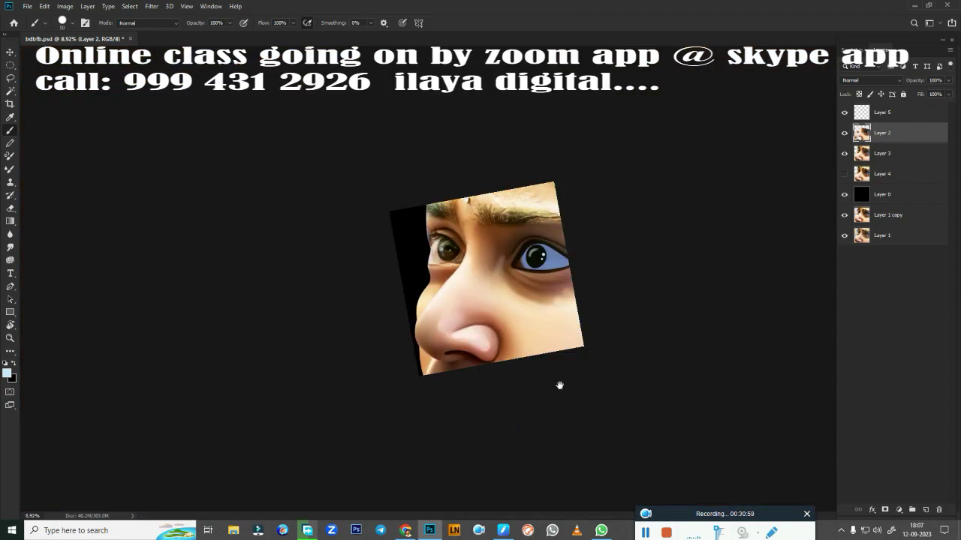
{"action": "scroll", "coordinate": [557, 386], "scroll_direction": "up", "scroll_amount": 3}
{"action": "scroll", "coordinate": [493, 373], "scroll_direction": "down", "scroll_amount": 3}
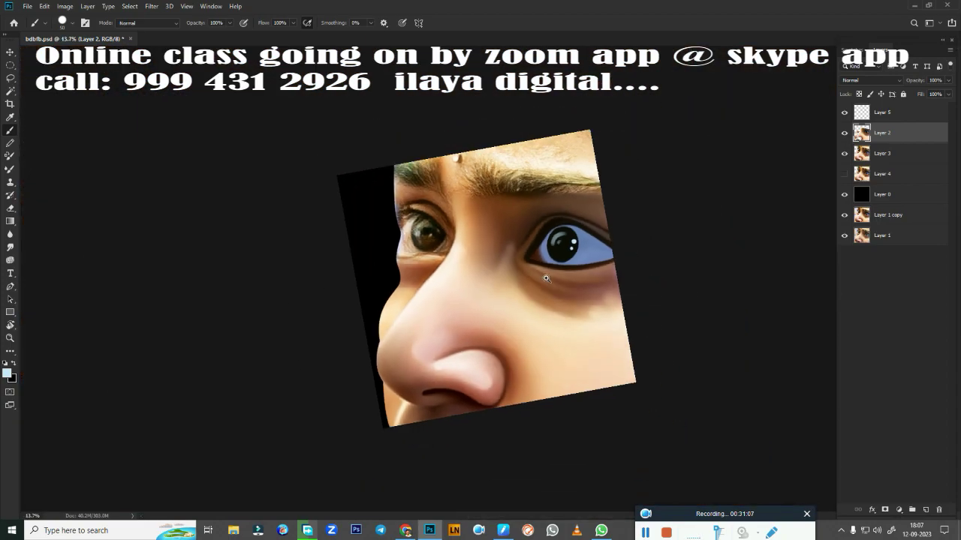
{"action": "scroll", "coordinate": [606, 306], "scroll_direction": "up", "scroll_amount": 2}
{"action": "scroll", "coordinate": [558, 350], "scroll_direction": "up", "scroll_amount": 2}
{"action": "key", "text": "r"}
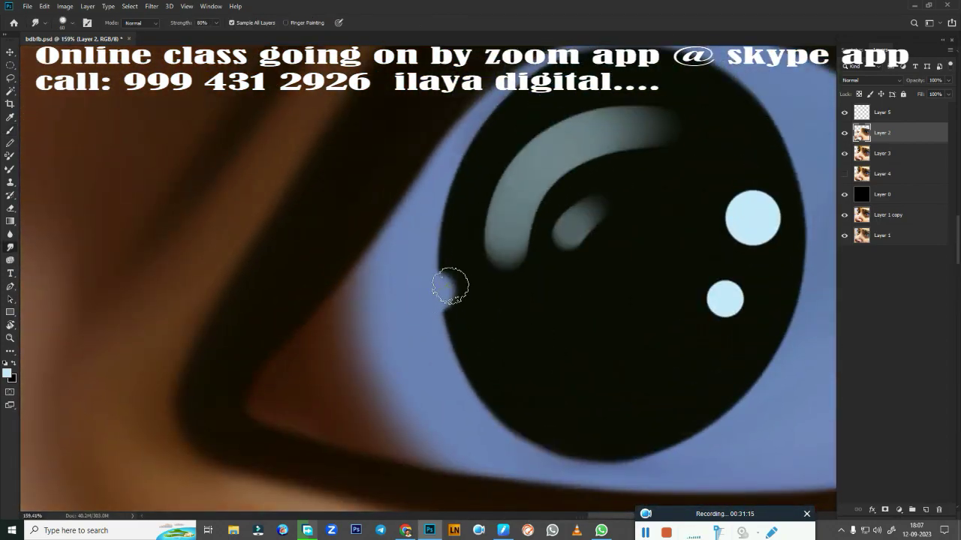
{"action": "scroll", "coordinate": [452, 286], "scroll_direction": "down", "scroll_amount": 3}
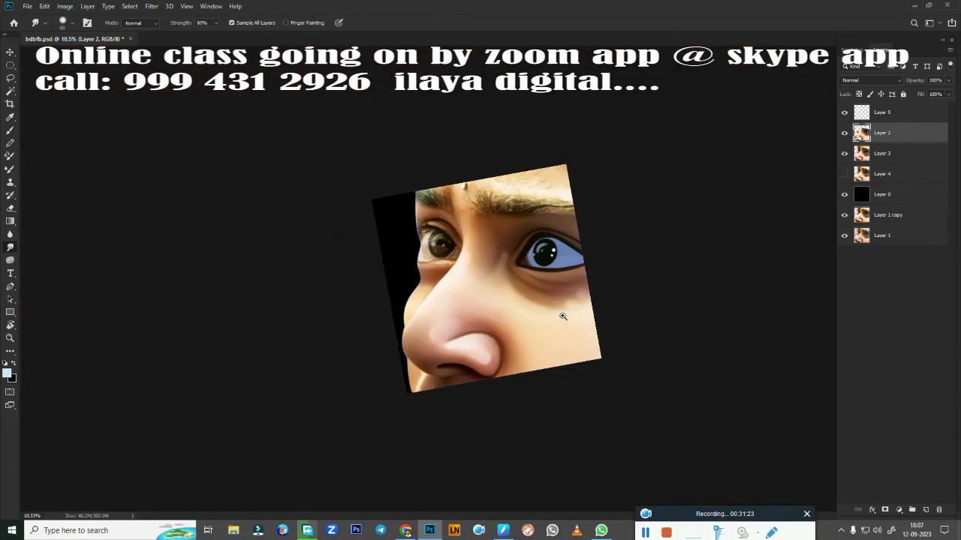
{"action": "scroll", "coordinate": [557, 338], "scroll_direction": "down", "scroll_amount": 1}
{"action": "scroll", "coordinate": [558, 339], "scroll_direction": "up", "scroll_amount": 2}
{"action": "scroll", "coordinate": [489, 320], "scroll_direction": "up", "scroll_amount": 1}
Step: Merge the cartoon eye Layer 2 into the top Layer 5
{"action": "scroll", "coordinate": [489, 321], "scroll_direction": "up", "scroll_amount": 2}
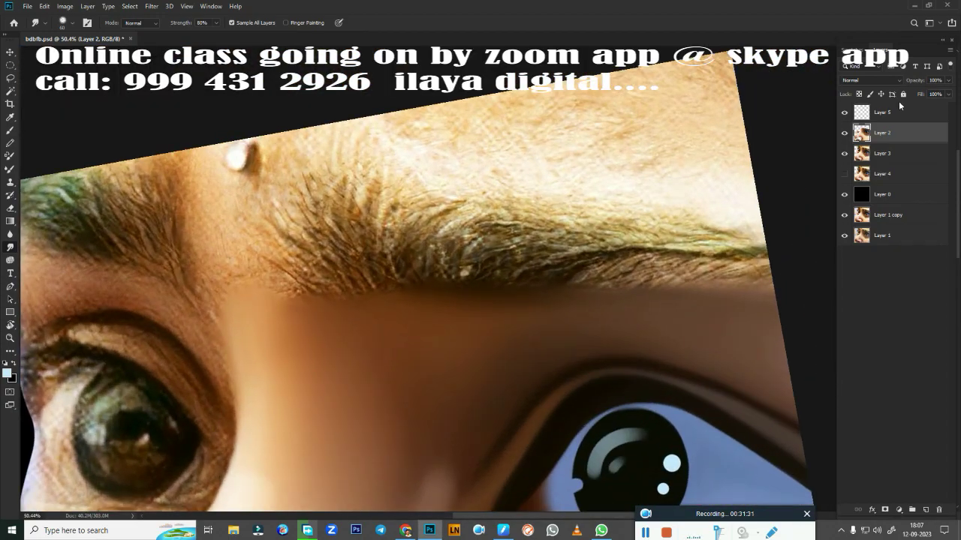
{"action": "left_click", "coordinate": [893, 111], "text": "ctrl"}
{"action": "key", "text": "ctrl+e"}
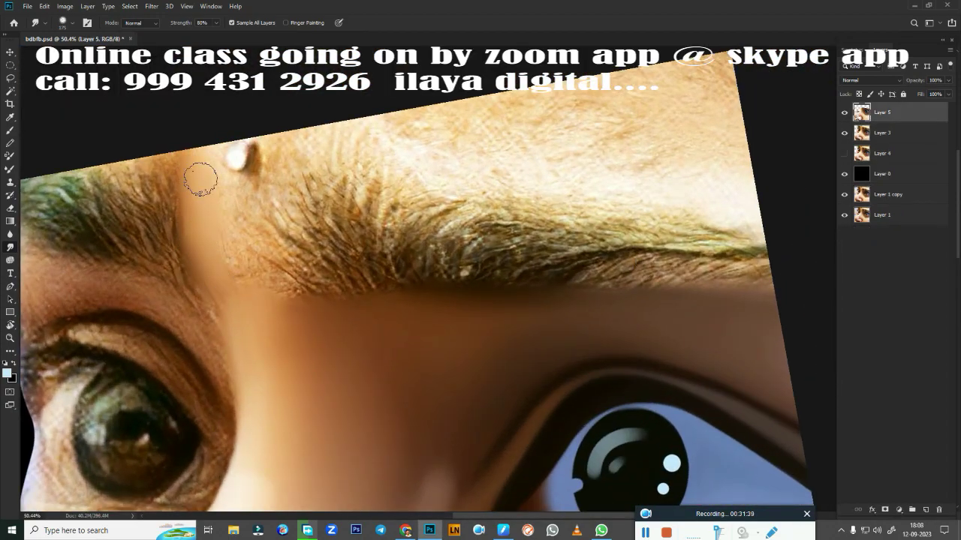
Step: Smudge the brow bridge and forehead above the eyebrow smooth, resizing the brush as needed
{"action": "key", "text": "bracketright"}
{"action": "key", "text": "bracketright"}
{"action": "mouse_move", "coordinate": [241, 206]}
{"action": "left_mouse_down"}
{"action": "mouse_move", "coordinate": [224, 271]}
{"action": "mouse_move", "coordinate": [278, 182]}
{"action": "mouse_move", "coordinate": [277, 162]}
{"action": "left_mouse_up"}
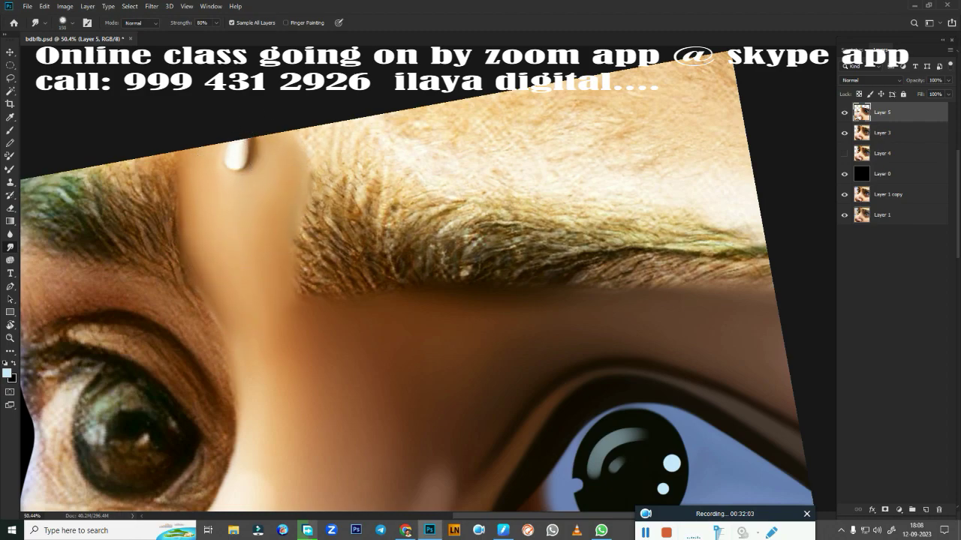
{"action": "left_click_drag", "start_coordinate": [313, 166], "coordinate": [765, 228]}
{"action": "key", "text": "bracketright"}
{"action": "key", "text": "bracketright"}
{"action": "key", "text": "bracketright"}
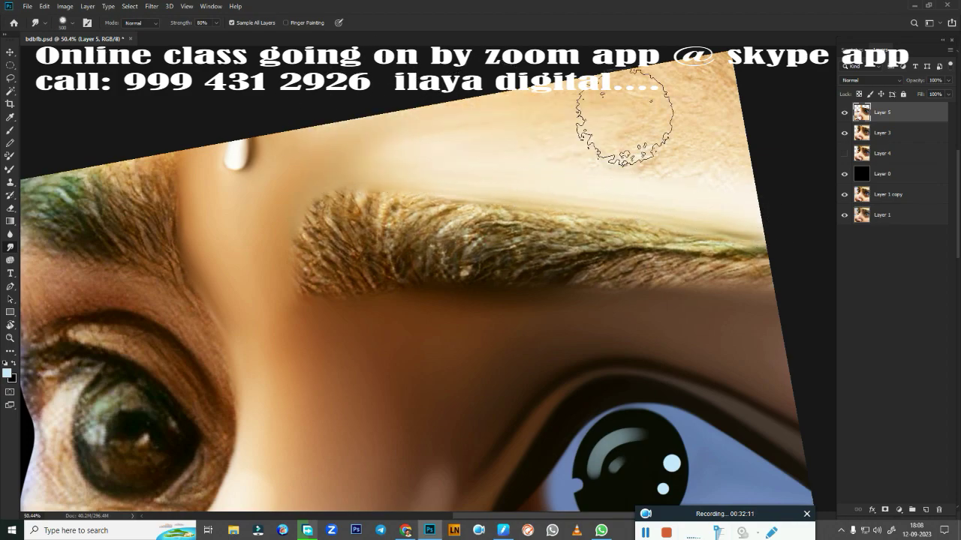
{"action": "left_click_drag", "start_coordinate": [624, 116], "coordinate": [649, 101]}
{"action": "key", "text": "bracketleft"}
{"action": "key", "text": "bracketleft"}
{"action": "left_click_drag", "start_coordinate": [606, 167], "coordinate": [750, 248]}
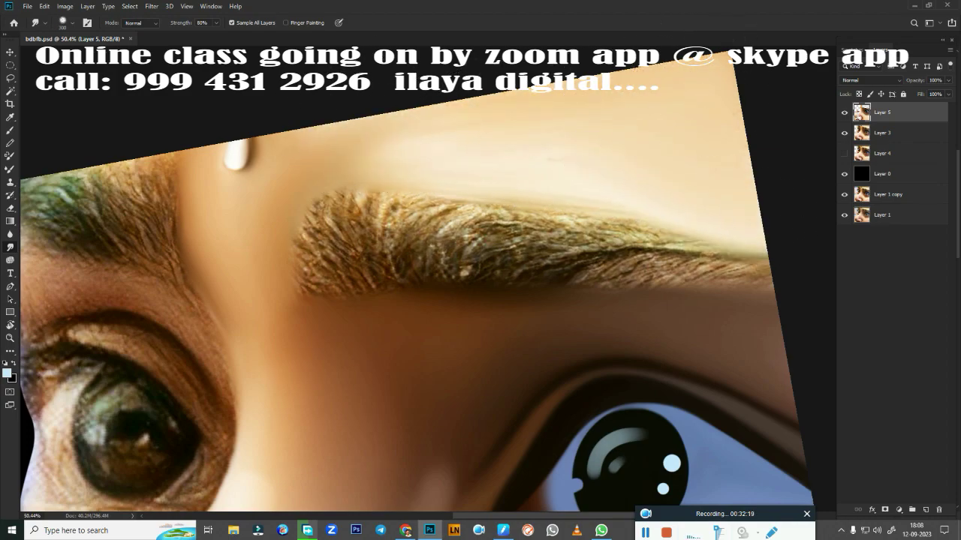
{"action": "left_click_drag", "start_coordinate": [393, 150], "coordinate": [645, 183]}
{"action": "key", "text": "bracketright"}
{"action": "key", "text": "bracketright"}
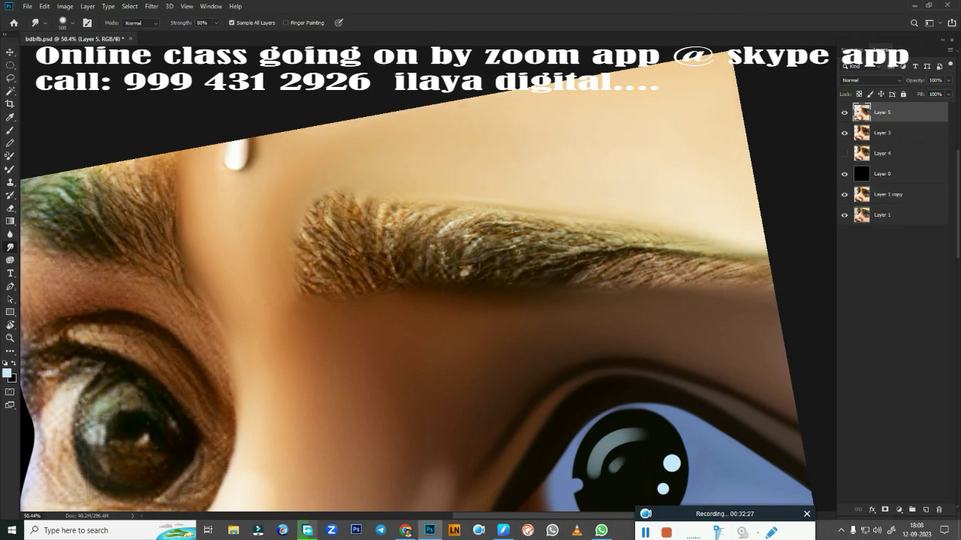
Step: Erase the smudging over the eyebrow and burn its lower band darker on Layer 3
{"action": "key", "text": "e"}
{"action": "mouse_move", "coordinate": [330, 270]}
{"action": "left_mouse_down"}
{"action": "mouse_move", "coordinate": [330, 187]}
{"action": "mouse_move", "coordinate": [766, 248]}
{"action": "left_mouse_up"}
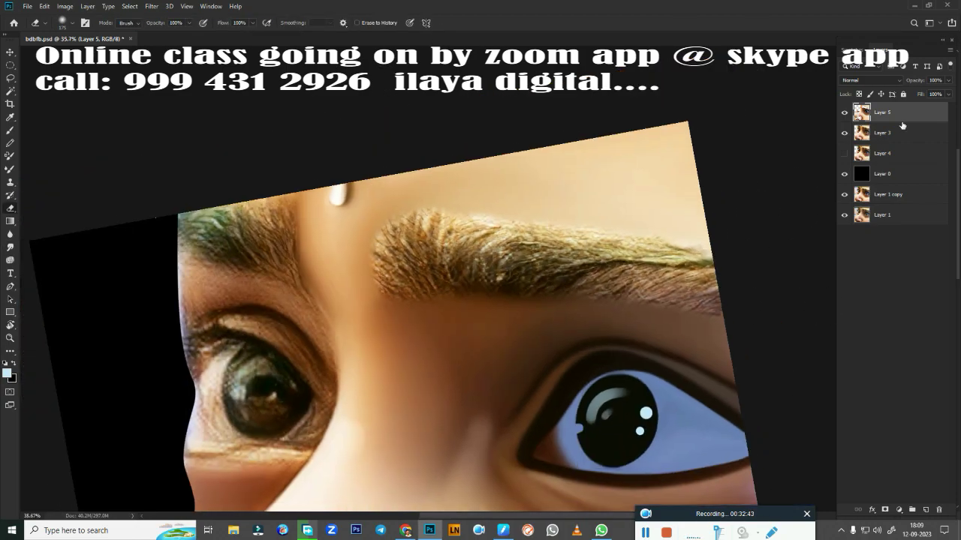
{"action": "scroll", "coordinate": [660, 248], "scroll_direction": "down", "scroll_amount": 1}
{"action": "key", "text": "alt+bracketleft"}
{"action": "key", "text": "o"}
{"action": "key", "text": "bracketright"}
{"action": "key", "text": "bracketright"}
{"action": "key", "text": "bracketright"}
{"action": "left_click_drag", "start_coordinate": [518, 258], "coordinate": [668, 270]}
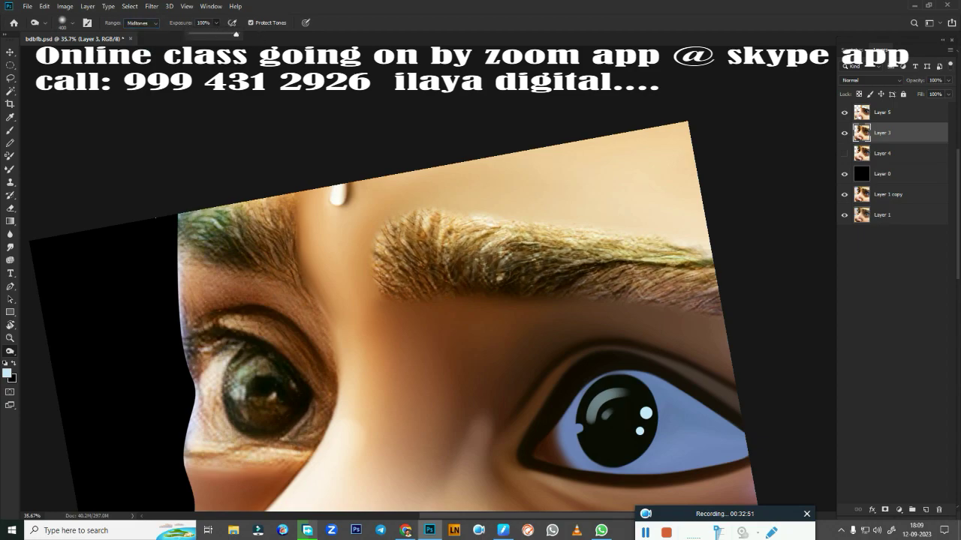
{"action": "left_click_drag", "start_coordinate": [443, 244], "coordinate": [664, 267]}
Step: Smudge the eyebrow hairs and upper edge rightward into smooth painted strokes
{"action": "key", "text": "alt+bracketright"}
{"action": "scroll", "coordinate": [690, 283], "scroll_direction": "up", "scroll_amount": 2}
{"action": "key", "text": "r"}
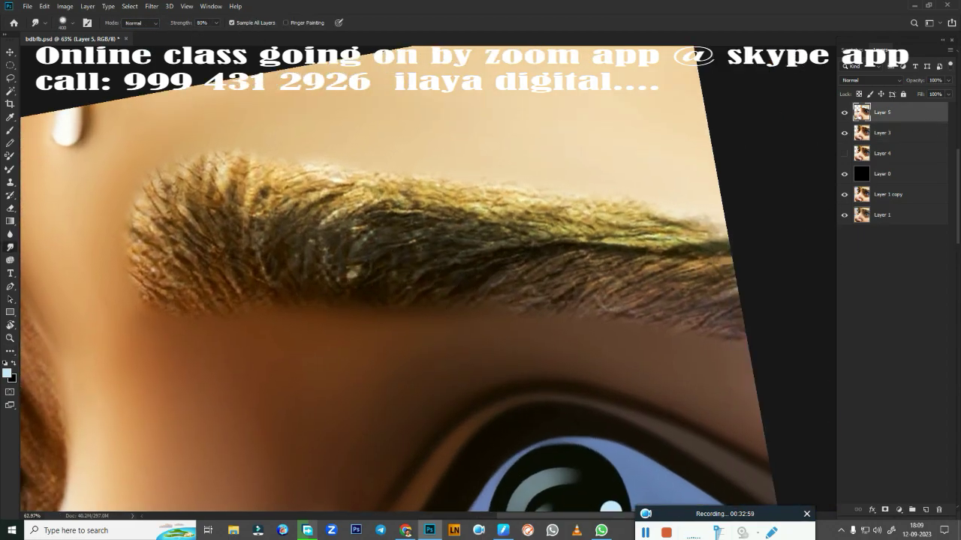
{"action": "key", "text": "bracketleft"}
{"action": "key", "text": "bracketleft"}
{"action": "key", "text": "bracketleft"}
{"action": "left_click_drag", "start_coordinate": [263, 195], "coordinate": [655, 285]}
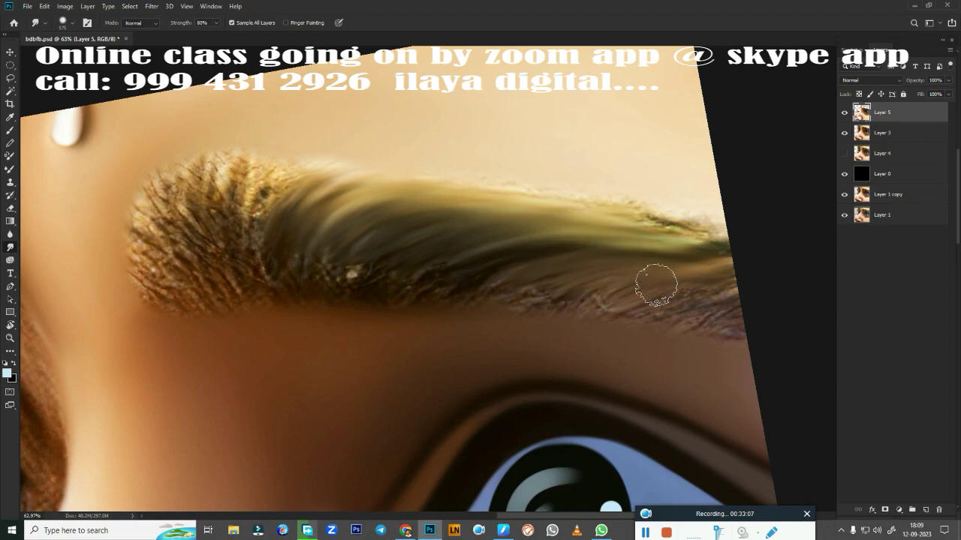
{"action": "key", "text": "bracketright"}
{"action": "left_click_drag", "start_coordinate": [571, 222], "coordinate": [727, 241]}
{"action": "mouse_move", "coordinate": [337, 250]}
{"action": "left_mouse_down"}
{"action": "mouse_move", "coordinate": [543, 292]}
{"action": "mouse_move", "coordinate": [713, 300]}
{"action": "left_mouse_up"}
{"action": "left_click_drag", "start_coordinate": [563, 236], "coordinate": [711, 242]}
Step: Smear the eyebrow's left part and left edge into soft strokes
{"action": "scroll", "coordinate": [429, 257], "scroll_direction": "left", "scroll_amount": 5}
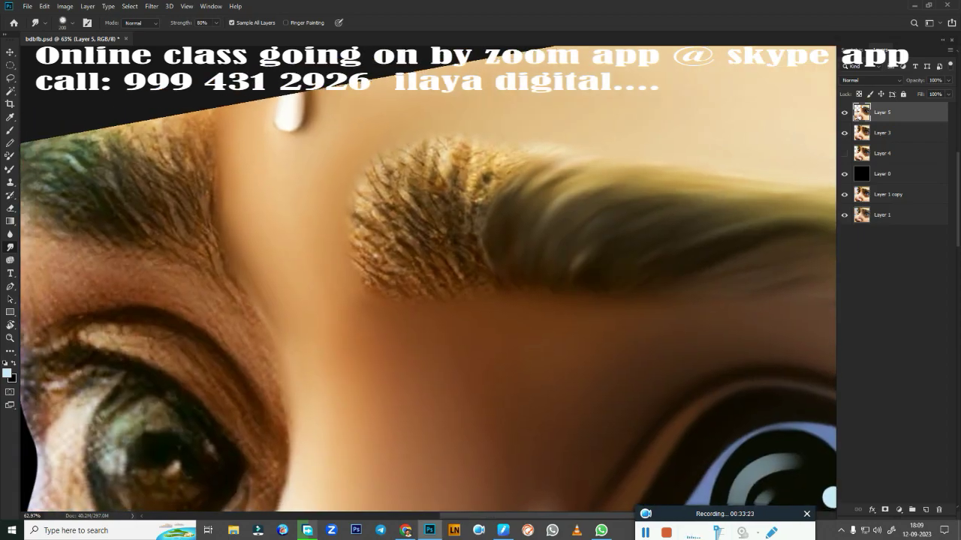
{"action": "left_click_drag", "start_coordinate": [368, 277], "coordinate": [466, 150]}
{"action": "left_click_drag", "start_coordinate": [451, 225], "coordinate": [593, 169]}
{"action": "mouse_move", "coordinate": [387, 273]}
{"action": "left_mouse_down"}
{"action": "mouse_move", "coordinate": [366, 199]}
{"action": "mouse_move", "coordinate": [547, 166]}
{"action": "mouse_move", "coordinate": [590, 169]}
{"action": "left_mouse_up"}
{"action": "scroll", "coordinate": [635, 237], "scroll_direction": "down", "scroll_amount": 3}
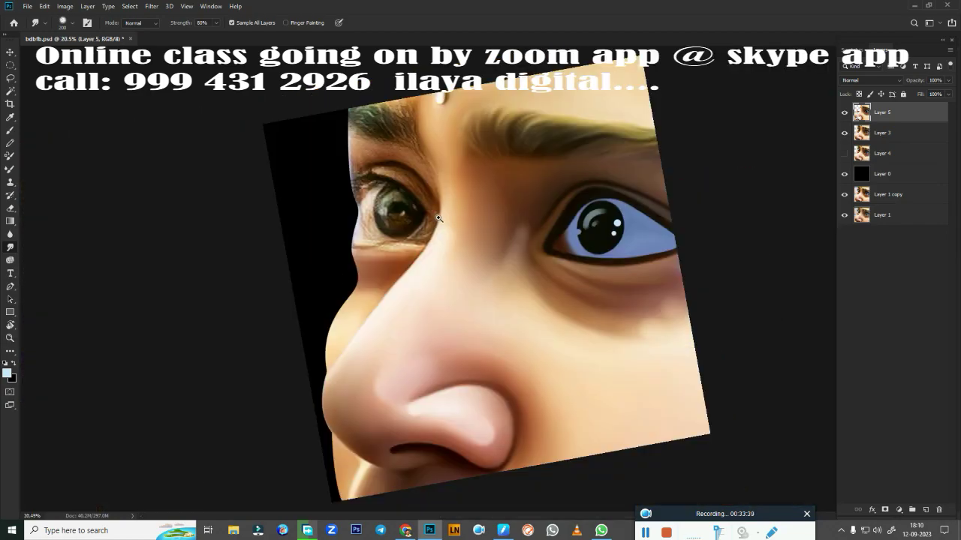
{"action": "scroll", "coordinate": [562, 350], "scroll_direction": "up", "scroll_amount": 5}
{"action": "scroll", "coordinate": [562, 350], "scroll_direction": "up", "scroll_amount": 2}
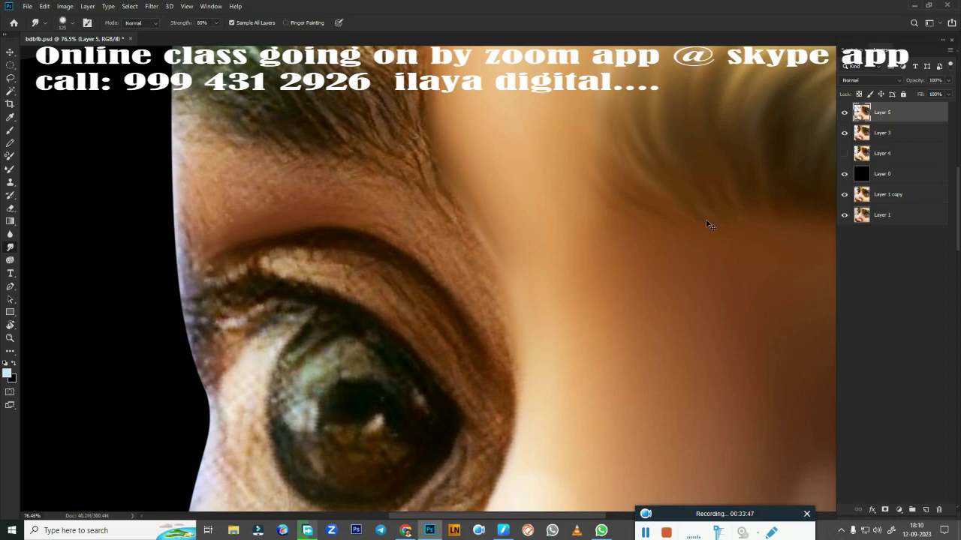
Step: Smudge the eyebrow above the photo eye and the brow-to-eye skin into soft strokes
{"action": "scroll", "coordinate": [408, 289], "scroll_direction": "up", "scroll_amount": 1}
{"action": "scroll", "coordinate": [409, 289], "scroll_direction": "left", "scroll_amount": 1}
{"action": "mouse_move", "coordinate": [368, 232]}
{"action": "left_mouse_down"}
{"action": "mouse_move", "coordinate": [274, 169]}
{"action": "mouse_move", "coordinate": [315, 315]}
{"action": "left_mouse_up"}
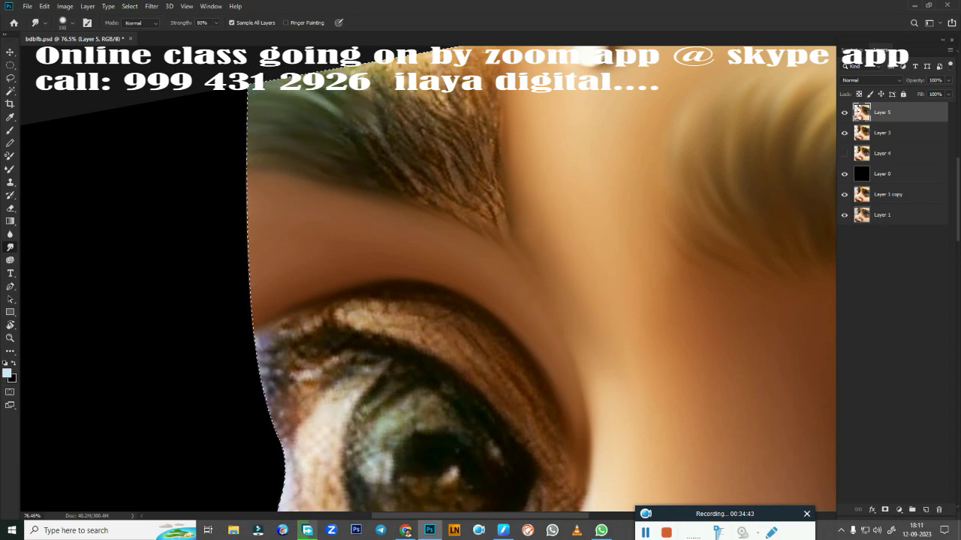
{"action": "left_click_drag", "start_coordinate": [316, 157], "coordinate": [456, 139]}
{"action": "key", "text": "bracketleft"}
{"action": "mouse_move", "coordinate": [349, 132]}
{"action": "left_mouse_down"}
{"action": "mouse_move", "coordinate": [386, 187]}
{"action": "mouse_move", "coordinate": [456, 178]}
{"action": "left_mouse_up"}
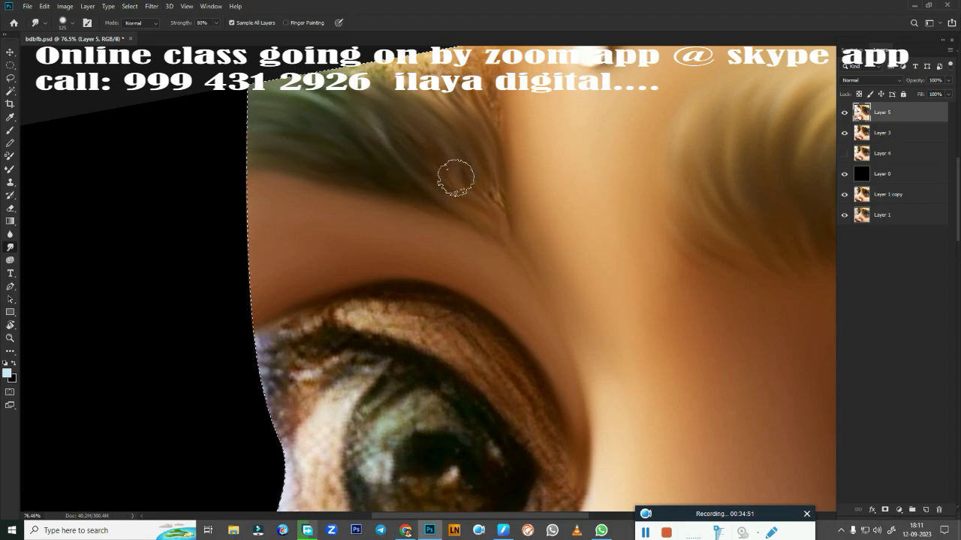
{"action": "scroll", "coordinate": [294, 135], "scroll_direction": "up", "scroll_amount": 3}
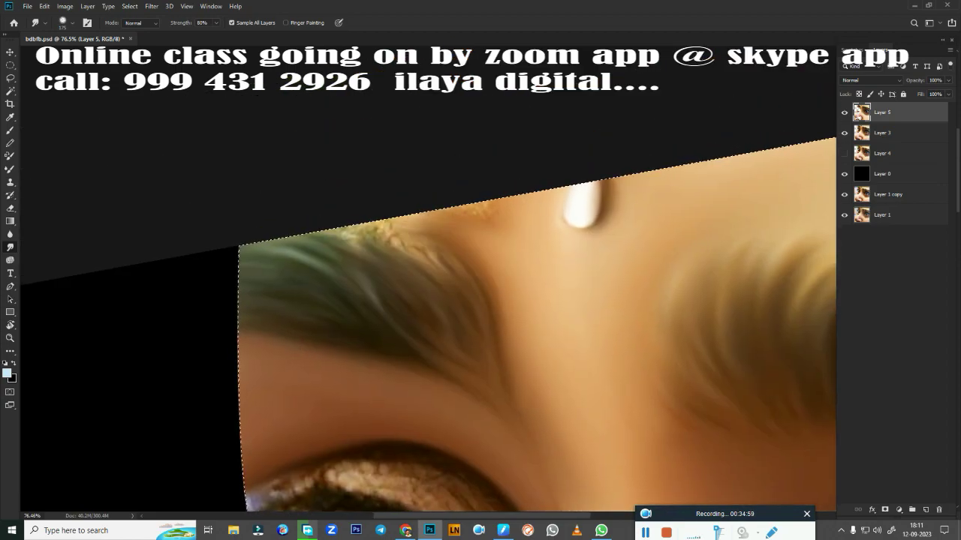
{"action": "left_click_drag", "start_coordinate": [398, 261], "coordinate": [465, 270]}
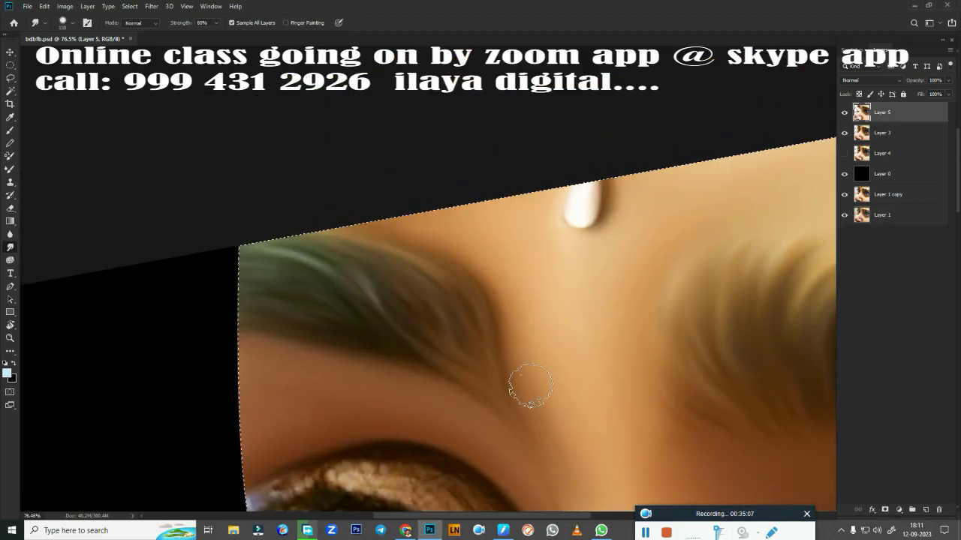
{"action": "key", "text": "bracketright"}
{"action": "scroll", "coordinate": [468, 307], "scroll_direction": "down", "scroll_amount": 5}
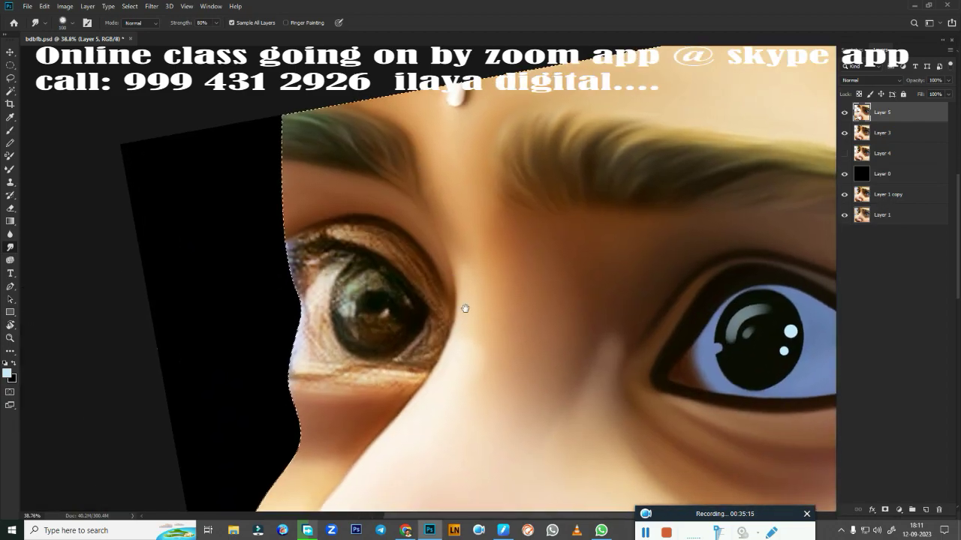
{"action": "scroll", "coordinate": [514, 268], "scroll_direction": "up", "scroll_amount": 3}
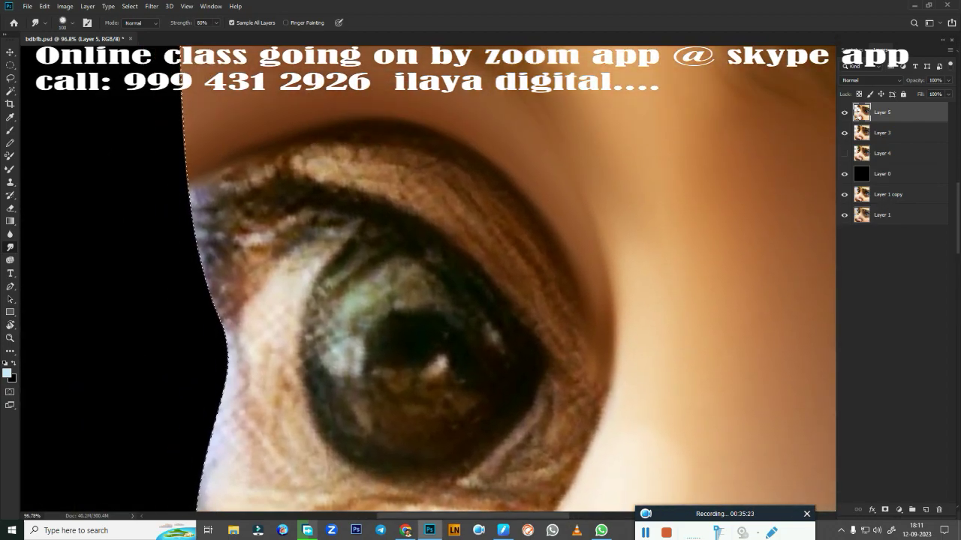
Step: Rotate the view to straighten the photo eye and blend the eyelid crease with the Mixer Brush
{"action": "key", "text": "r"}
{"action": "left_click_drag", "start_coordinate": [493, 268], "coordinate": [514, 303]}
{"action": "key", "text": "b"}
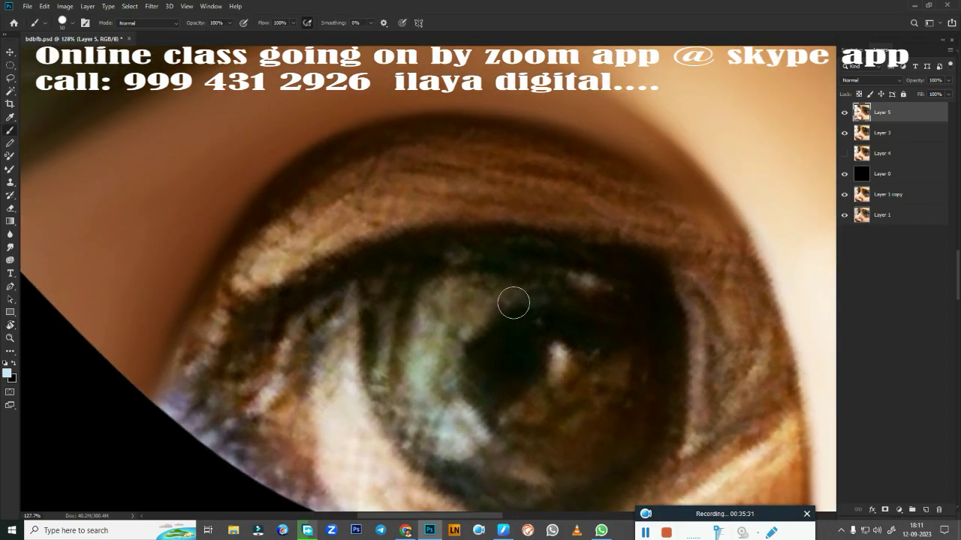
{"action": "key", "text": "shift+b"}
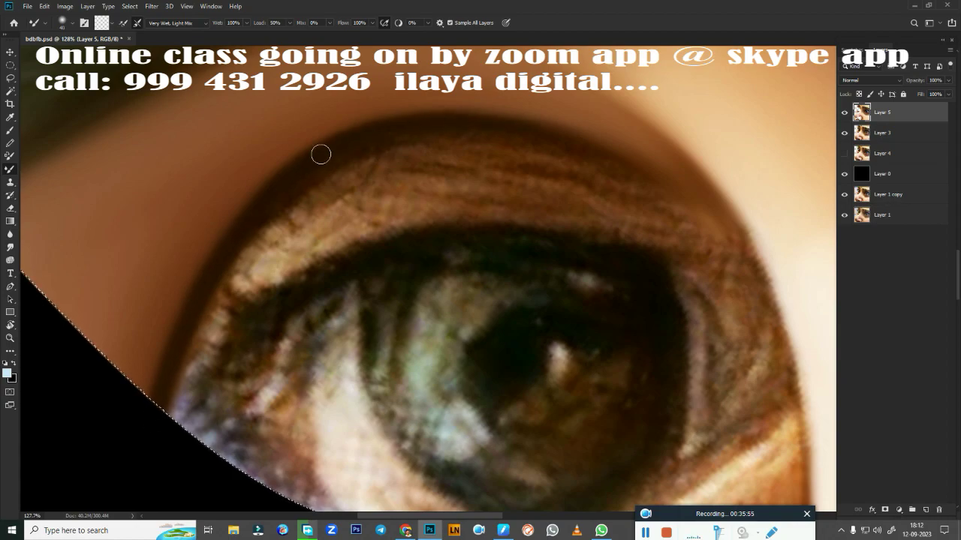
{"action": "mouse_move", "coordinate": [300, 253]}
{"action": "left_mouse_down"}
{"action": "mouse_move", "coordinate": [422, 215]}
{"action": "mouse_move", "coordinate": [646, 229]}
{"action": "left_mouse_up"}
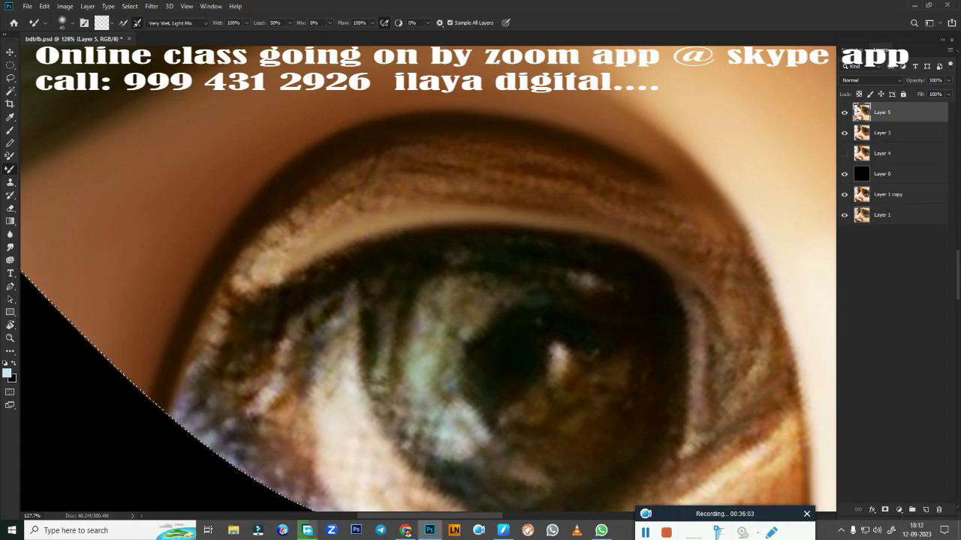
{"action": "mouse_move", "coordinate": [296, 267]}
{"action": "left_mouse_down"}
{"action": "mouse_move", "coordinate": [203, 435]}
{"action": "mouse_move", "coordinate": [195, 413]}
{"action": "left_mouse_up"}
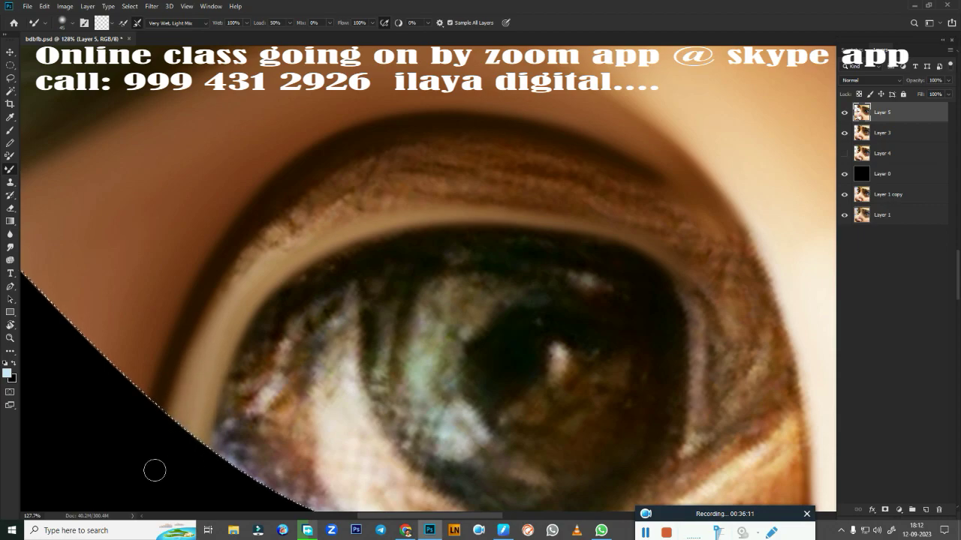
{"action": "mouse_move", "coordinate": [154, 467]}
{"action": "left_mouse_down"}
{"action": "mouse_move", "coordinate": [293, 206]}
{"action": "mouse_move", "coordinate": [396, 191]}
{"action": "mouse_move", "coordinate": [643, 203]}
{"action": "mouse_move", "coordinate": [360, 172]}
{"action": "left_mouse_up"}
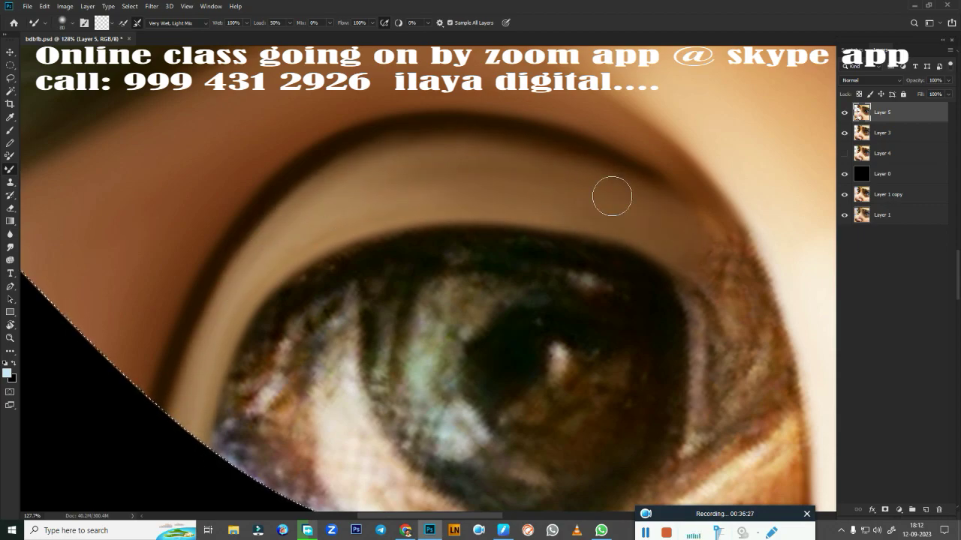
Step: Tilt the view to angle the eye, zoom in, and switch to the Smudge tool
{"action": "key", "text": "r"}
{"action": "left_click_drag", "start_coordinate": [611, 197], "coordinate": [466, 300]}
{"action": "scroll", "coordinate": [466, 300], "scroll_direction": "up", "scroll_amount": 2}
{"action": "key", "text": "b"}
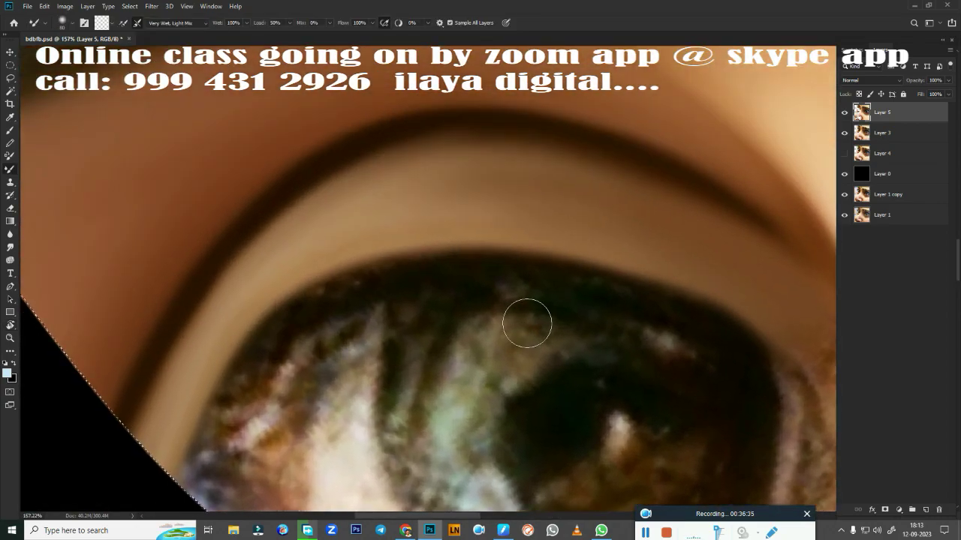
{"action": "scroll", "coordinate": [276, 229], "scroll_direction": "up", "scroll_amount": 2}
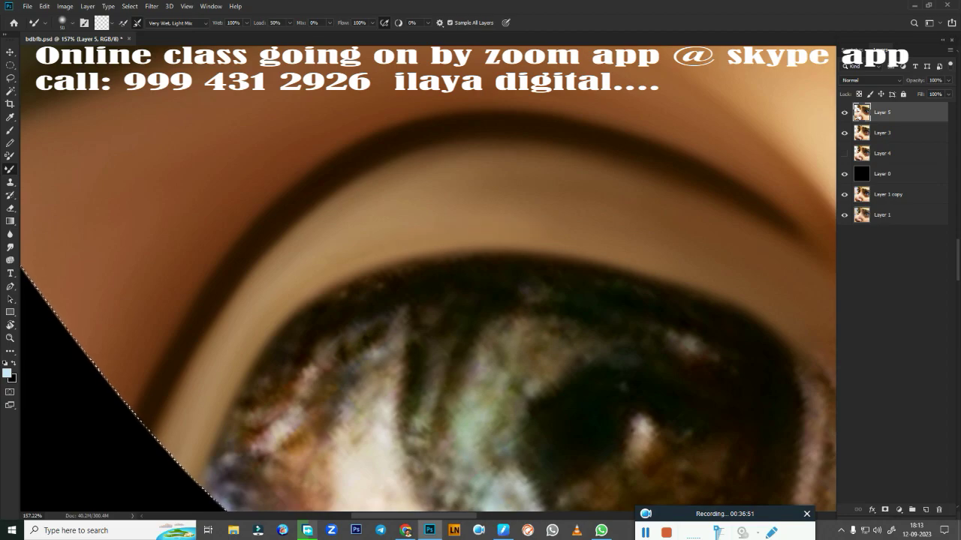
{"action": "key", "text": "r"}
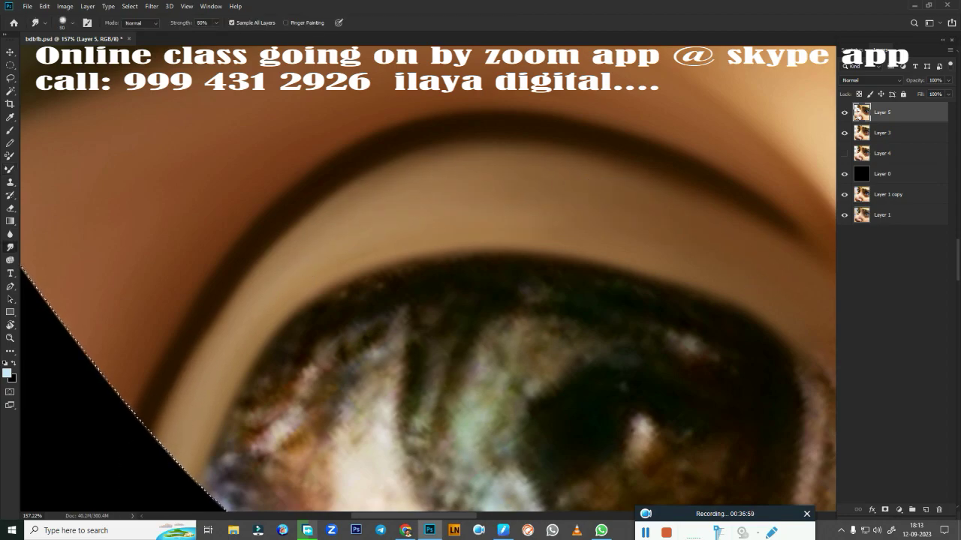
Step: Zoom out to compare with the photo, then show Layer 5 again and return to the Mixer Brush
{"action": "scroll", "coordinate": [622, 214], "scroll_direction": "down", "scroll_amount": 3}
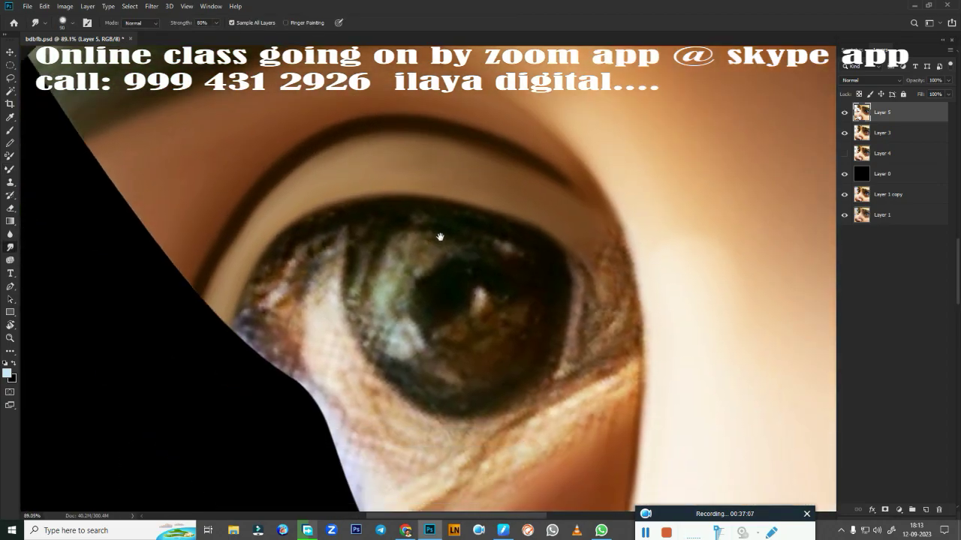
{"action": "scroll", "coordinate": [440, 232], "scroll_direction": "down", "scroll_amount": 3}
{"action": "scroll", "coordinate": [603, 366], "scroll_direction": "up", "scroll_amount": 3}
{"action": "scroll", "coordinate": [603, 366], "scroll_direction": "down", "scroll_amount": 2}
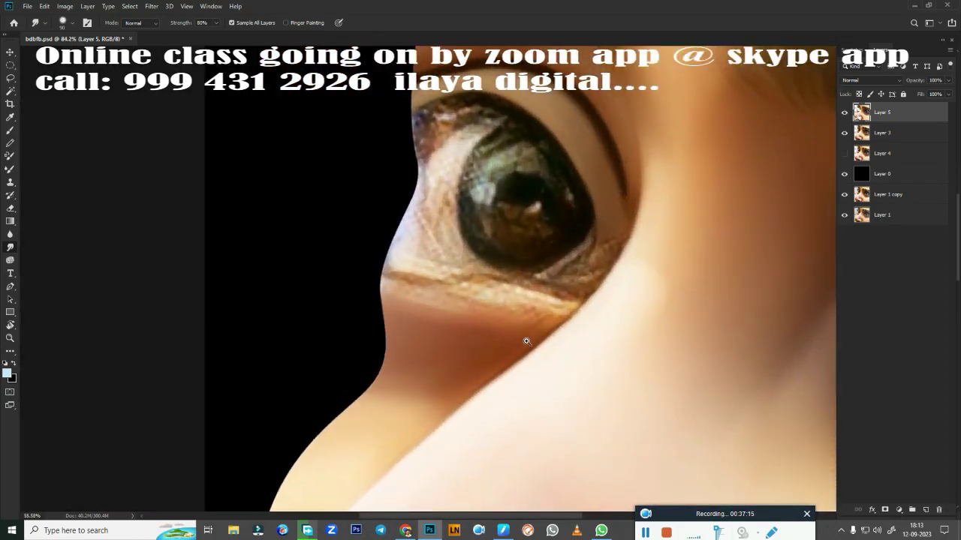
{"action": "scroll", "coordinate": [526, 338], "scroll_direction": "down", "scroll_amount": 4}
{"action": "scroll", "coordinate": [487, 342], "scroll_direction": "up", "scroll_amount": 2}
{"action": "scroll", "coordinate": [487, 342], "scroll_direction": "up", "scroll_amount": 3}
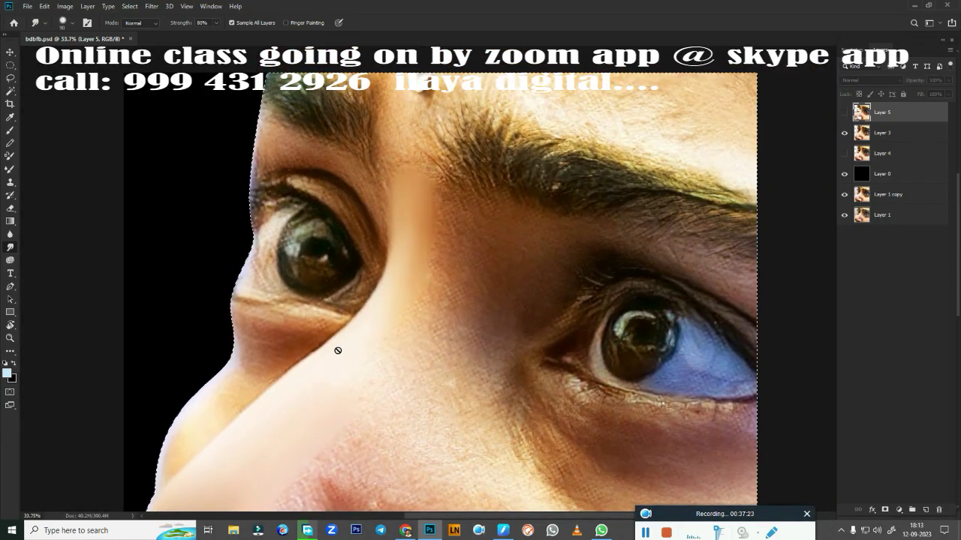
{"action": "scroll", "coordinate": [337, 350], "scroll_direction": "up", "scroll_amount": 2}
{"action": "scroll", "coordinate": [288, 369], "scroll_direction": "down", "scroll_amount": 5}
{"action": "scroll", "coordinate": [288, 369], "scroll_direction": "up", "scroll_amount": 5}
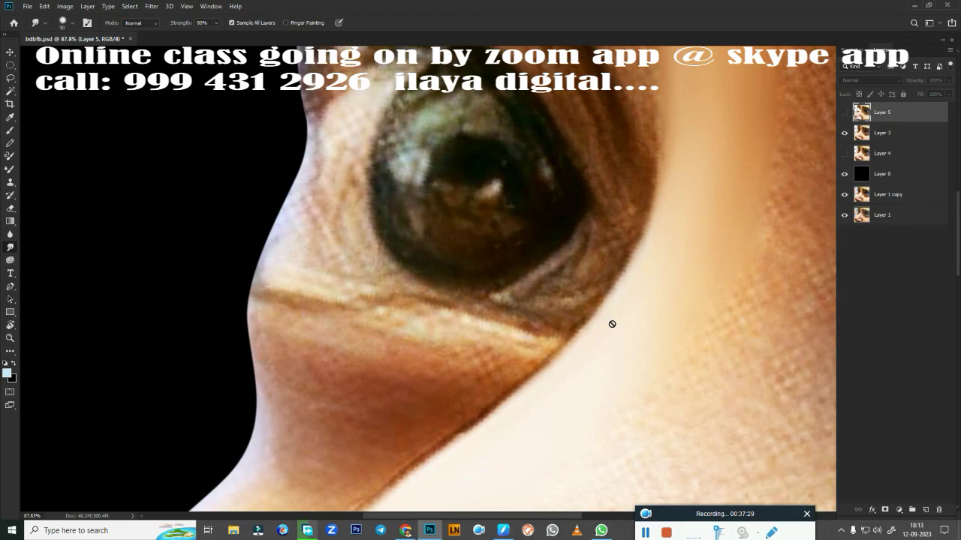
{"action": "left_click", "coordinate": [843, 112]}
{"action": "key", "text": "b"}
{"action": "scroll", "coordinate": [427, 278], "scroll_direction": "down", "scroll_amount": 3}
{"action": "scroll", "coordinate": [428, 277], "scroll_direction": "up", "scroll_amount": 3}
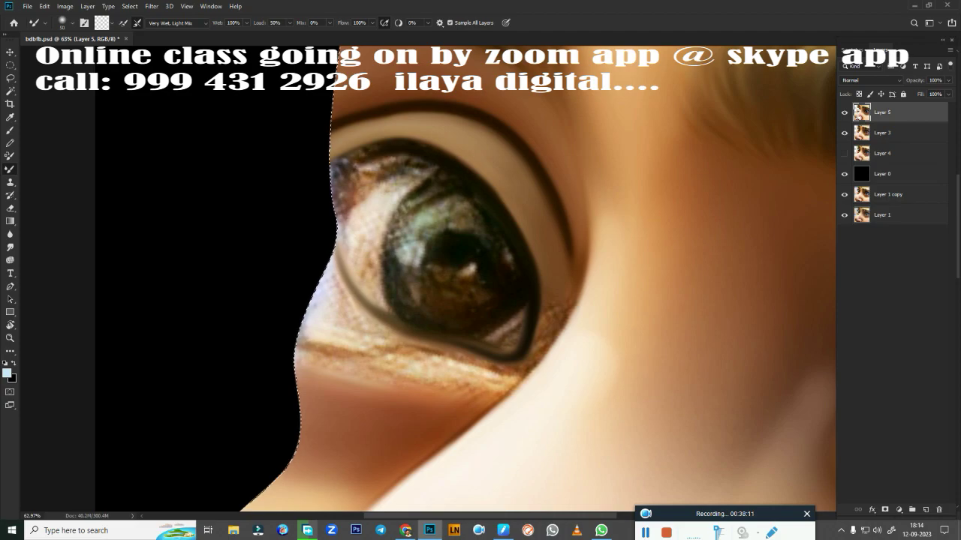
Step: Rotate the view and darken the upper and lower eyelid lines with the Mixer Brush
{"action": "left_click_drag", "start_coordinate": [419, 165], "coordinate": [332, 231]}
{"action": "key", "text": "r"}
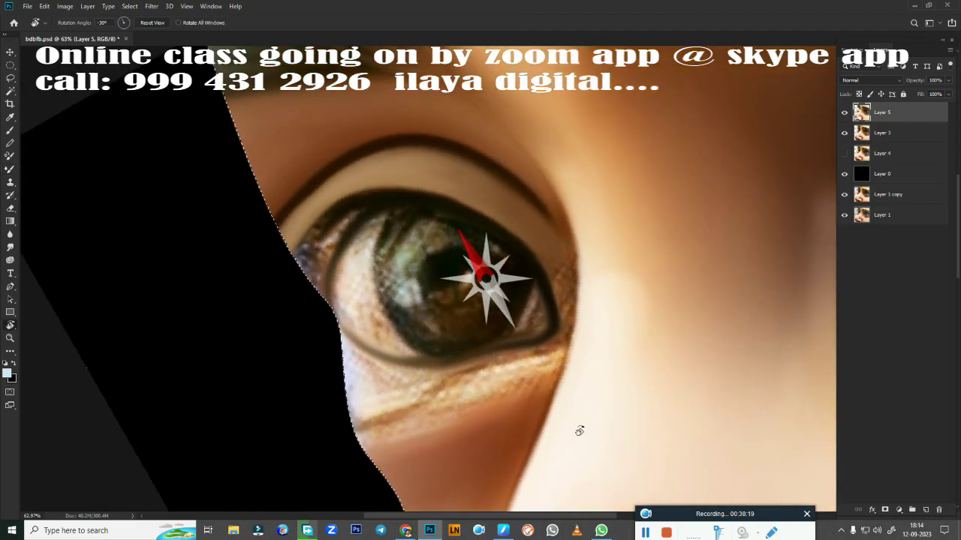
{"action": "left_click_drag", "start_coordinate": [575, 427], "coordinate": [517, 274]}
{"action": "key", "text": "b"}
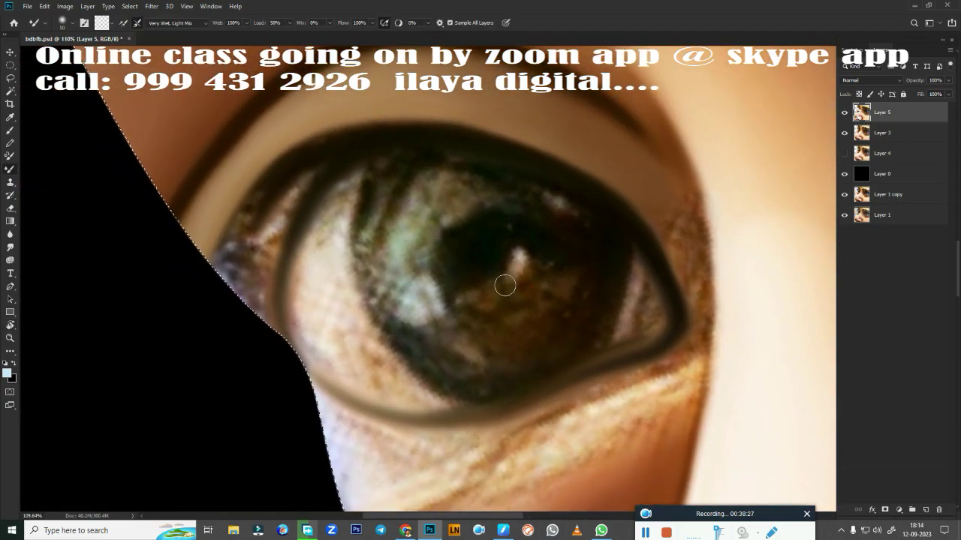
{"action": "left_click_drag", "start_coordinate": [254, 196], "coordinate": [225, 255]}
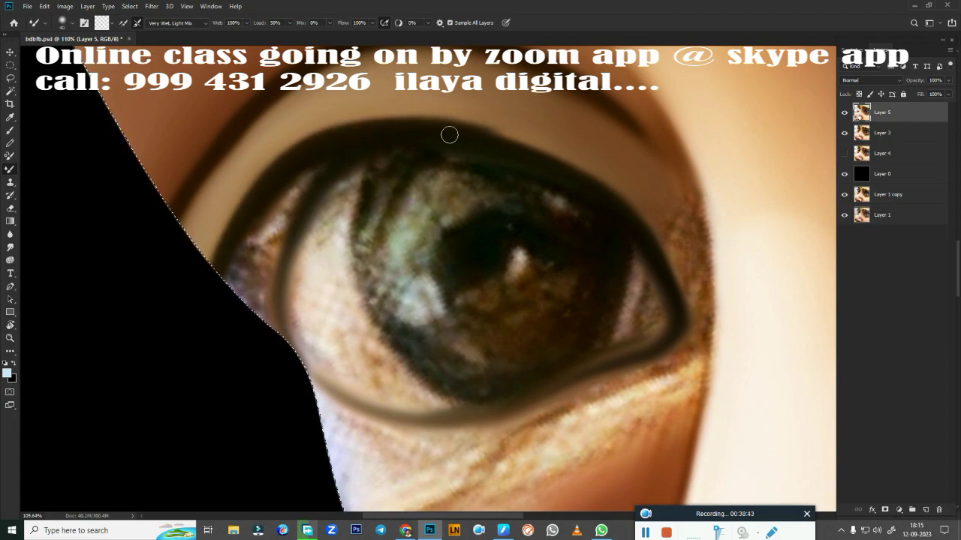
{"action": "left_click_drag", "start_coordinate": [449, 134], "coordinate": [589, 169]}
{"action": "mouse_move", "coordinate": [667, 274]}
{"action": "left_mouse_down"}
{"action": "mouse_move", "coordinate": [672, 352]}
{"action": "mouse_move", "coordinate": [497, 408]}
{"action": "mouse_move", "coordinate": [468, 413]}
{"action": "mouse_move", "coordinate": [315, 383]}
{"action": "left_mouse_up"}
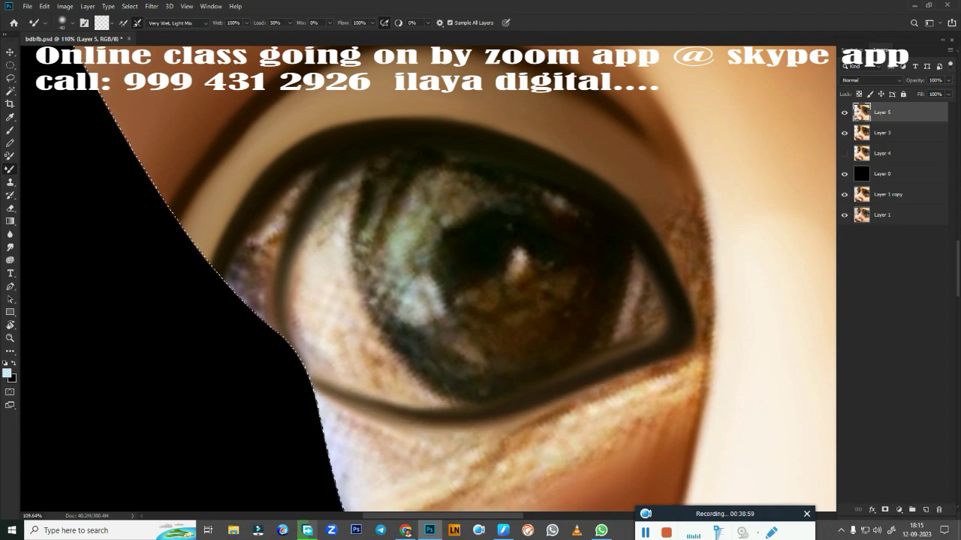
{"action": "left_click_drag", "start_coordinate": [480, 411], "coordinate": [315, 383]}
{"action": "left_click_drag", "start_coordinate": [541, 402], "coordinate": [316, 379]}
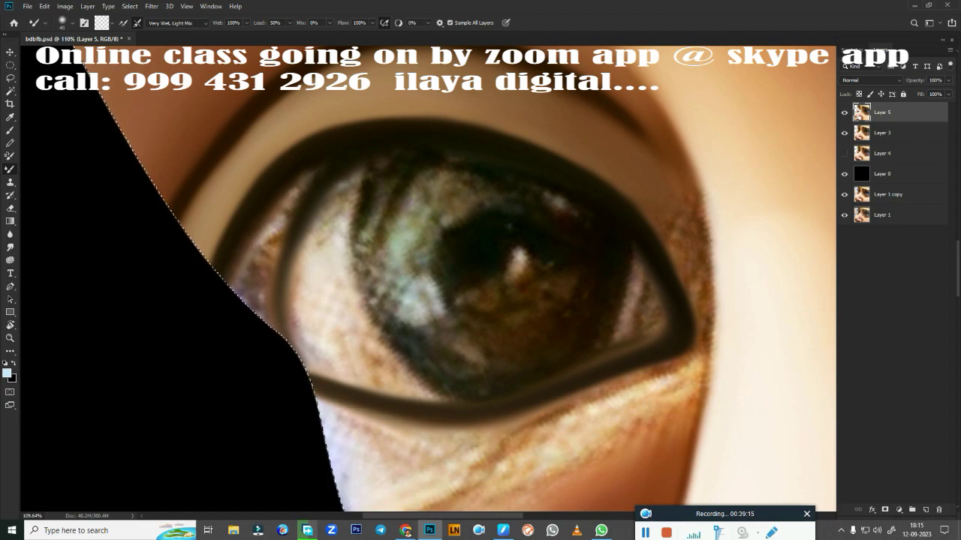
Step: Blend the inner eye corner's lid line and smooth the speckled outer edge of the eye
{"action": "left_click_drag", "start_coordinate": [240, 255], "coordinate": [271, 229]}
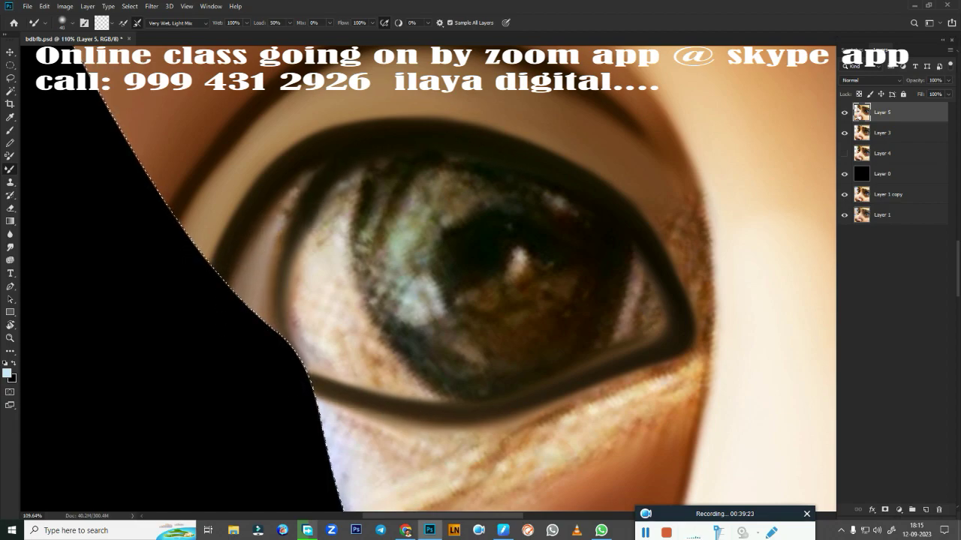
{"action": "left_click_drag", "start_coordinate": [311, 176], "coordinate": [270, 310]}
{"action": "mouse_move", "coordinate": [284, 225]}
{"action": "left_mouse_down"}
{"action": "mouse_move", "coordinate": [301, 173]}
{"action": "mouse_move", "coordinate": [285, 202]}
{"action": "left_mouse_up"}
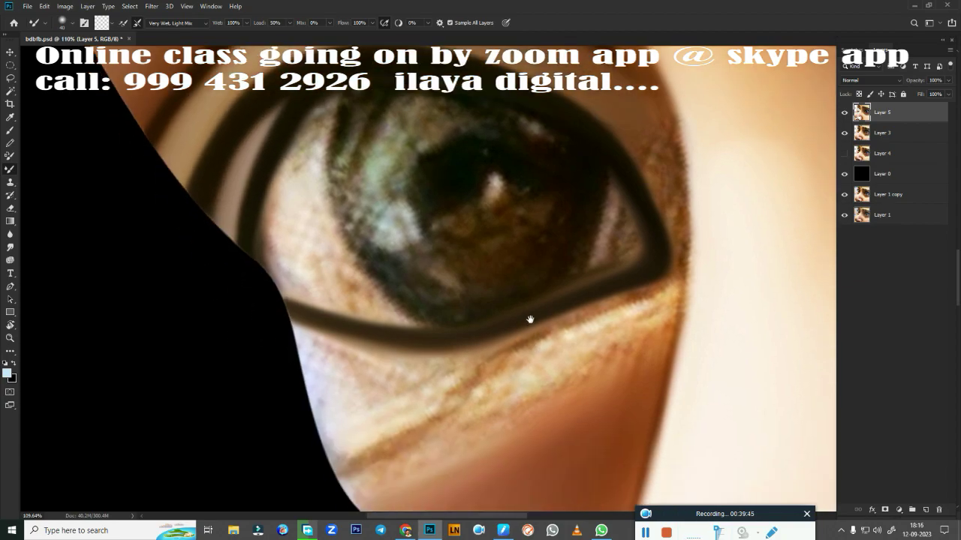
{"action": "left_click_drag", "start_coordinate": [618, 194], "coordinate": [431, 179]}
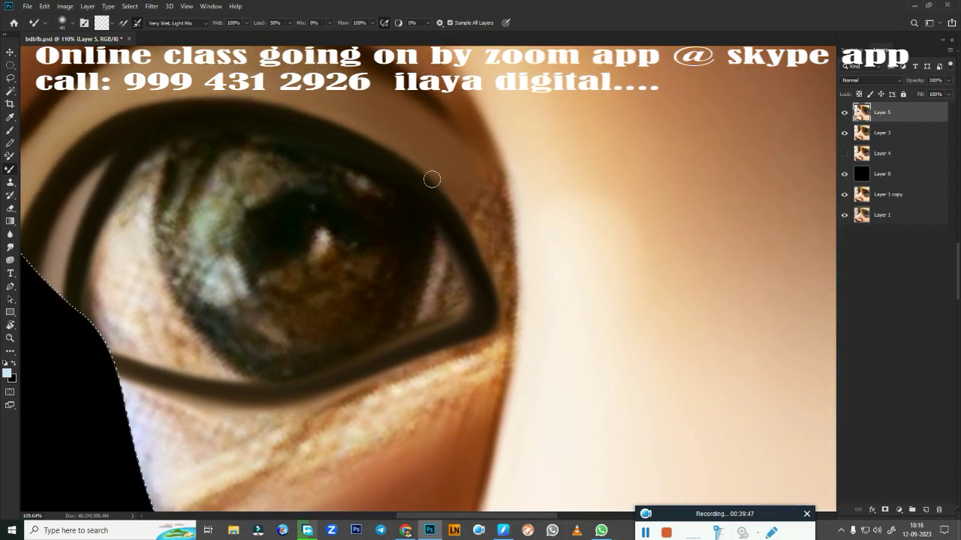
{"action": "mouse_move", "coordinate": [501, 182]}
{"action": "left_mouse_down"}
{"action": "mouse_move", "coordinate": [512, 360]}
{"action": "mouse_move", "coordinate": [500, 411]}
{"action": "left_mouse_up"}
{"action": "mouse_move", "coordinate": [398, 443]}
{"action": "left_mouse_down"}
{"action": "mouse_move", "coordinate": [515, 218]}
{"action": "mouse_move", "coordinate": [534, 150]}
{"action": "left_mouse_up"}
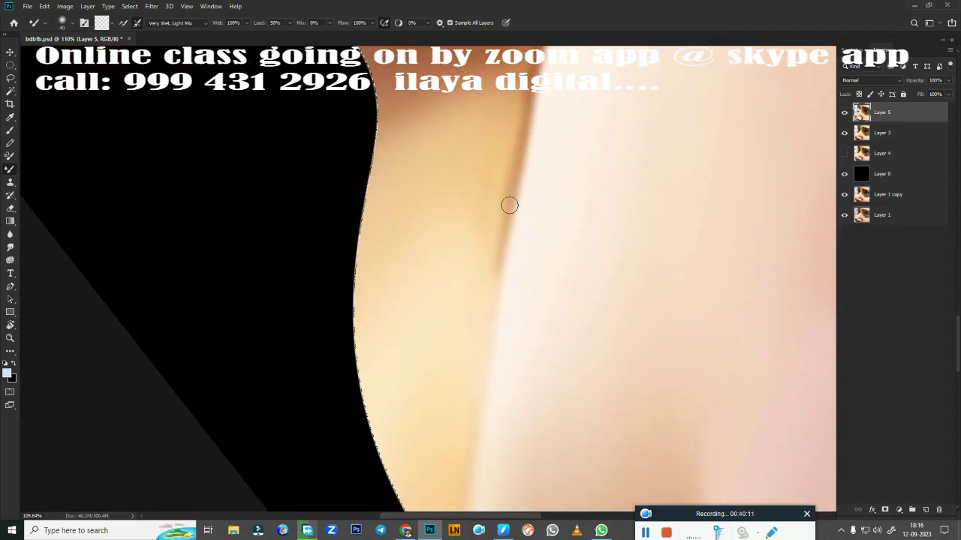
Step: Smudge the cheek-edge shading, its bluish highlight and the area under the lash line
{"action": "left_click_drag", "start_coordinate": [508, 203], "coordinate": [498, 148]}
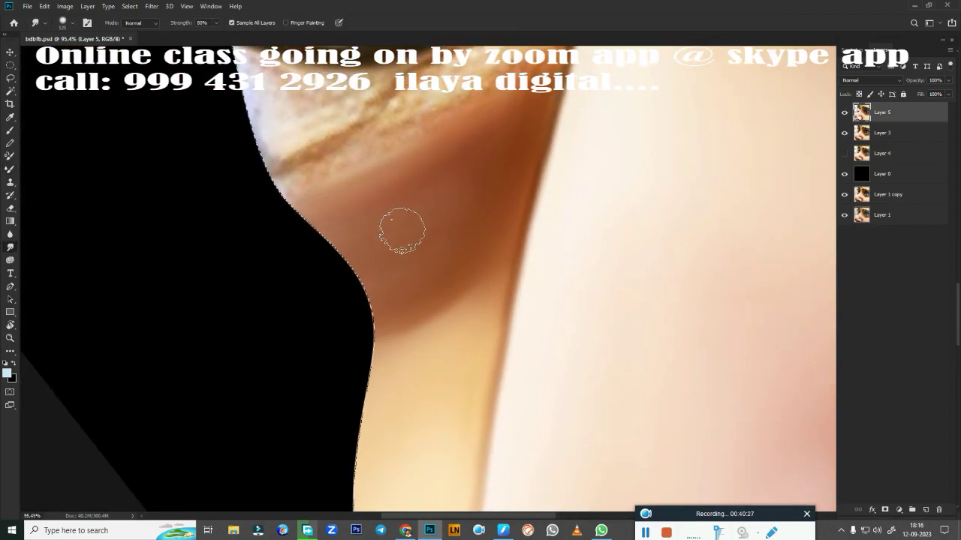
{"action": "mouse_move", "coordinate": [330, 161]}
{"action": "left_mouse_down"}
{"action": "mouse_move", "coordinate": [230, 131]}
{"action": "mouse_move", "coordinate": [363, 293]}
{"action": "left_mouse_up"}
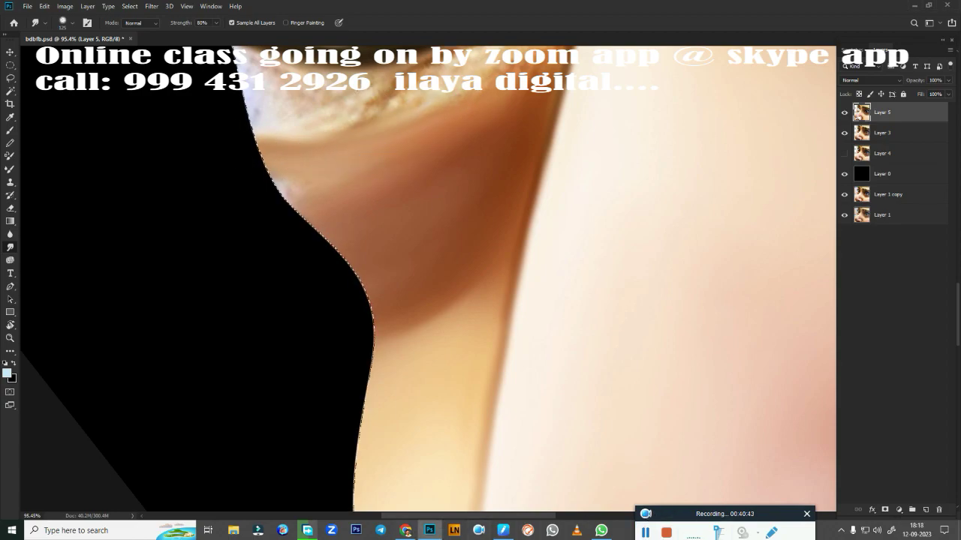
{"action": "mouse_move", "coordinate": [380, 165]}
{"action": "left_mouse_down"}
{"action": "mouse_move", "coordinate": [325, 184]}
{"action": "mouse_move", "coordinate": [263, 127]}
{"action": "left_mouse_up"}
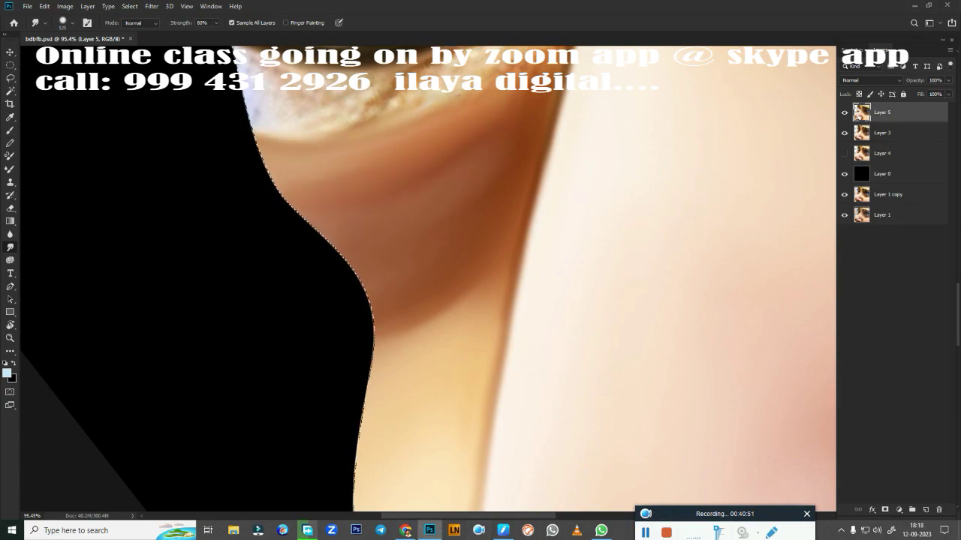
{"action": "scroll", "coordinate": [450, 285], "scroll_direction": "up", "scroll_amount": 3}
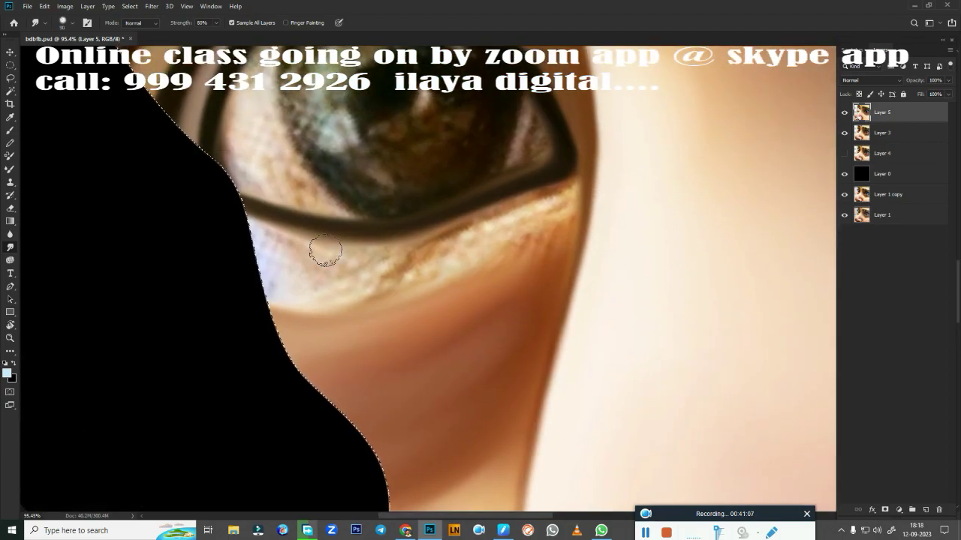
{"action": "mouse_move", "coordinate": [325, 252]}
{"action": "left_mouse_down"}
{"action": "mouse_move", "coordinate": [275, 250]}
{"action": "mouse_move", "coordinate": [358, 221]}
{"action": "left_mouse_up"}
{"action": "key", "text": "ctrl+d"}
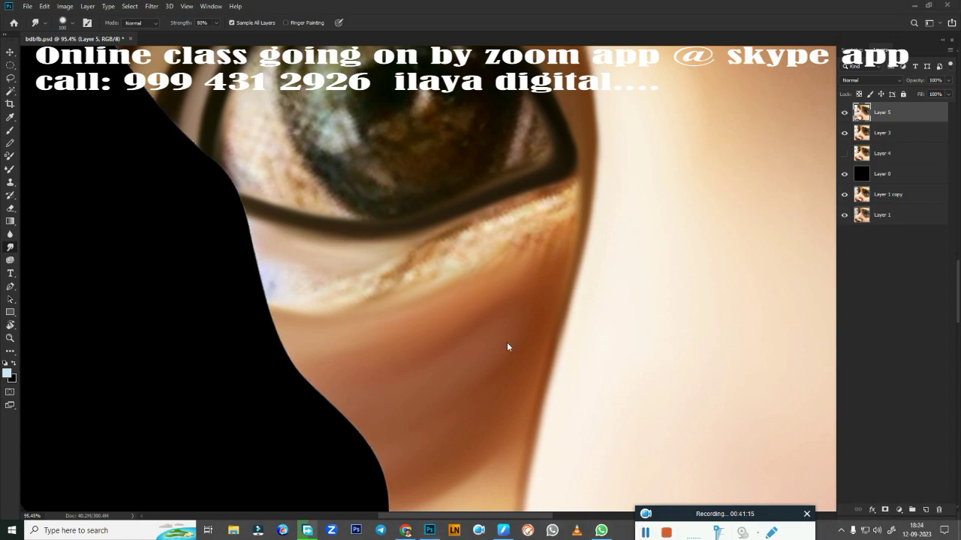
{"action": "scroll", "coordinate": [539, 331], "scroll_direction": "up", "scroll_amount": 2}
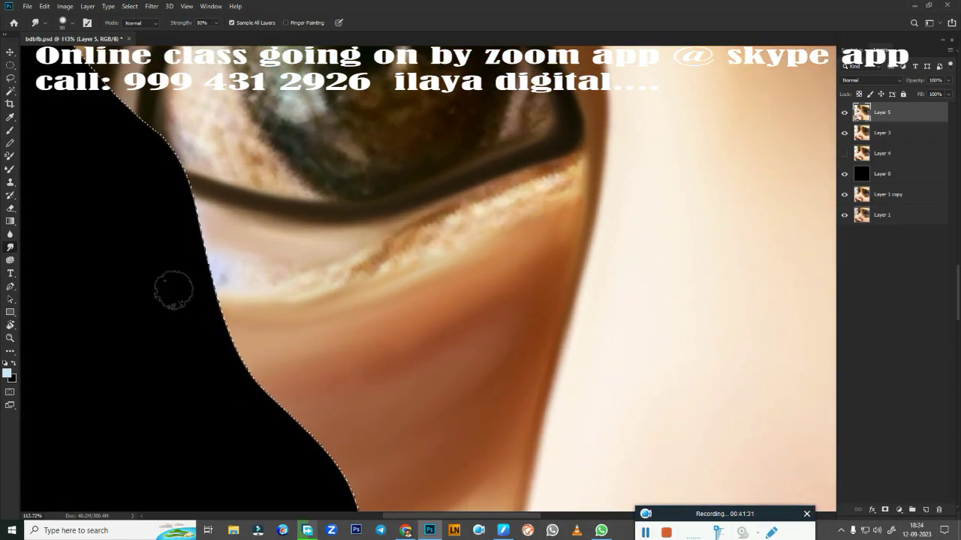
{"action": "mouse_move", "coordinate": [172, 285]}
{"action": "left_mouse_down"}
{"action": "mouse_move", "coordinate": [230, 236]}
{"action": "mouse_move", "coordinate": [457, 214]}
{"action": "mouse_move", "coordinate": [533, 180]}
{"action": "left_mouse_up"}
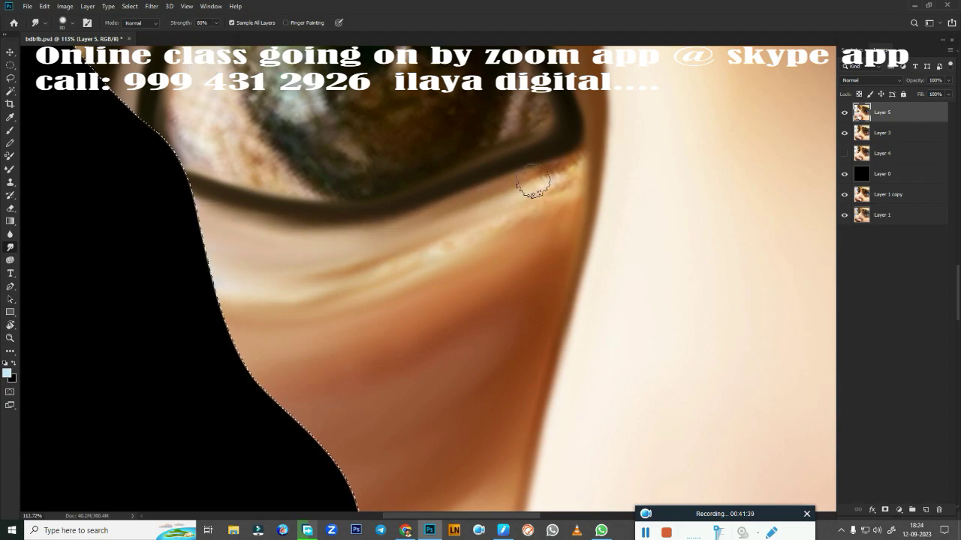
Step: Blend the under-eye crease and cheek highlight band with the Mixer Brush
{"action": "key", "text": "b"}
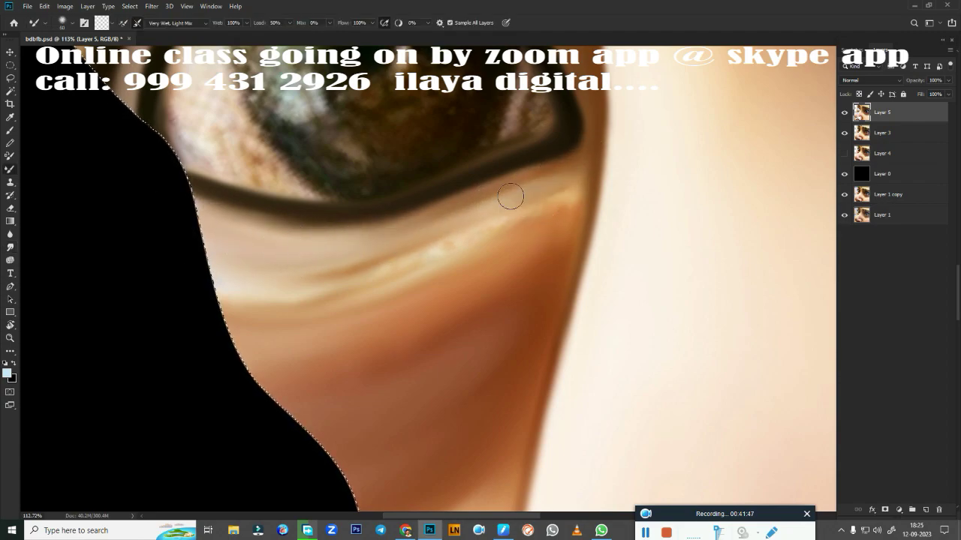
{"action": "left_click_drag", "start_coordinate": [525, 225], "coordinate": [248, 263]}
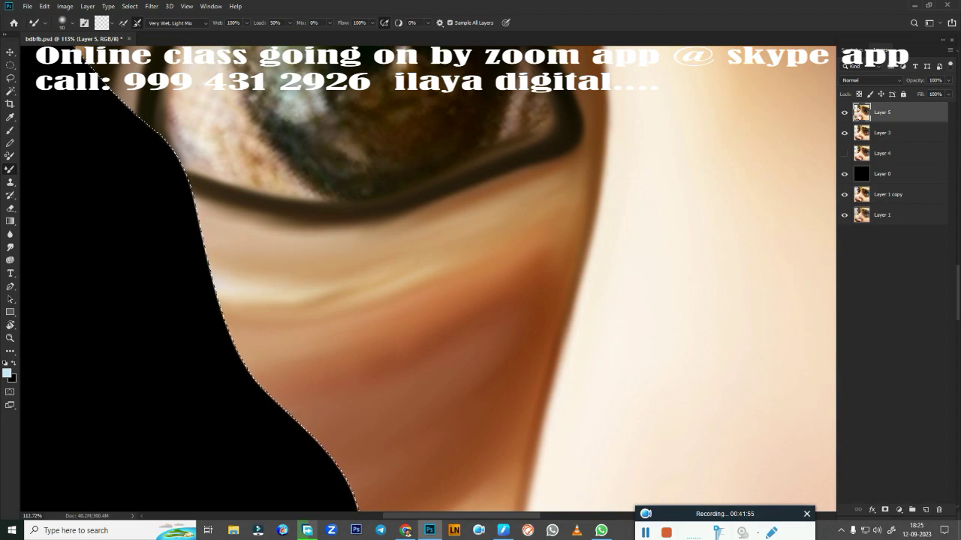
{"action": "left_click_drag", "start_coordinate": [564, 215], "coordinate": [254, 252]}
{"action": "left_click_drag", "start_coordinate": [563, 166], "coordinate": [232, 218]}
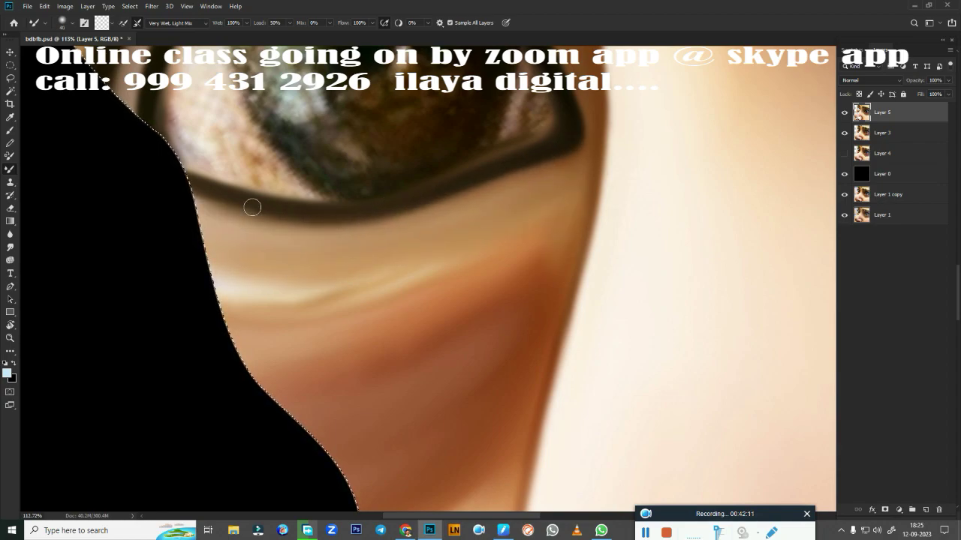
{"action": "mouse_move", "coordinate": [306, 289]}
{"action": "left_mouse_down"}
{"action": "mouse_move", "coordinate": [357, 283]}
{"action": "mouse_move", "coordinate": [278, 296]}
{"action": "left_mouse_up"}
{"action": "left_click_drag", "start_coordinate": [345, 360], "coordinate": [247, 338]}
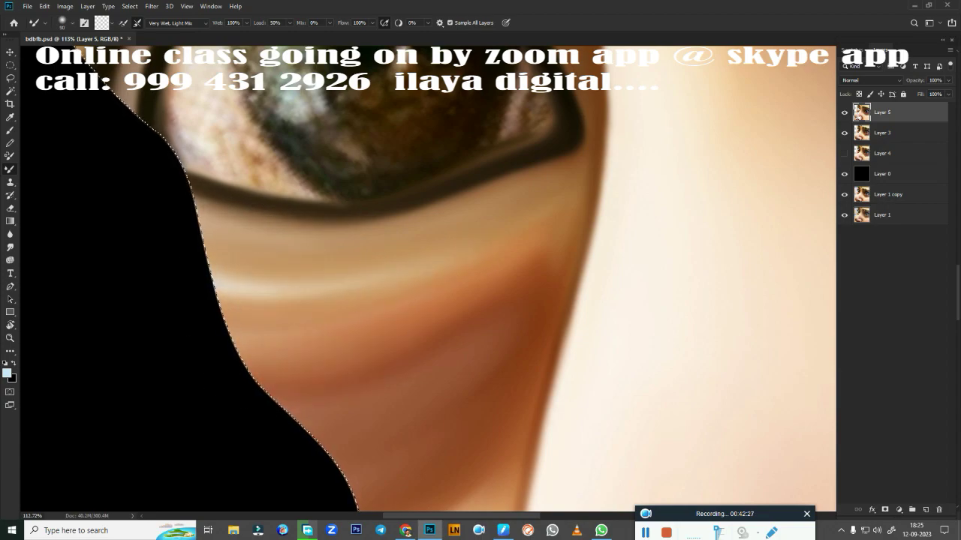
{"action": "key", "text": "r"}
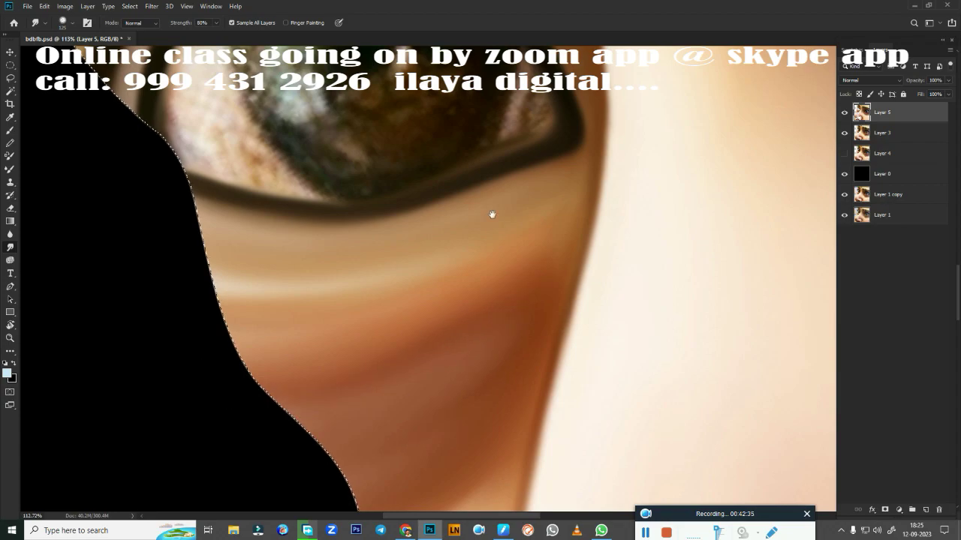
{"action": "left_click_drag", "start_coordinate": [491, 214], "coordinate": [408, 375]}
Step: Select a circle around the iris and smudge the pupil's darkness across it into a solid disc
{"action": "key", "text": "m"}
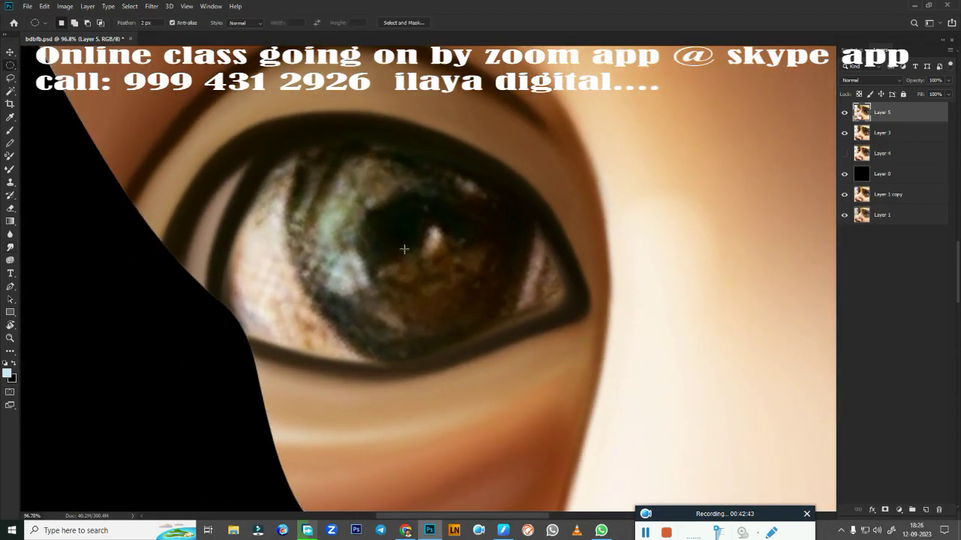
{"action": "left_click_drag", "start_coordinate": [285, 78], "coordinate": [581, 370]}
{"action": "key", "text": "r"}
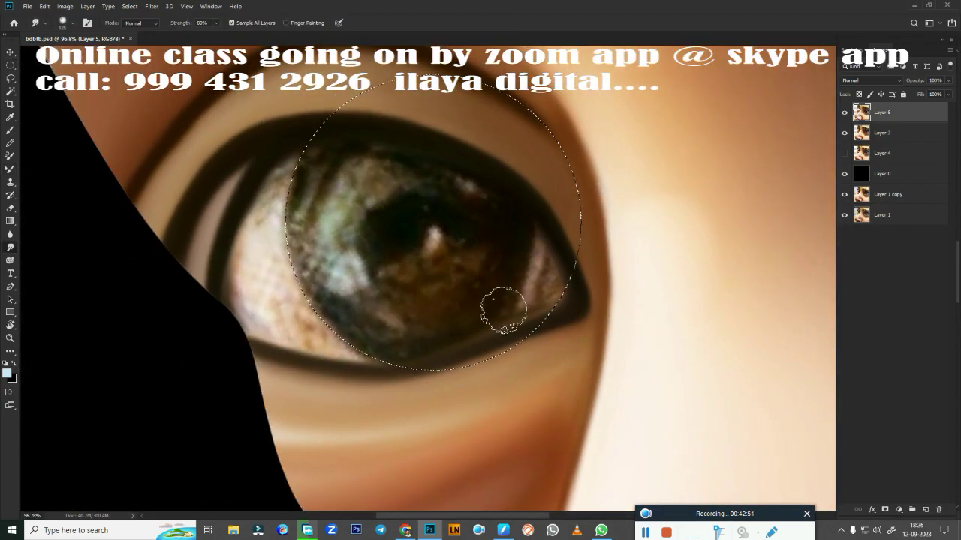
{"action": "mouse_move", "coordinate": [503, 310]}
{"action": "left_mouse_down"}
{"action": "mouse_move", "coordinate": [307, 187]}
{"action": "mouse_move", "coordinate": [433, 165]}
{"action": "mouse_move", "coordinate": [405, 202]}
{"action": "mouse_move", "coordinate": [375, 151]}
{"action": "mouse_move", "coordinate": [343, 145]}
{"action": "mouse_move", "coordinate": [412, 311]}
{"action": "mouse_move", "coordinate": [429, 317]}
{"action": "mouse_move", "coordinate": [417, 341]}
{"action": "left_mouse_up"}
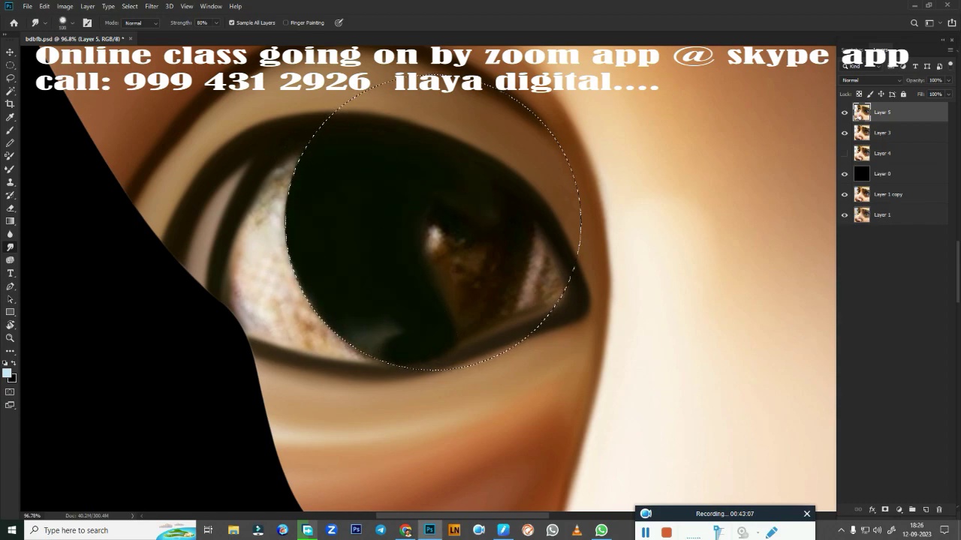
{"action": "mouse_move", "coordinate": [352, 330]}
{"action": "left_mouse_down"}
{"action": "mouse_move", "coordinate": [410, 339]}
{"action": "mouse_move", "coordinate": [548, 300]}
{"action": "mouse_move", "coordinate": [551, 285]}
{"action": "mouse_move", "coordinate": [488, 210]}
{"action": "mouse_move", "coordinate": [450, 292]}
{"action": "mouse_move", "coordinate": [482, 300]}
{"action": "mouse_move", "coordinate": [421, 330]}
{"action": "left_mouse_up"}
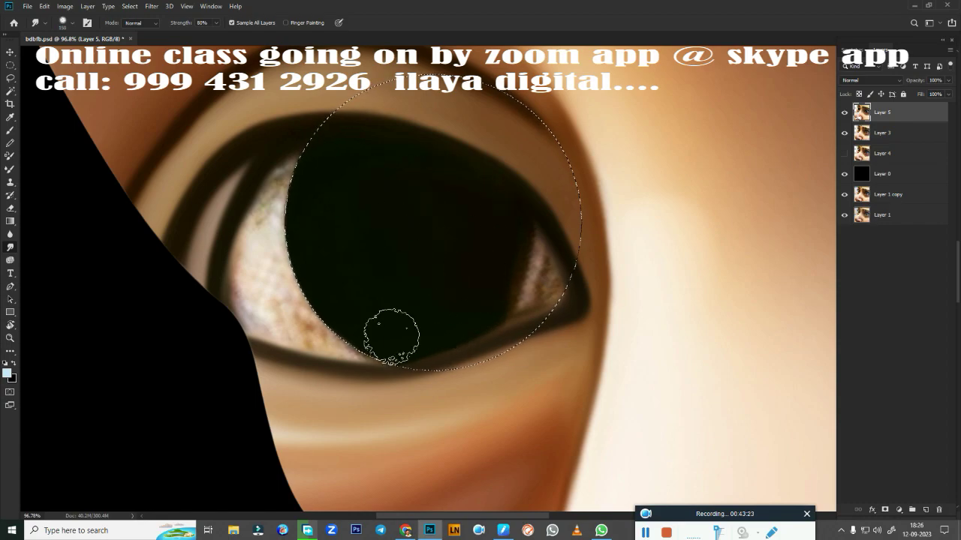
Step: Sample soft blue from the right eye's white as the Mixer Brush colour
{"action": "key", "text": "ctrl+minus"}
{"action": "key", "text": "ctrl+minus"}
{"action": "key", "text": "ctrl+minus"}
{"action": "key", "text": "b"}
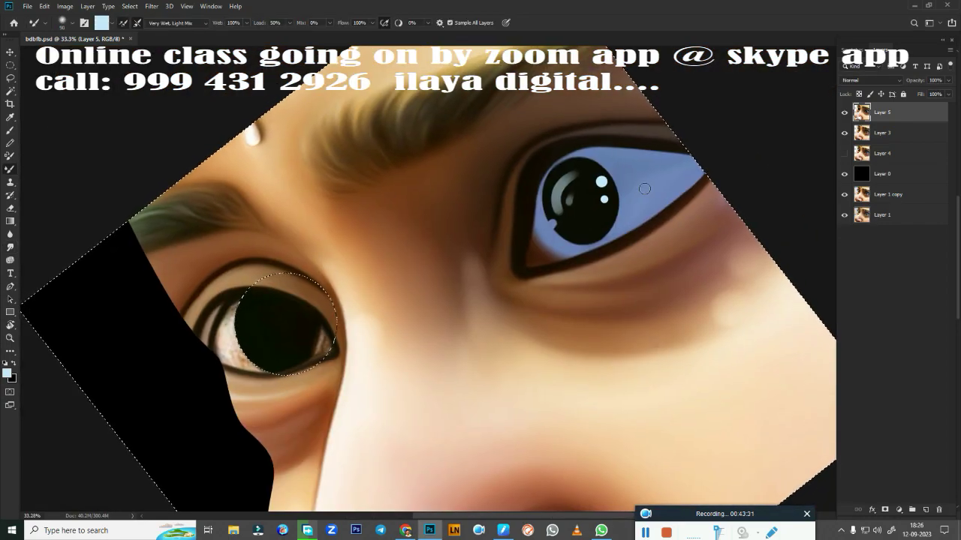
{"action": "left_click", "coordinate": [102, 23]}
{"action": "left_click", "coordinate": [644, 180]}
{"action": "left_click", "coordinate": [898, 247]}
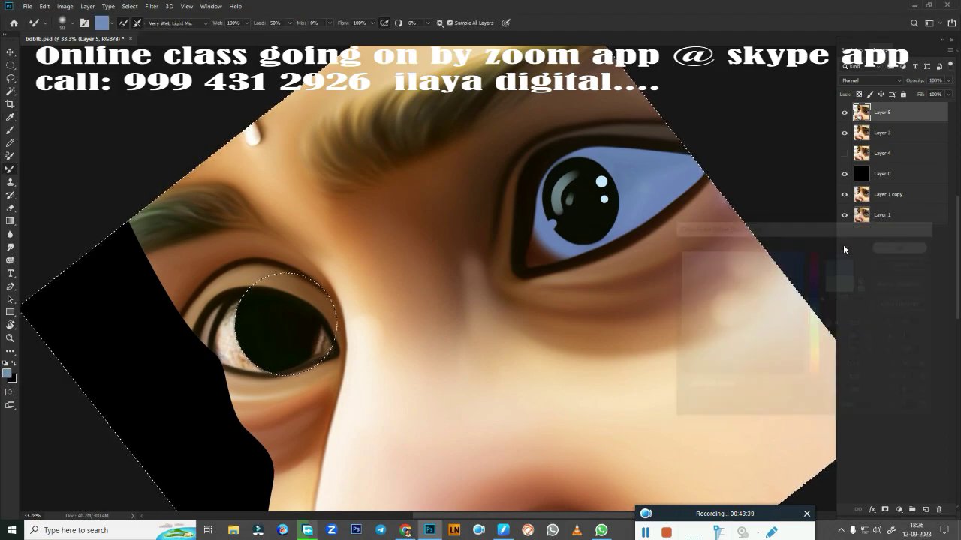
Step: Paint and blend blue around the pupil's edge and lower rim
{"action": "scroll", "coordinate": [226, 333], "scroll_direction": "up", "scroll_amount": 5}
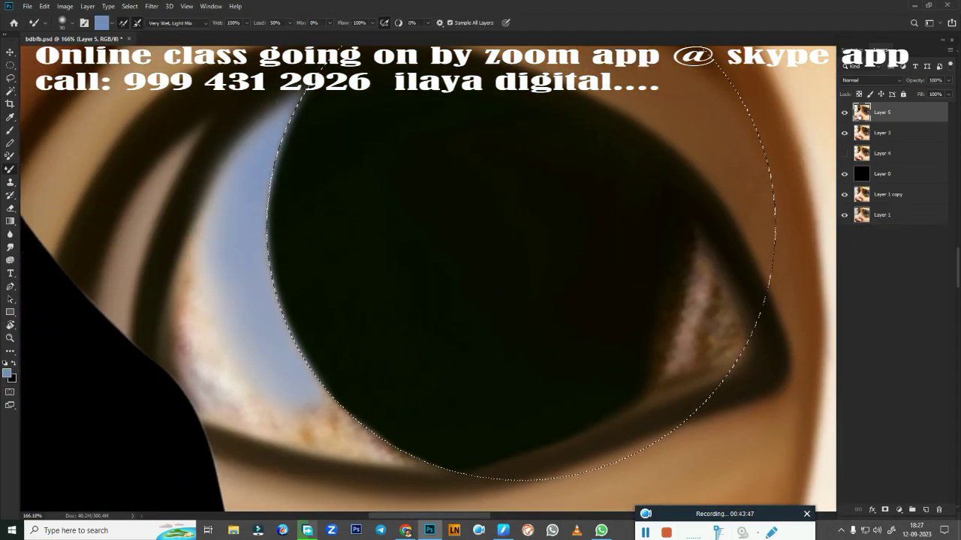
{"action": "left_click_drag", "start_coordinate": [355, 354], "coordinate": [446, 233]}
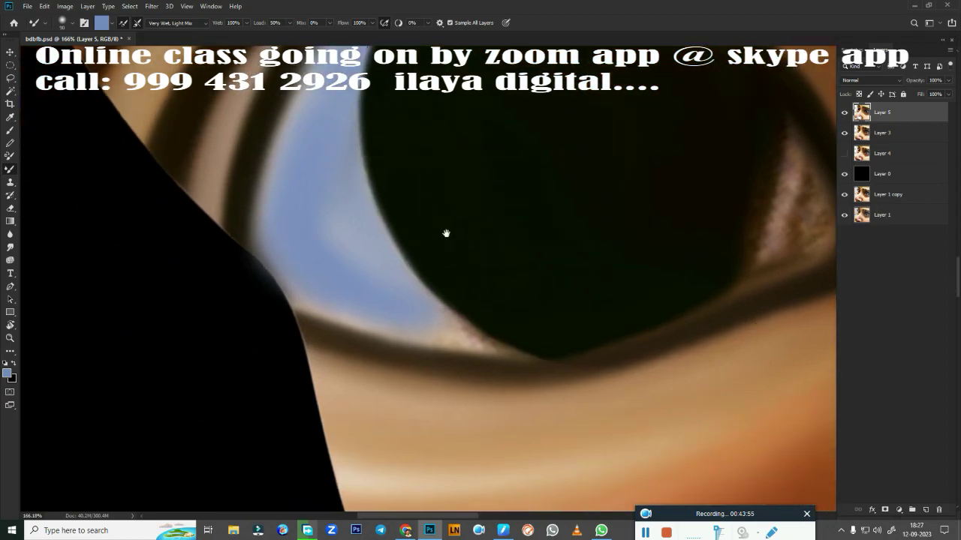
{"action": "mouse_move", "coordinate": [376, 220]}
{"action": "left_mouse_down"}
{"action": "mouse_move", "coordinate": [358, 307]}
{"action": "mouse_move", "coordinate": [371, 321]}
{"action": "mouse_move", "coordinate": [337, 229]}
{"action": "mouse_move", "coordinate": [318, 107]}
{"action": "mouse_move", "coordinate": [262, 207]}
{"action": "mouse_move", "coordinate": [320, 214]}
{"action": "mouse_move", "coordinate": [242, 371]}
{"action": "left_mouse_up"}
{"action": "key", "text": "ctrl+d"}
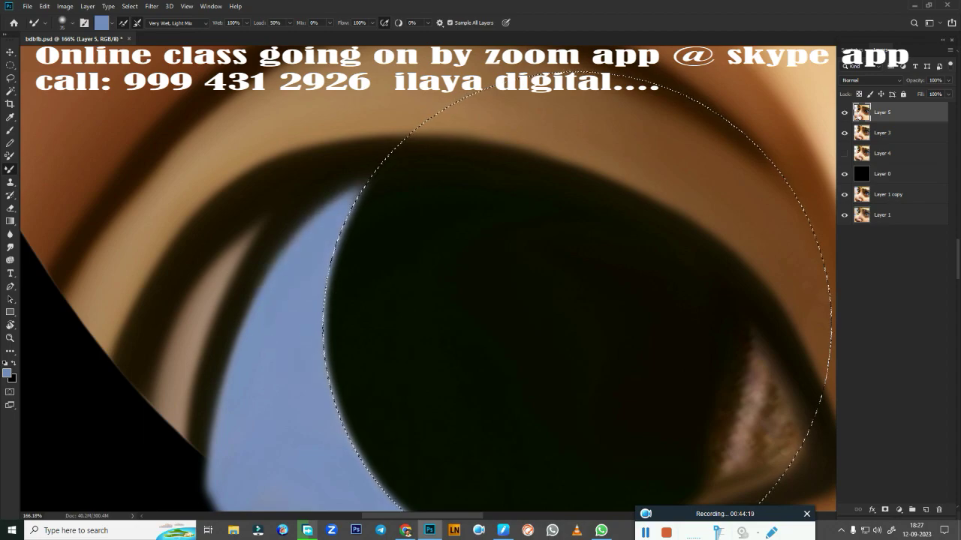
{"action": "left_click_drag", "start_coordinate": [315, 200], "coordinate": [253, 280]}
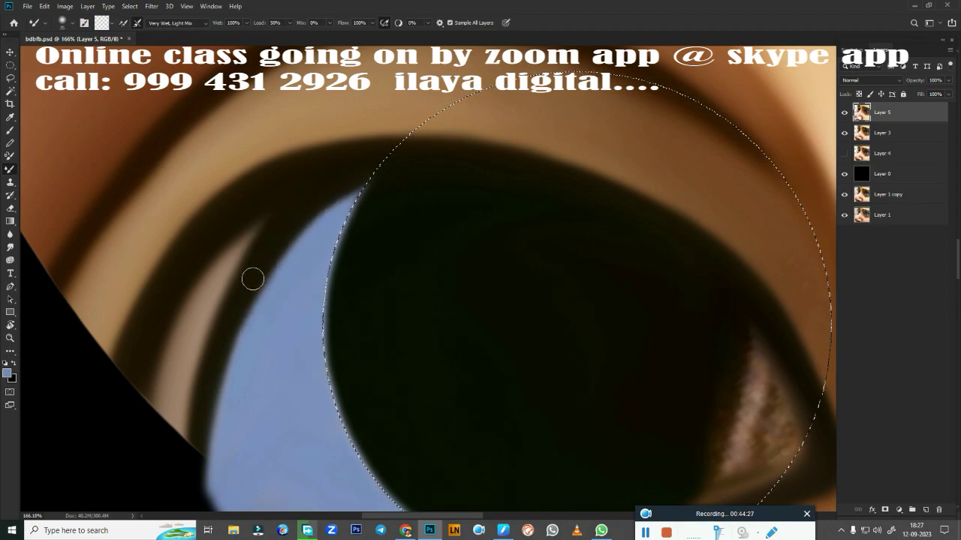
{"action": "left_click_drag", "start_coordinate": [319, 508], "coordinate": [265, 328]}
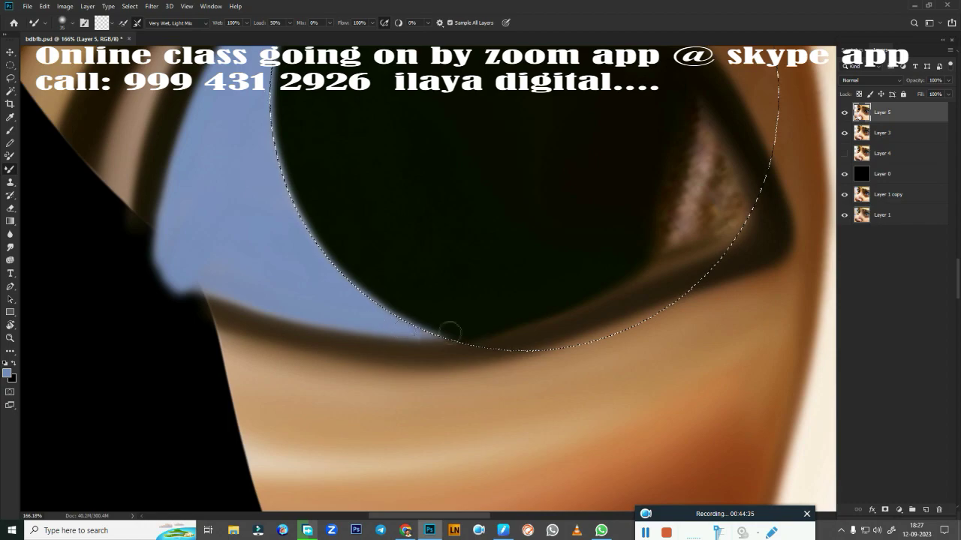
{"action": "key", "text": "ctrl+0"}
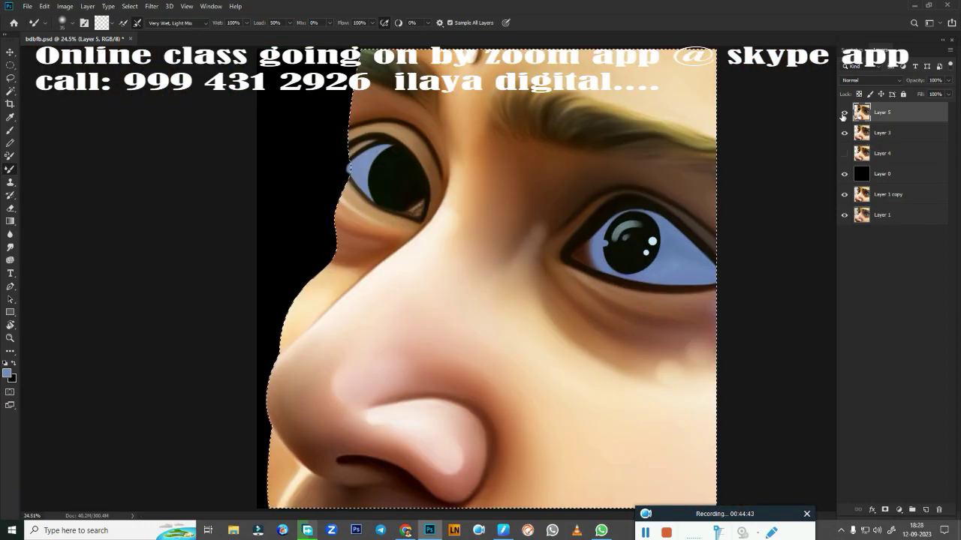
{"action": "scroll", "coordinate": [483, 295], "scroll_direction": "up", "scroll_amount": 5}
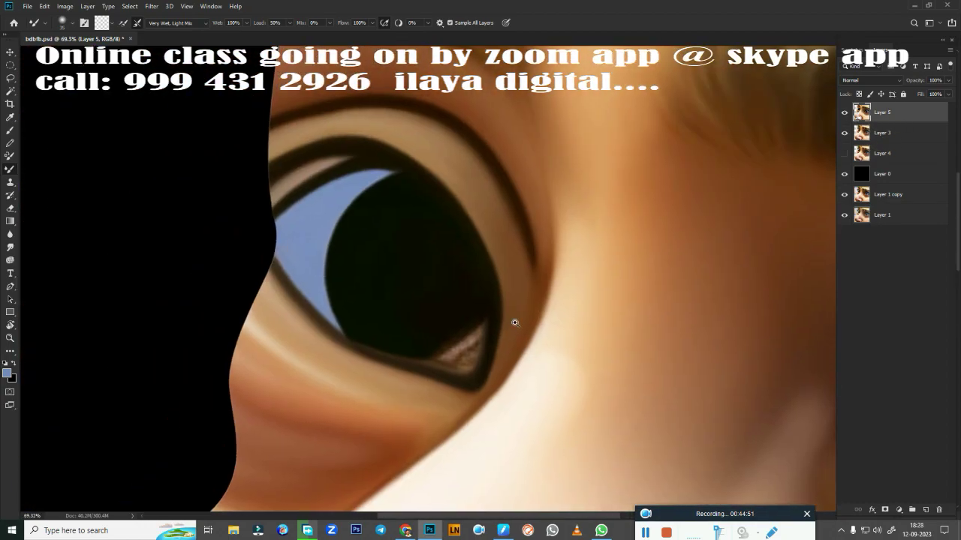
Step: Hide the painted layer, move the circular selection over the photo pupil, and show the layer again
{"action": "key", "text": "r"}
{"action": "left_click_drag", "start_coordinate": [525, 354], "coordinate": [411, 406]}
{"action": "key", "text": "Escape"}
{"action": "key", "text": "m"}
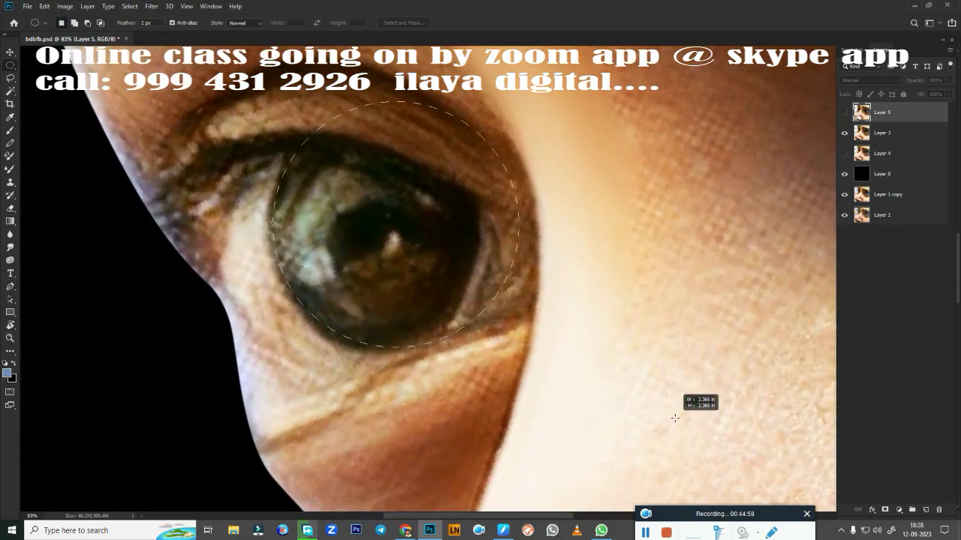
{"action": "left_click_drag", "start_coordinate": [449, 279], "coordinate": [386, 286]}
{"action": "left_click", "coordinate": [844, 112]}
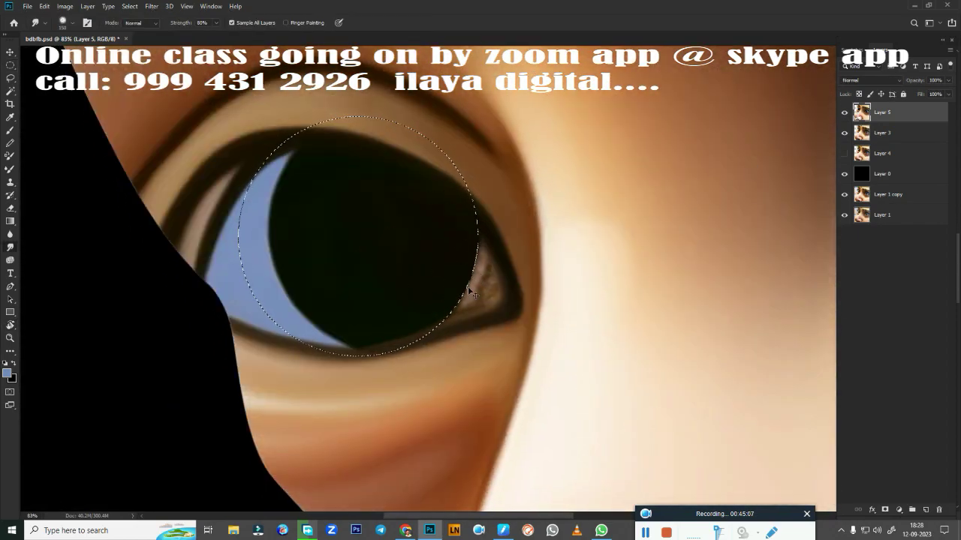
Step: Sample dark brown from the eye corner, darken the corner patch, and clear the selection
{"action": "key", "text": "b"}
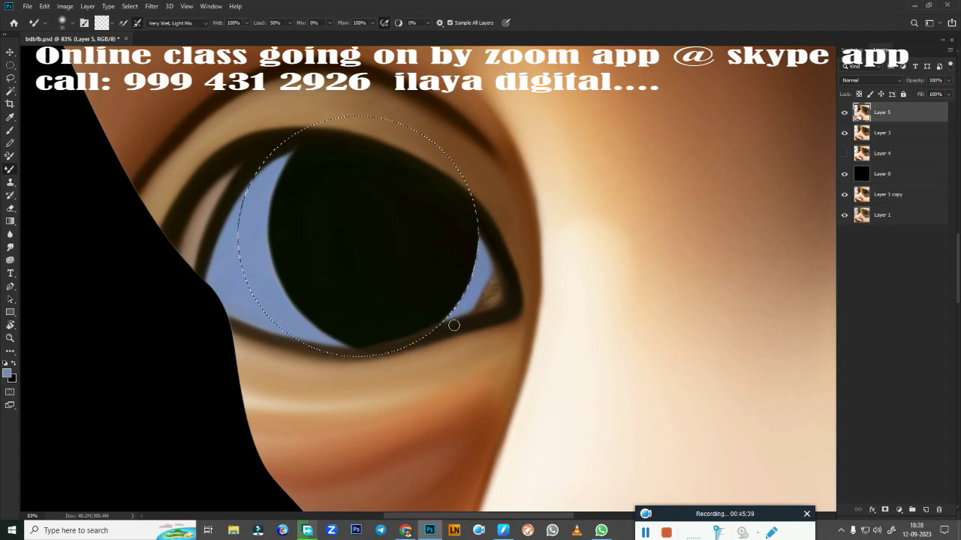
{"action": "scroll", "coordinate": [625, 289], "scroll_direction": "down", "scroll_amount": 2}
{"action": "scroll", "coordinate": [379, 300], "scroll_direction": "up", "scroll_amount": 4}
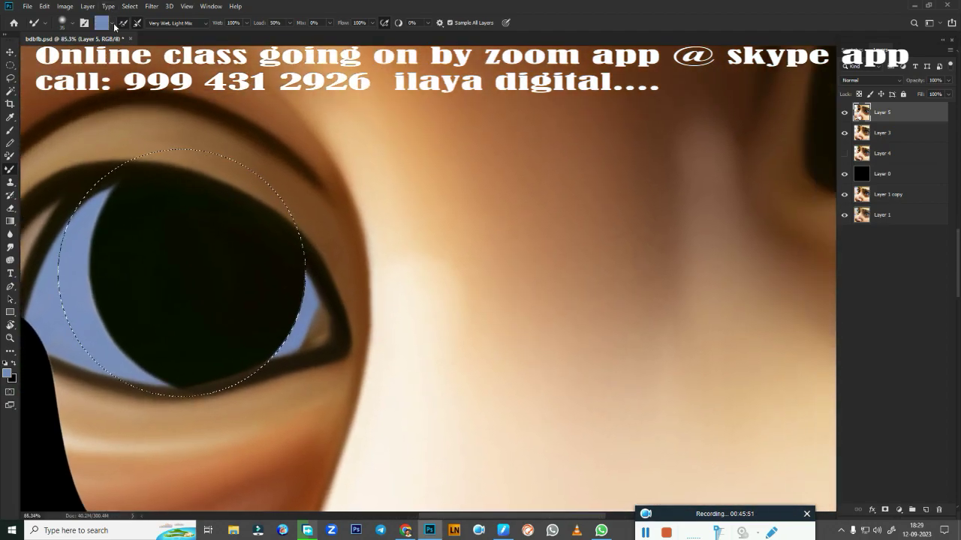
{"action": "left_click", "coordinate": [7, 373]}
{"action": "left_click", "coordinate": [562, 198]}
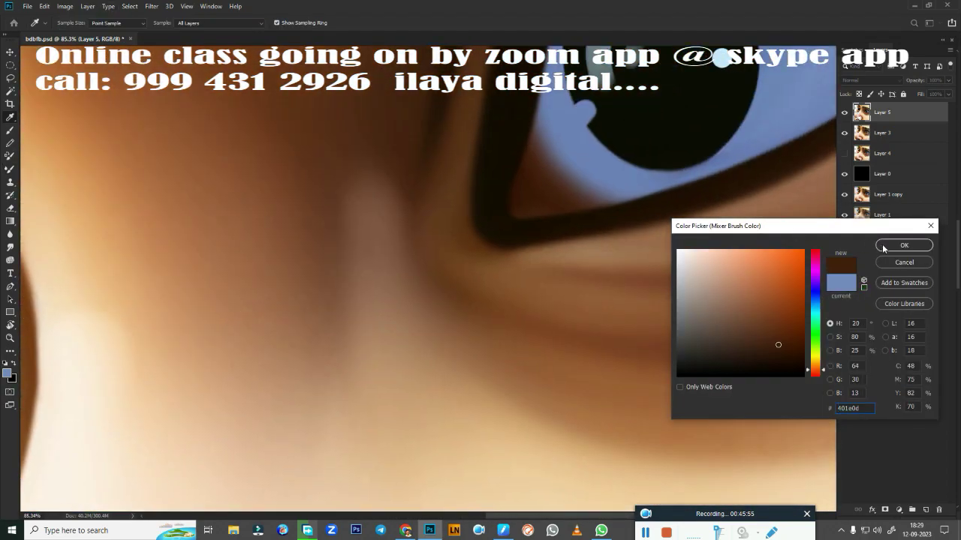
{"action": "left_click", "coordinate": [884, 249]}
{"action": "scroll", "coordinate": [501, 286], "scroll_direction": "up", "scroll_amount": 2}
{"action": "mouse_move", "coordinate": [493, 279]}
{"action": "left_mouse_down"}
{"action": "mouse_move", "coordinate": [510, 332]}
{"action": "mouse_move", "coordinate": [443, 345]}
{"action": "left_mouse_up"}
{"action": "scroll", "coordinate": [497, 334], "scroll_direction": "down", "scroll_amount": 3}
{"action": "key", "text": "ctrl+d"}
{"action": "key", "text": "p"}
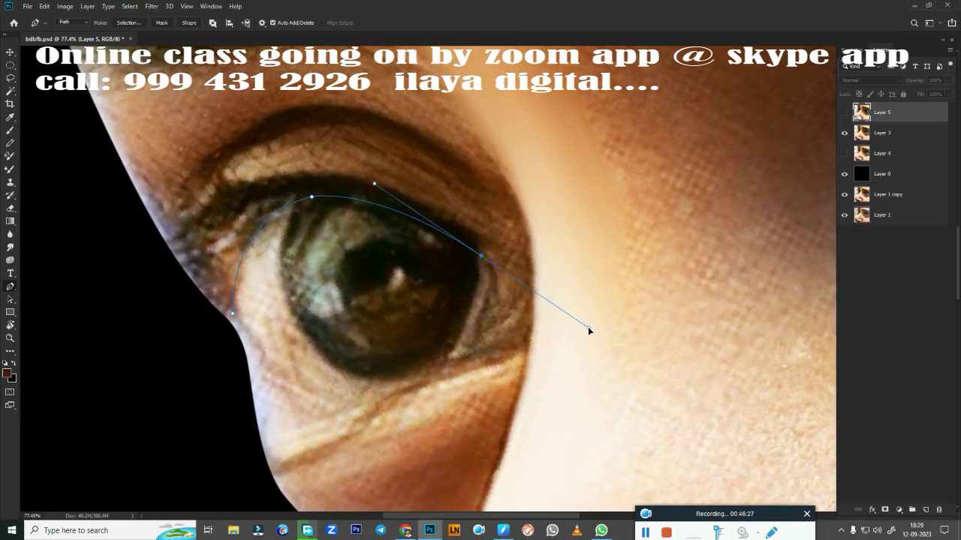
Step: Close the pen path around the left eye's lids and turn it into a selection
{"action": "left_click_drag", "start_coordinate": [475, 360], "coordinate": [449, 375]}
{"action": "left_click_drag", "start_coordinate": [320, 365], "coordinate": [210, 336]}
{"action": "left_click_drag", "start_coordinate": [232, 314], "coordinate": [248, 353]}
{"action": "right_click", "coordinate": [330, 300]}
{"action": "left_click", "coordinate": [349, 316]}
{"action": "key", "text": "Return"}
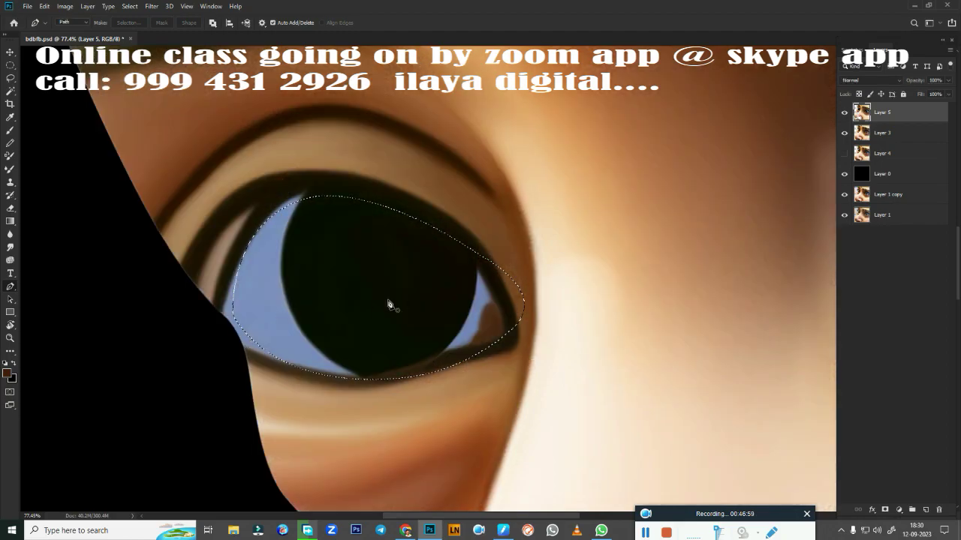
Step: Smudge the brown corner tone over the blue eye white into the eye corner
{"action": "scroll", "coordinate": [357, 280], "scroll_direction": "down", "scroll_amount": 2}
{"action": "scroll", "coordinate": [520, 360], "scroll_direction": "down", "scroll_amount": 1}
{"action": "scroll", "coordinate": [570, 315], "scroll_direction": "down", "scroll_amount": 1}
{"action": "scroll", "coordinate": [670, 245], "scroll_direction": "down", "scroll_amount": 2}
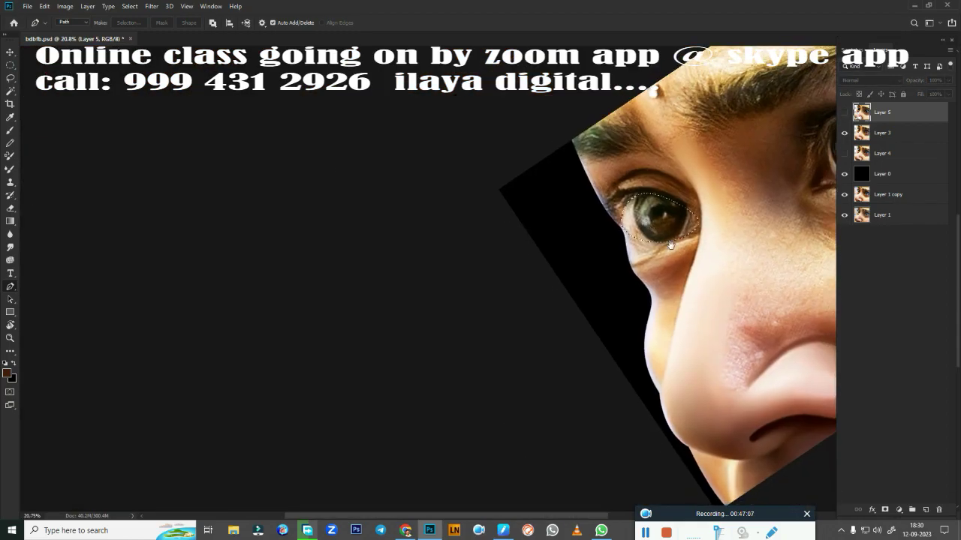
{"action": "scroll", "coordinate": [670, 245], "scroll_direction": "up", "scroll_amount": 5}
{"action": "scroll", "coordinate": [547, 253], "scroll_direction": "up", "scroll_amount": 5}
{"action": "key", "text": "r"}
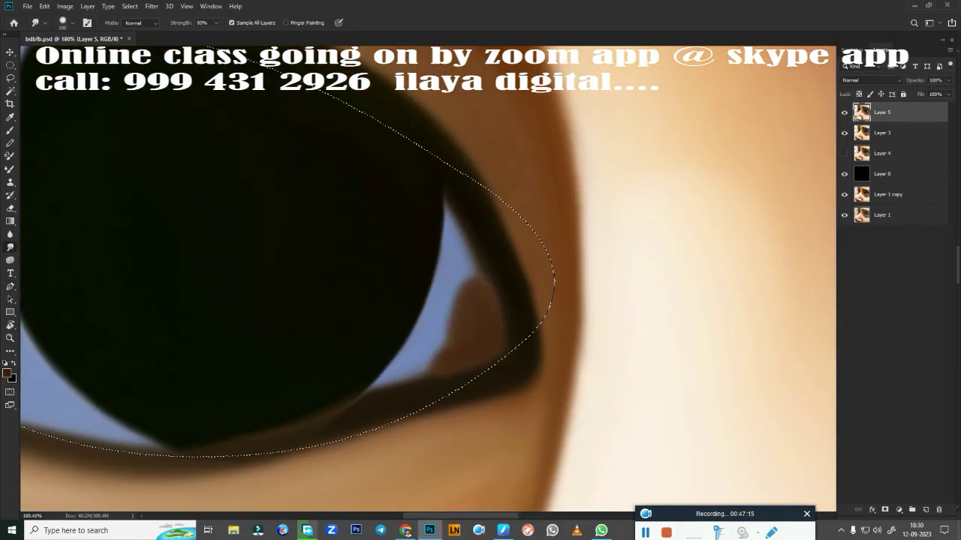
{"action": "mouse_move", "coordinate": [518, 330]}
{"action": "left_mouse_down"}
{"action": "mouse_move", "coordinate": [525, 290]}
{"action": "mouse_move", "coordinate": [488, 226]}
{"action": "mouse_move", "coordinate": [473, 285]}
{"action": "left_mouse_up"}
{"action": "mouse_move", "coordinate": [473, 240]}
{"action": "left_mouse_down"}
{"action": "mouse_move", "coordinate": [465, 319]}
{"action": "mouse_move", "coordinate": [398, 406]}
{"action": "mouse_move", "coordinate": [337, 443]}
{"action": "mouse_move", "coordinate": [388, 443]}
{"action": "left_mouse_up"}
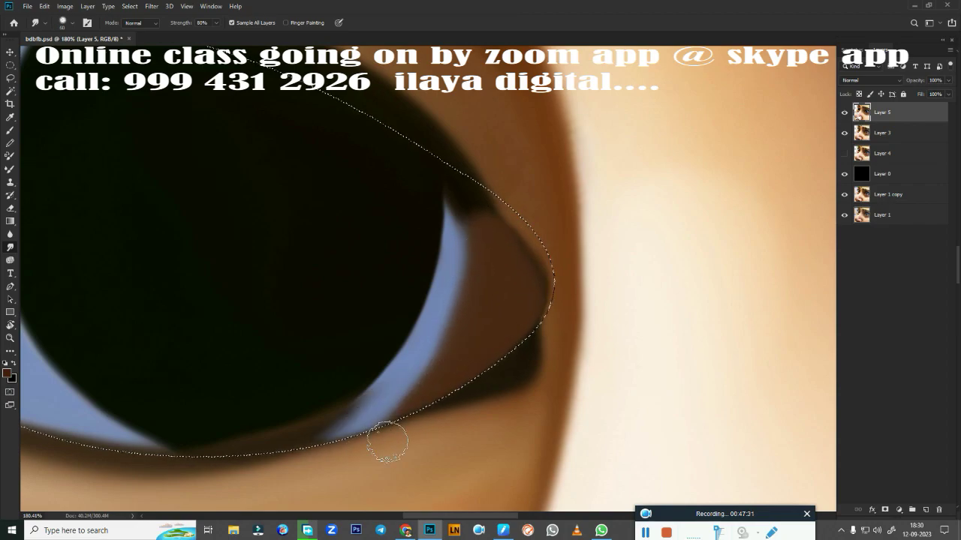
{"action": "scroll", "coordinate": [592, 290], "scroll_direction": "down", "scroll_amount": 3}
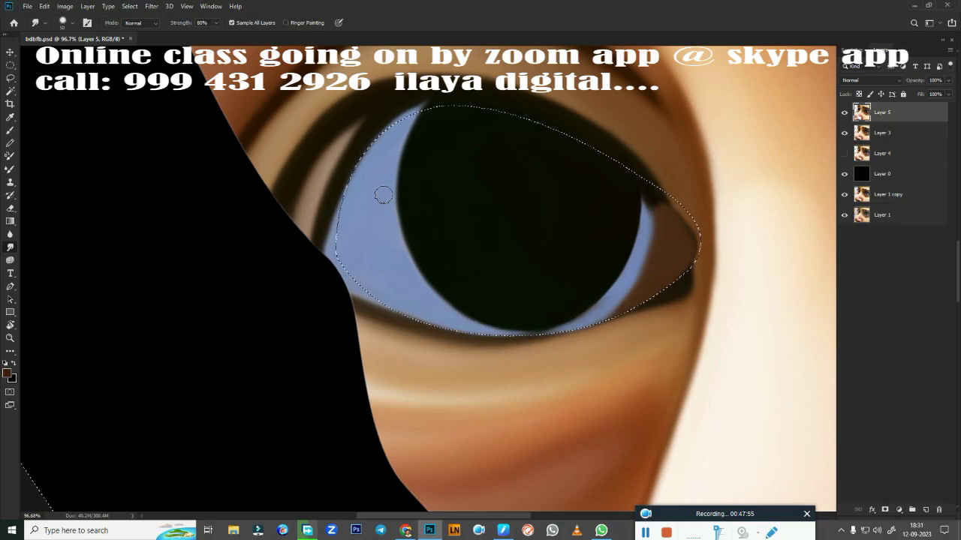
Step: With the Mixer Brush, darken the eyelid band and soften the lid edges and outer corner
{"action": "key", "text": "b"}
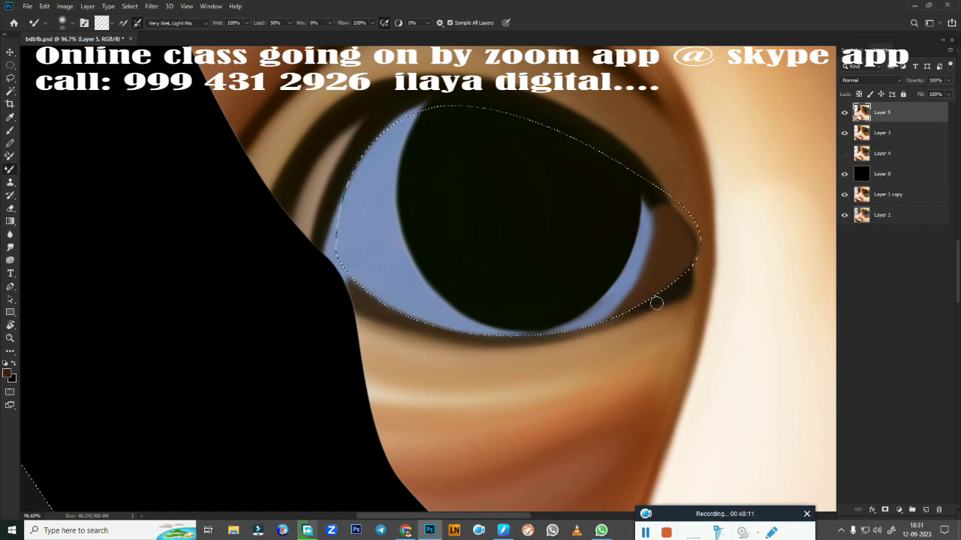
{"action": "left_click_drag", "start_coordinate": [679, 289], "coordinate": [701, 250]}
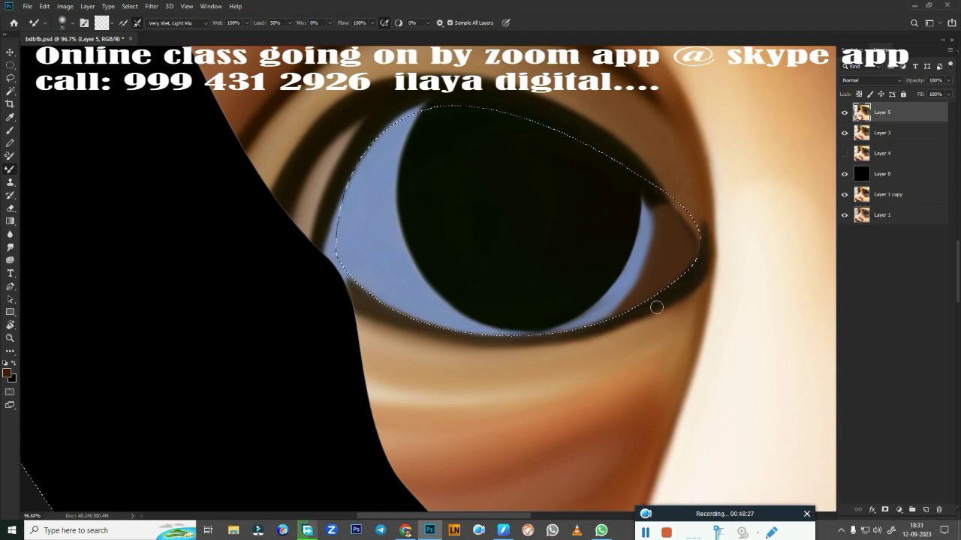
{"action": "left_click_drag", "start_coordinate": [656, 307], "coordinate": [479, 345]}
{"action": "mouse_move", "coordinate": [697, 234]}
{"action": "left_mouse_down"}
{"action": "mouse_move", "coordinate": [682, 193]}
{"action": "mouse_move", "coordinate": [646, 162]}
{"action": "left_mouse_up"}
{"action": "left_click_drag", "start_coordinate": [677, 196], "coordinate": [708, 240]}
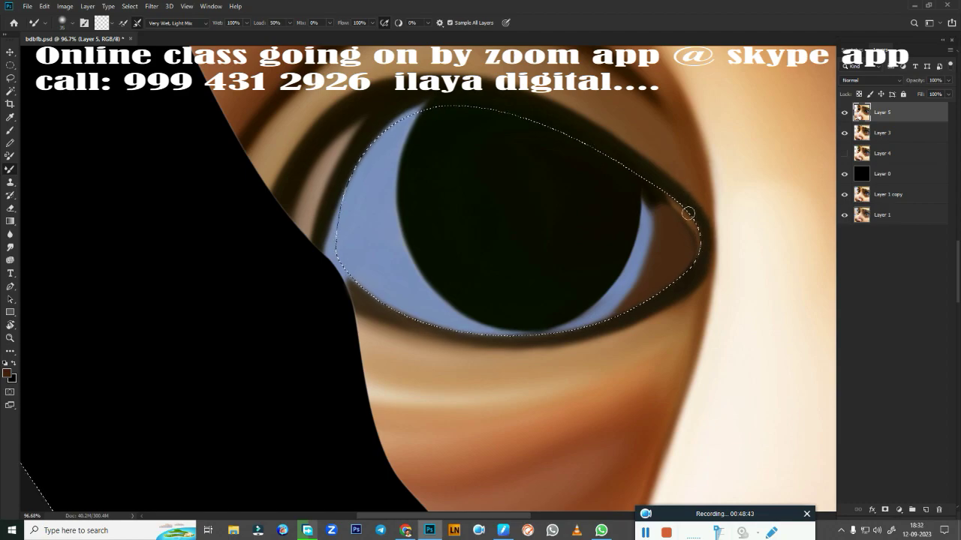
{"action": "left_click_drag", "start_coordinate": [679, 204], "coordinate": [704, 280]}
{"action": "mouse_move", "coordinate": [390, 128]}
{"action": "left_mouse_down"}
{"action": "mouse_move", "coordinate": [336, 259]}
{"action": "mouse_move", "coordinate": [373, 150]}
{"action": "left_mouse_up"}
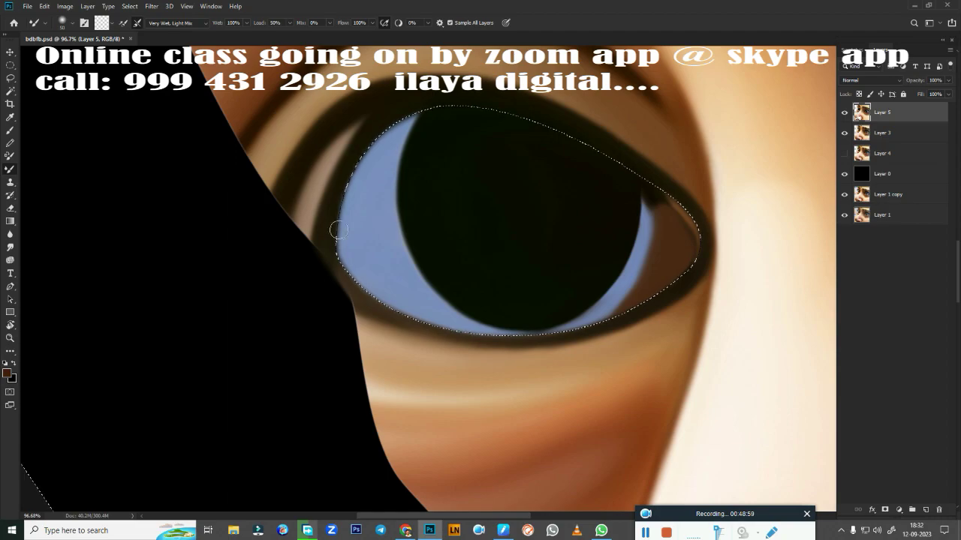
{"action": "left_click_drag", "start_coordinate": [360, 315], "coordinate": [560, 340]}
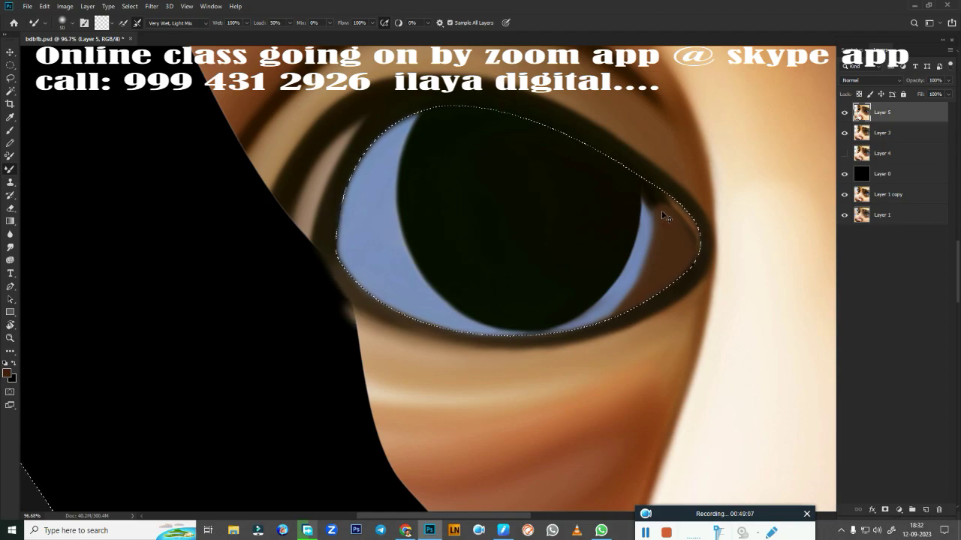
{"action": "left_click_drag", "start_coordinate": [661, 211], "coordinate": [679, 228]}
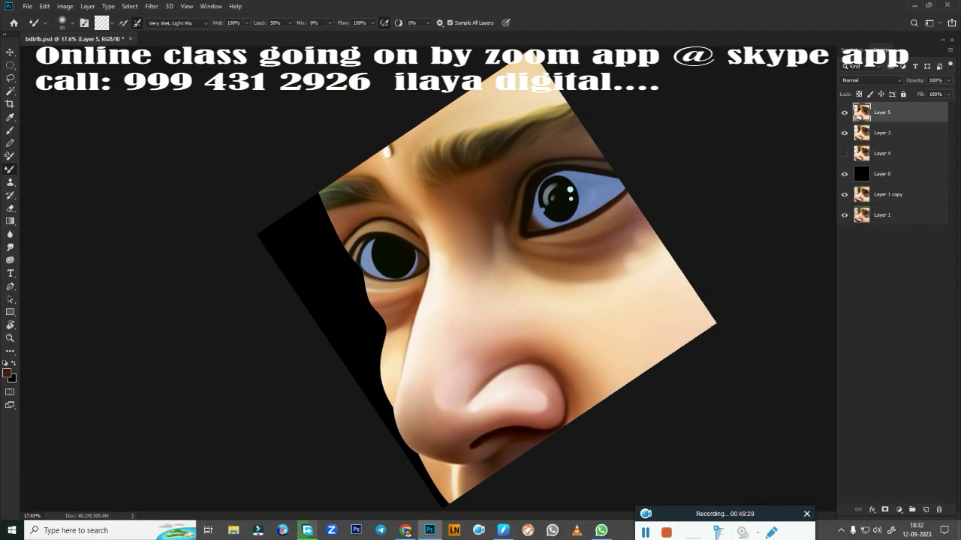
Step: Fill the background layer with 50% gray and toggle its visibility
{"action": "left_click", "coordinate": [880, 174]}
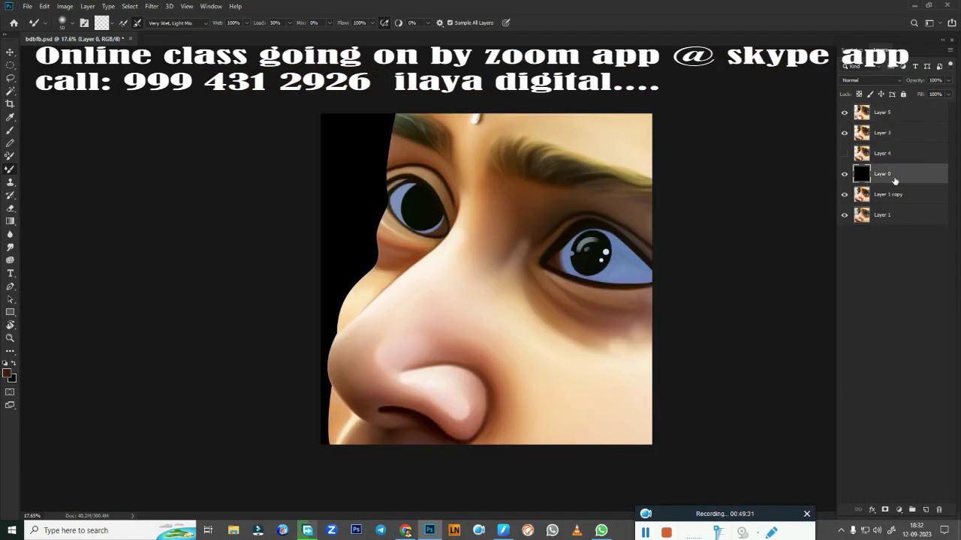
{"action": "key", "text": "i"}
{"action": "key", "text": "shift+F5"}
{"action": "key", "text": "Return"}
{"action": "key", "text": "b"}
{"action": "left_click", "coordinate": [843, 174]}
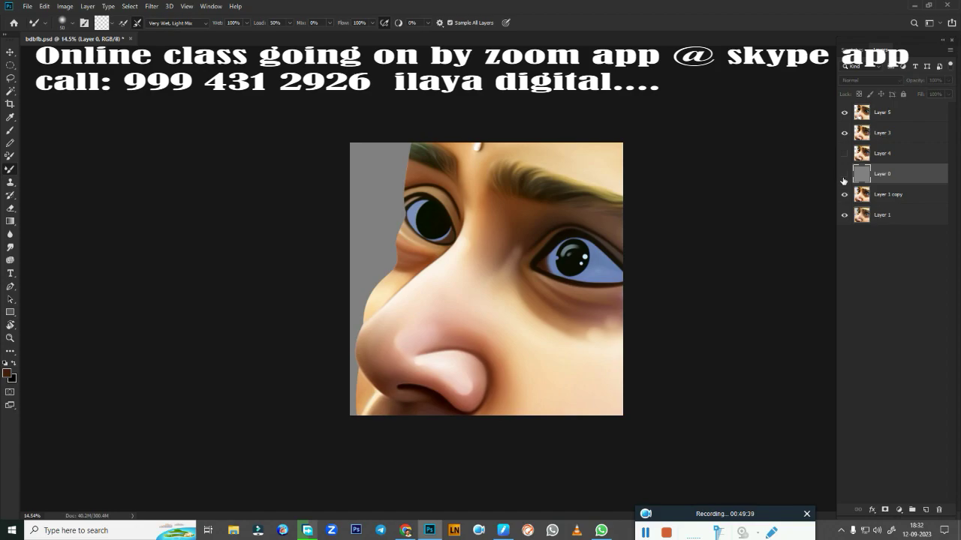
Step: Zoom out to the whole face and hide Layer 5
{"action": "key", "text": "ctrl+comma"}
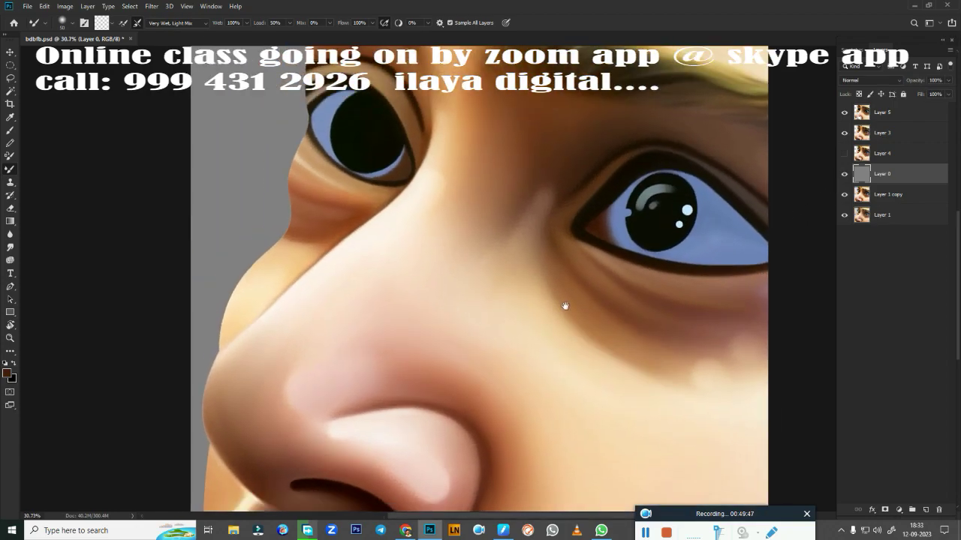
{"action": "scroll", "coordinate": [564, 305], "scroll_direction": "down", "scroll_amount": 3}
{"action": "scroll", "coordinate": [532, 353], "scroll_direction": "up", "scroll_amount": 5}
{"action": "left_click", "coordinate": [844, 112]}
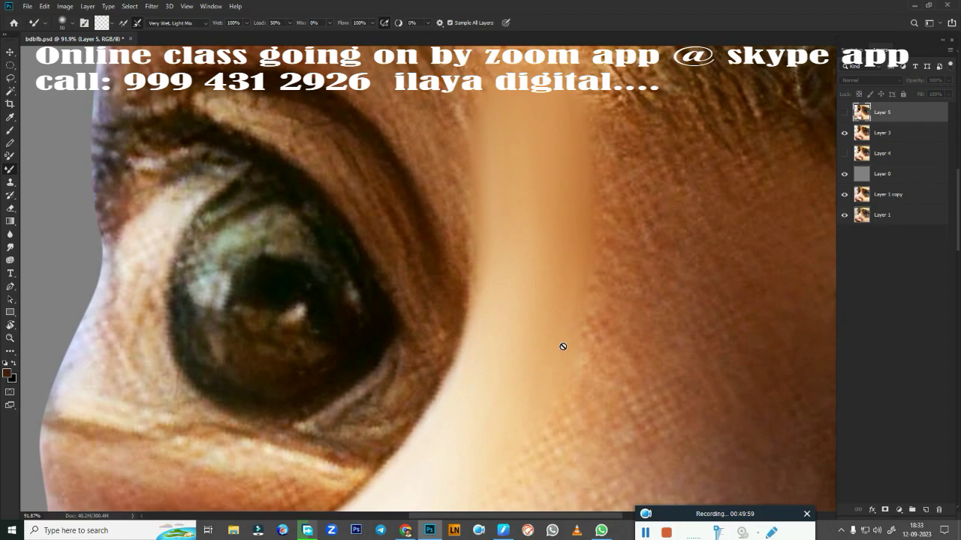
{"action": "scroll", "coordinate": [561, 343], "scroll_direction": "down", "scroll_amount": 4}
Step: Choose a grey-blue brush colour and a brush preset for the highlight
{"action": "left_click", "coordinate": [101, 23]}
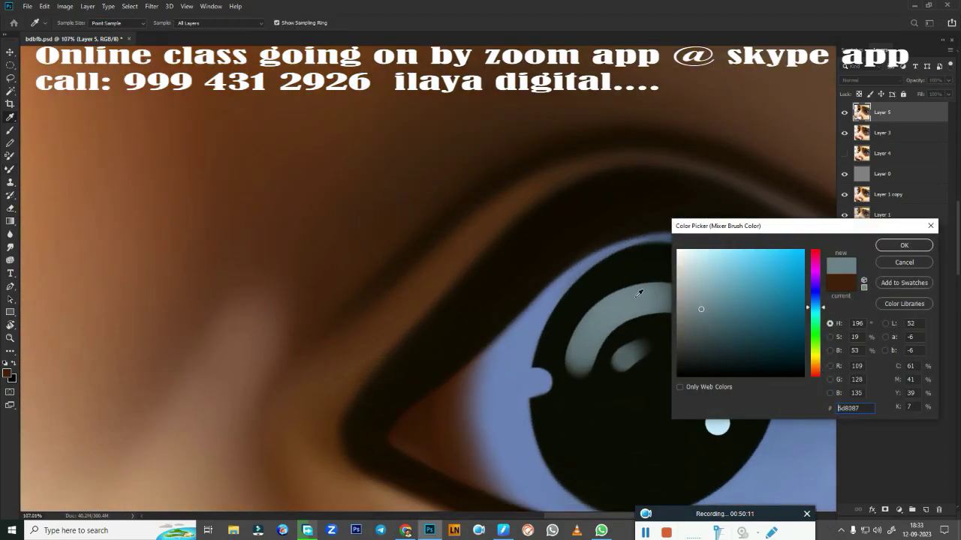
{"action": "key", "text": "shift+b"}
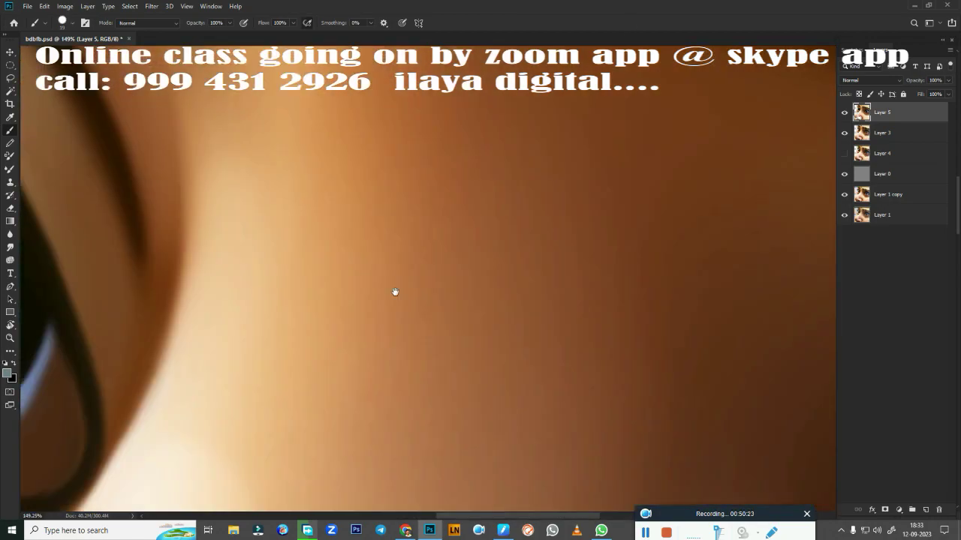
{"action": "left_click_drag", "start_coordinate": [395, 289], "coordinate": [556, 343]}
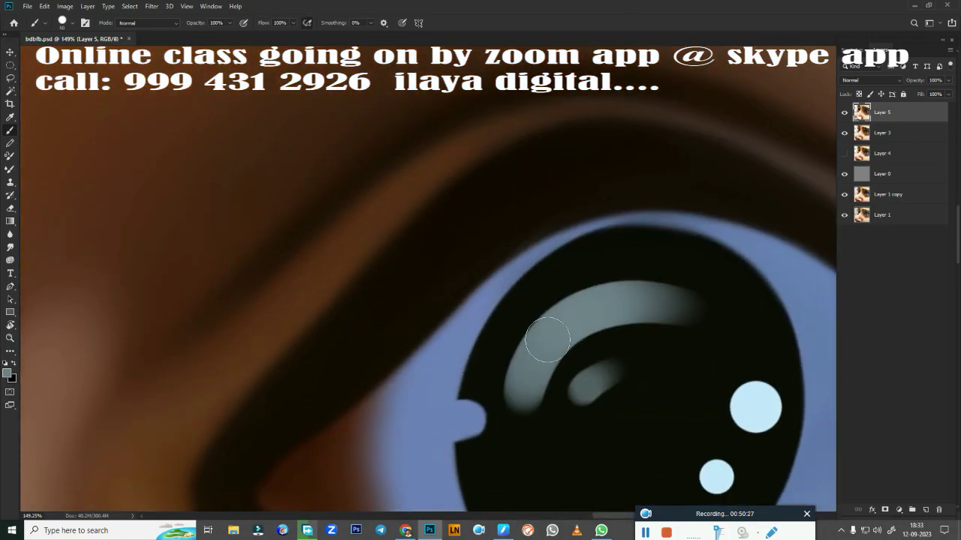
{"action": "scroll", "coordinate": [547, 340], "scroll_direction": "down", "scroll_amount": 3}
{"action": "scroll", "coordinate": [510, 380], "scroll_direction": "down", "scroll_amount": 3}
{"action": "scroll", "coordinate": [306, 348], "scroll_direction": "down", "scroll_amount": 3}
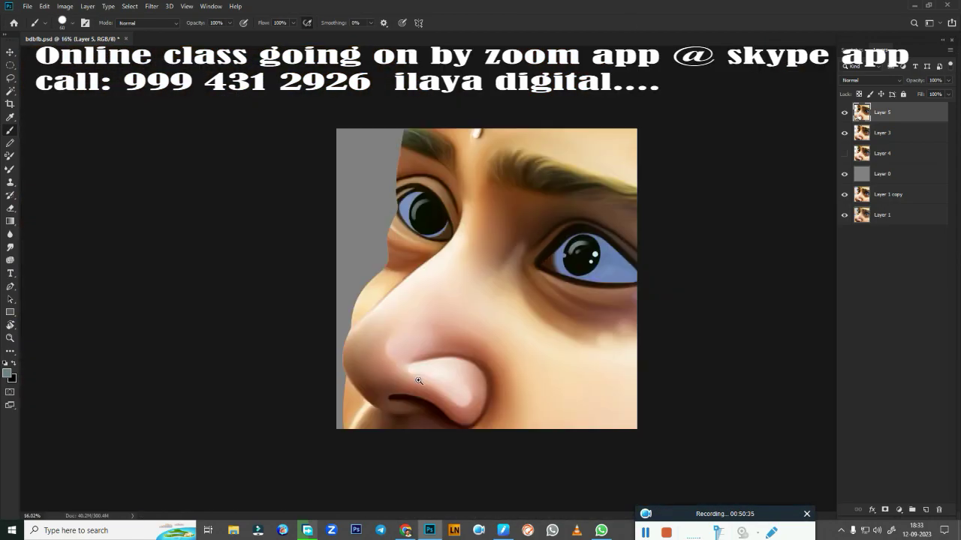
{"action": "scroll", "coordinate": [418, 380], "scroll_direction": "up", "scroll_amount": 10}
Step: Rotate the view and paint a pale curved highlight inside the right pupil
{"action": "key", "text": "r"}
{"action": "left_click_drag", "start_coordinate": [500, 461], "coordinate": [440, 307]}
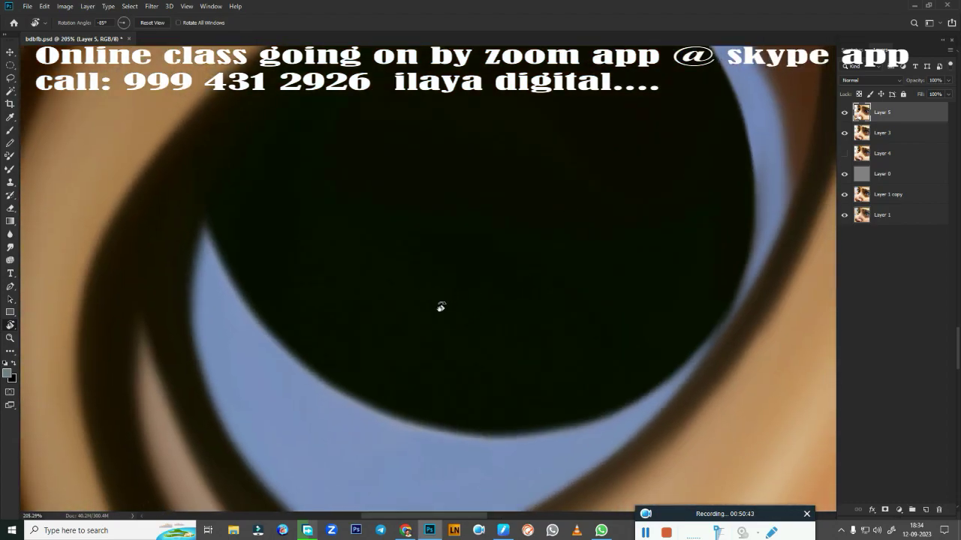
{"action": "key", "text": "b"}
{"action": "mouse_move", "coordinate": [279, 183]}
{"action": "left_mouse_down"}
{"action": "mouse_move", "coordinate": [318, 257]}
{"action": "mouse_move", "coordinate": [515, 343]}
{"action": "left_mouse_up"}
{"action": "scroll", "coordinate": [568, 358], "scroll_direction": "down", "scroll_amount": 3}
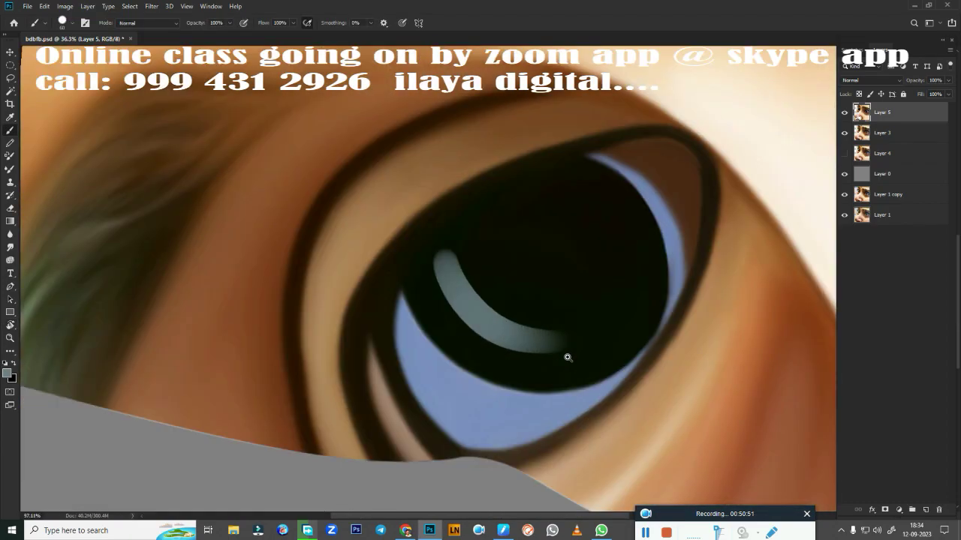
{"action": "scroll", "coordinate": [568, 358], "scroll_direction": "down", "scroll_amount": 3}
{"action": "scroll", "coordinate": [525, 323], "scroll_direction": "down", "scroll_amount": 3}
{"action": "scroll", "coordinate": [498, 298], "scroll_direction": "down", "scroll_amount": 1}
Step: Move a white catchlight dot into the left pupil and smudge it in
{"action": "key", "text": "l"}
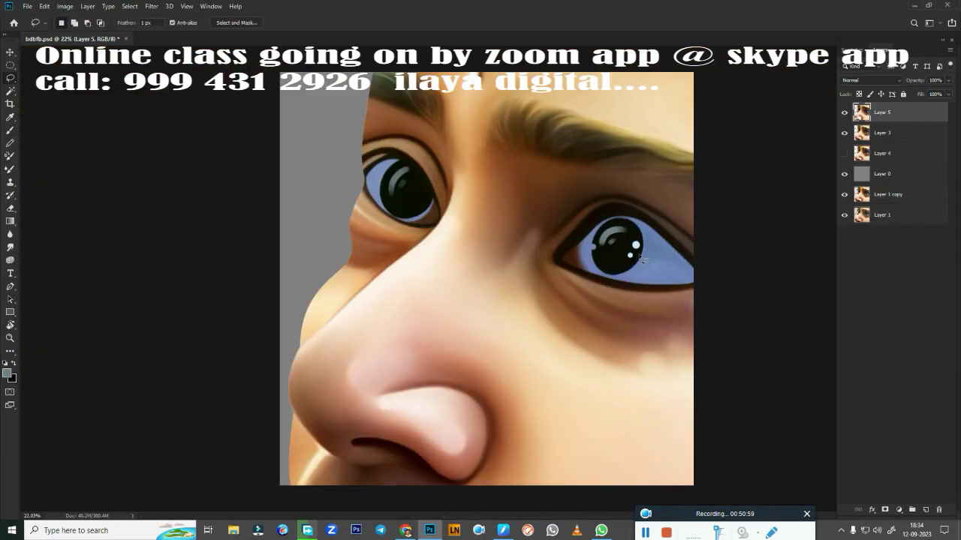
{"action": "key", "text": "v"}
{"action": "left_click_drag", "start_coordinate": [624, 254], "coordinate": [406, 211]}
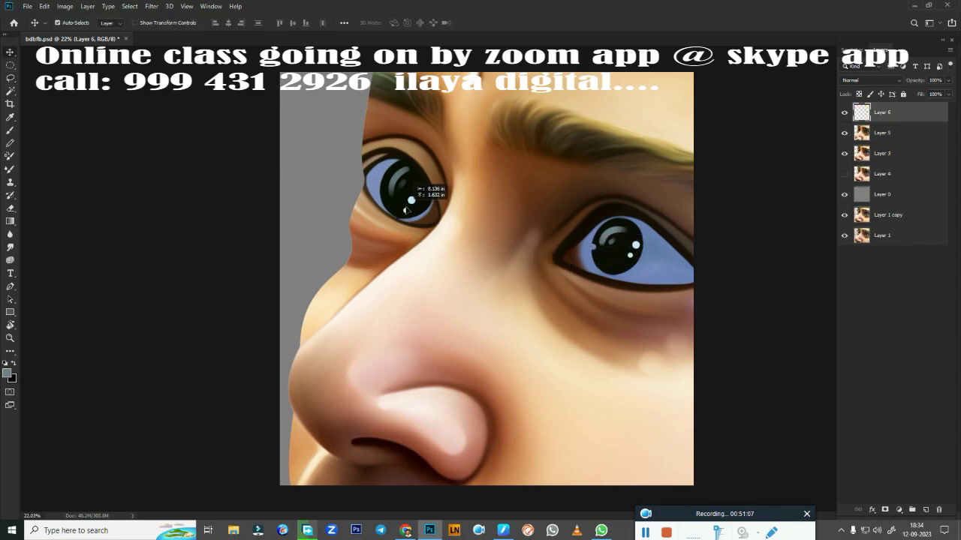
{"action": "scroll", "coordinate": [525, 270], "scroll_direction": "up", "scroll_amount": 8}
{"action": "scroll", "coordinate": [495, 308], "scroll_direction": "up", "scroll_amount": 2}
{"action": "key", "text": "r"}
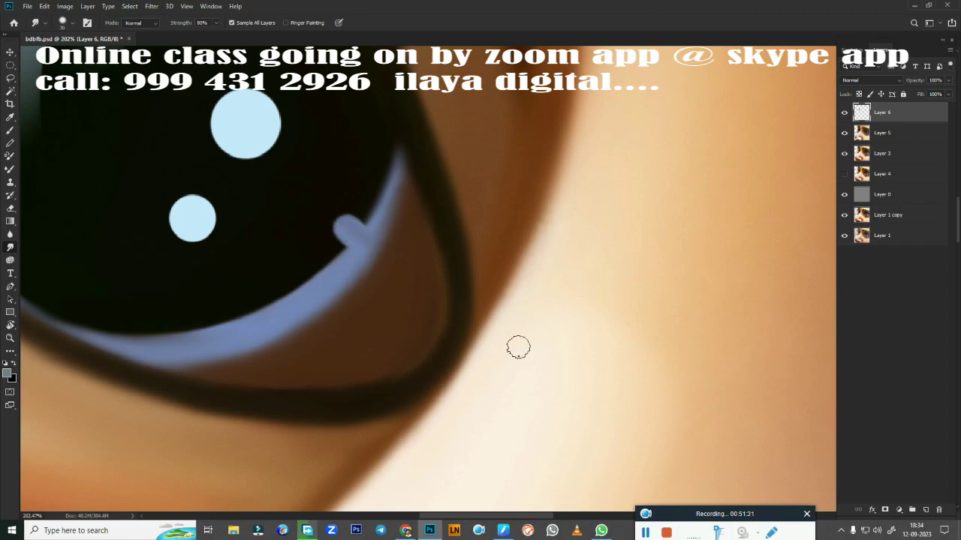
{"action": "scroll", "coordinate": [517, 347], "scroll_direction": "down", "scroll_amount": 8}
{"action": "scroll", "coordinate": [517, 347], "scroll_direction": "up", "scroll_amount": 10}
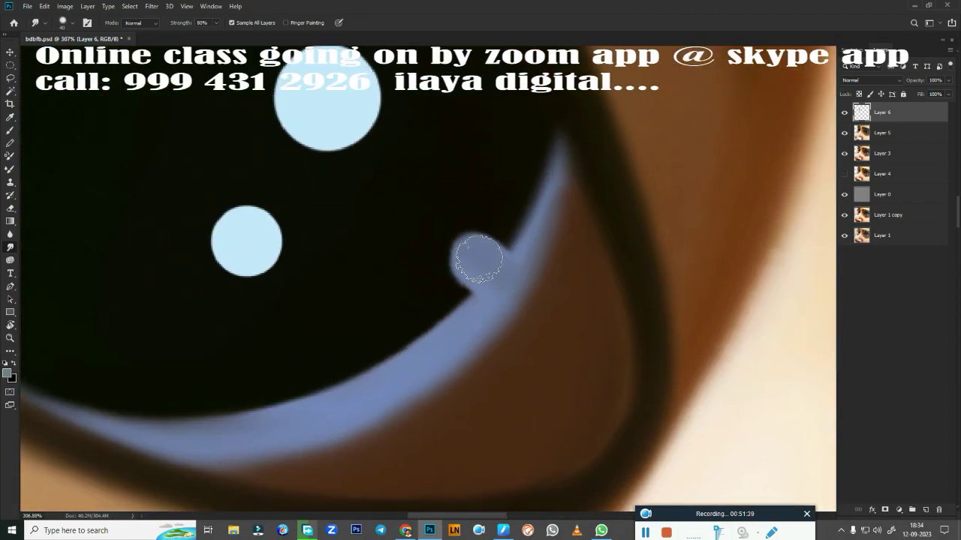
{"action": "scroll", "coordinate": [478, 259], "scroll_direction": "down", "scroll_amount": 6}
{"action": "scroll", "coordinate": [478, 259], "scroll_direction": "down", "scroll_amount": 4}
Step: Merge Layer 5 down into Layer 6 and show the black Layer 0 behind the face
{"action": "left_click", "coordinate": [889, 135], "text": "ctrl"}
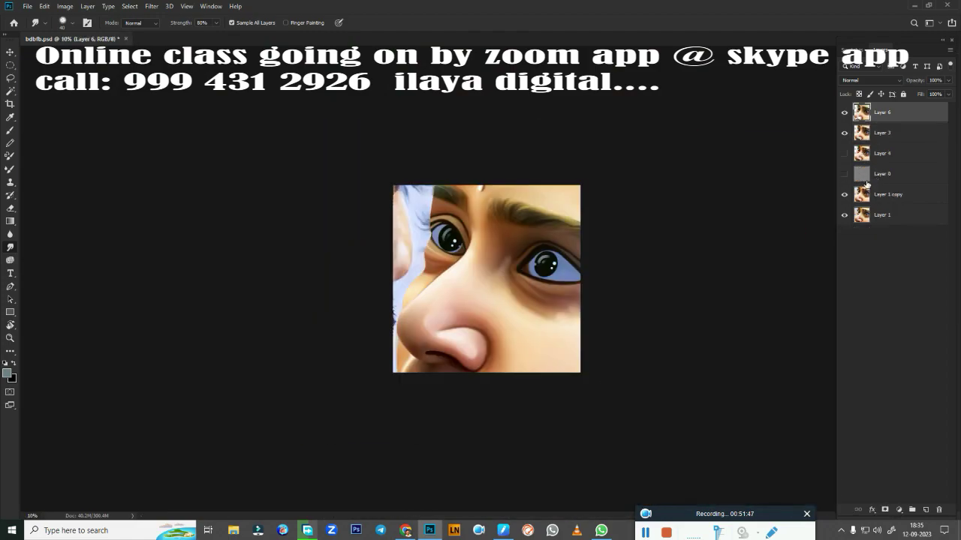
{"action": "key", "text": "ctrl+e"}
{"action": "scroll", "coordinate": [484, 304], "scroll_direction": "up", "scroll_amount": 3}
{"action": "scroll", "coordinate": [485, 302], "scroll_direction": "up", "scroll_amount": 3}
{"action": "scroll", "coordinate": [486, 301], "scroll_direction": "down", "scroll_amount": 3}
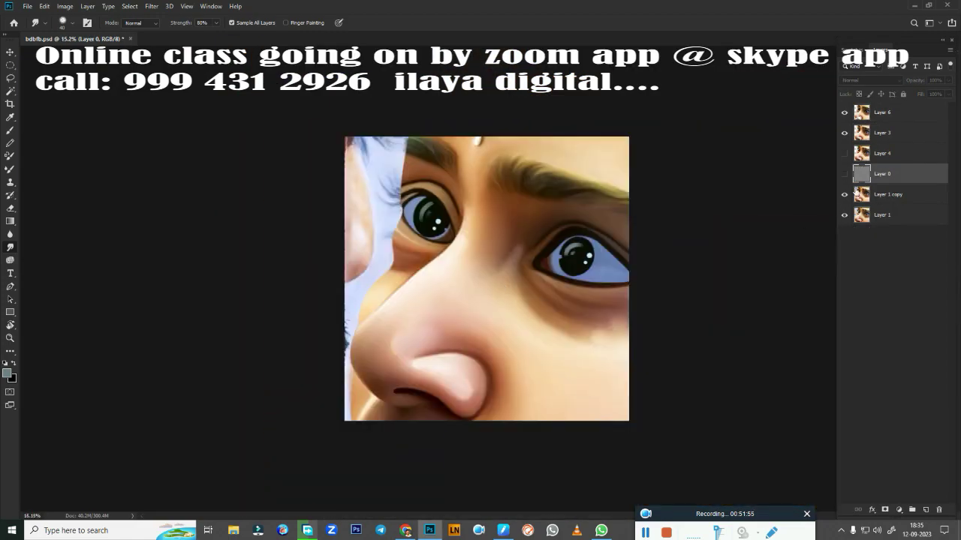
{"action": "left_click", "coordinate": [843, 174]}
{"action": "scroll", "coordinate": [486, 279], "scroll_direction": "down", "scroll_amount": 2}
{"action": "scroll", "coordinate": [486, 278], "scroll_direction": "up", "scroll_amount": 3}
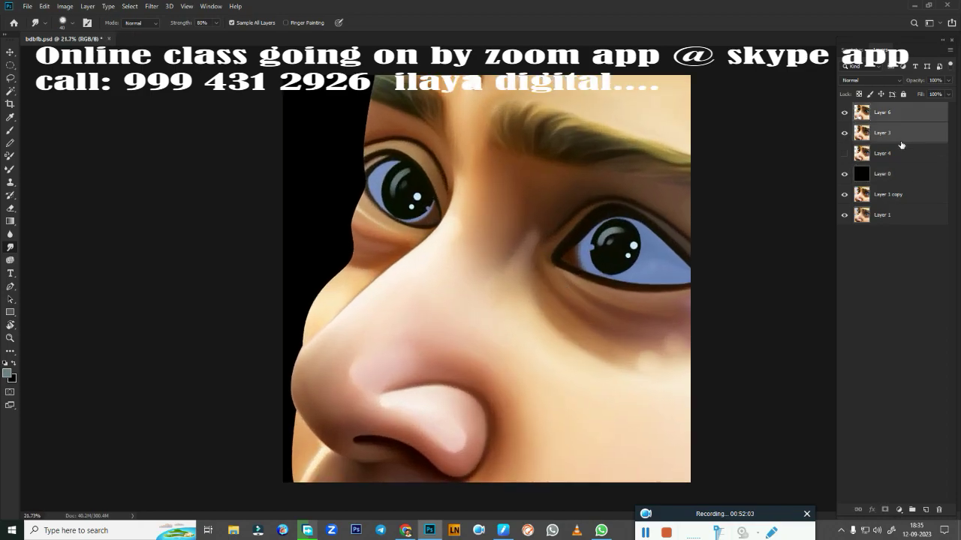
Step: Merge Layer 3 into Layer 6 and set the rotated view upright
{"action": "key", "text": "ctrl+e"}
{"action": "key", "text": "s"}
{"action": "scroll", "coordinate": [505, 280], "scroll_direction": "up", "scroll_amount": 2}
{"action": "key", "text": "r"}
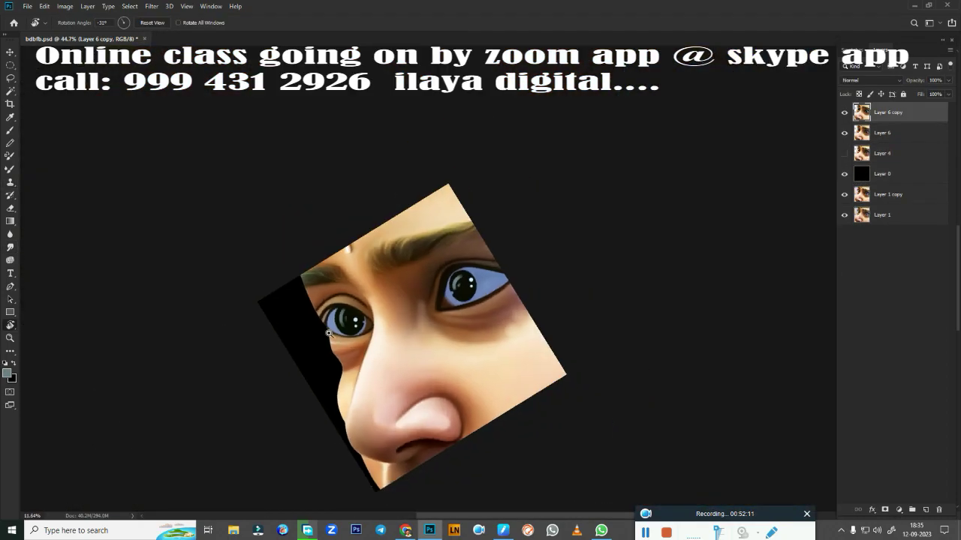
{"action": "left_click_drag", "start_coordinate": [504, 281], "coordinate": [622, 307]}
Step: Raise the face's Saturation, then shift Color Balance midtones and highlights
{"action": "key", "text": "ctrl+u"}
{"action": "scroll", "coordinate": [761, 178], "scroll_direction": "down", "scroll_amount": 1}
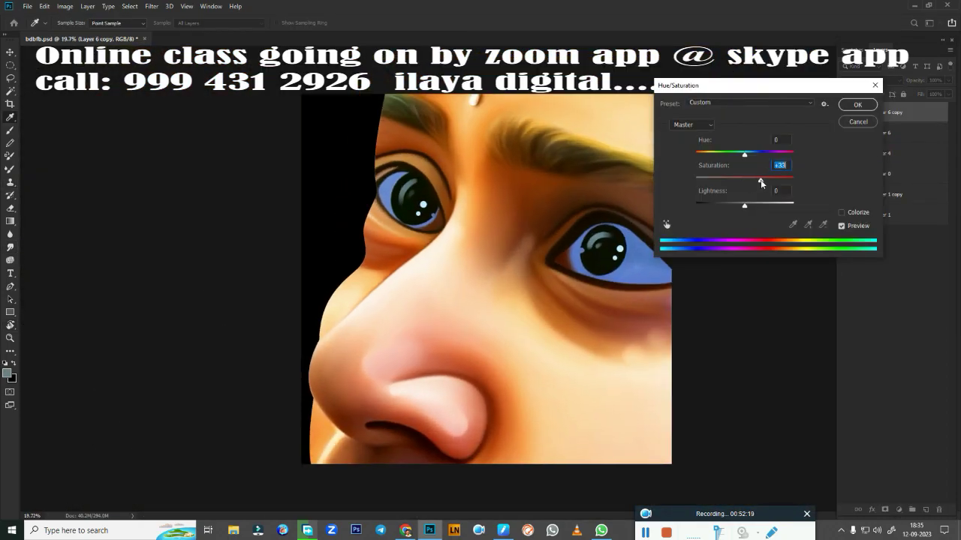
{"action": "key", "text": "Escape"}
{"action": "key", "text": "ctrl+b"}
{"action": "left_click_drag", "start_coordinate": [816, 111], "coordinate": [813, 113]}
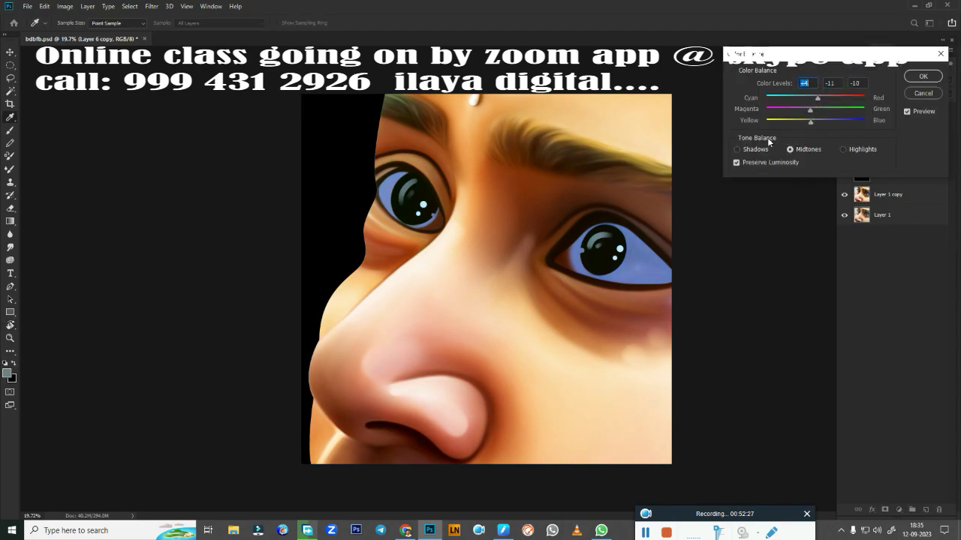
{"action": "left_click", "coordinate": [841, 150]}
Step: Apply the colour balance, duplicate the face layer, and add a new empty lash layer
{"action": "left_click", "coordinate": [908, 76]}
{"action": "scroll", "coordinate": [617, 330], "scroll_direction": "down", "scroll_amount": 1}
{"action": "scroll", "coordinate": [639, 332], "scroll_direction": "up", "scroll_amount": 1}
{"action": "scroll", "coordinate": [638, 333], "scroll_direction": "down", "scroll_amount": 1}
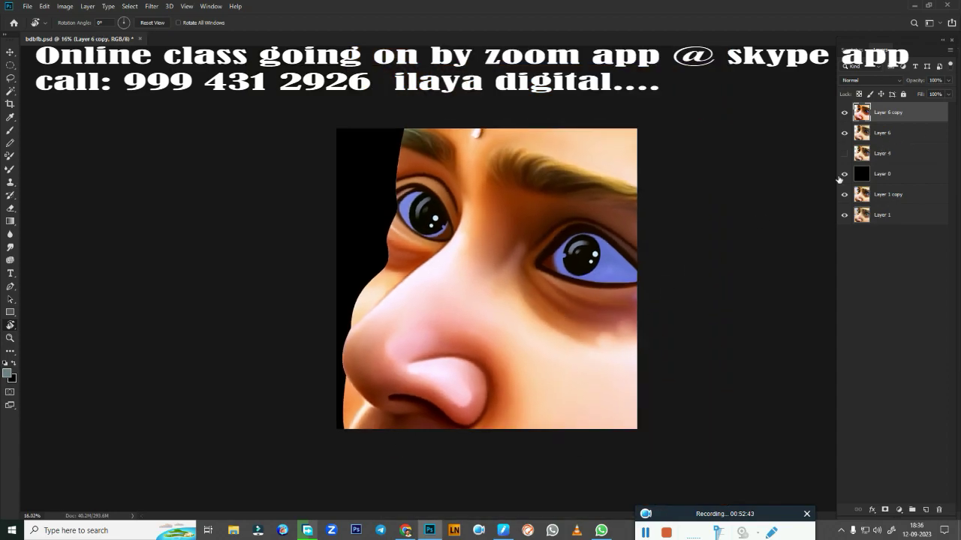
{"action": "key", "text": "ctrl+j"}
{"action": "key", "text": "ctrl+shift+alt+n"}
Step: Straighten the canvas view and choose a new lash brush tip from the presets
{"action": "key", "text": "v"}
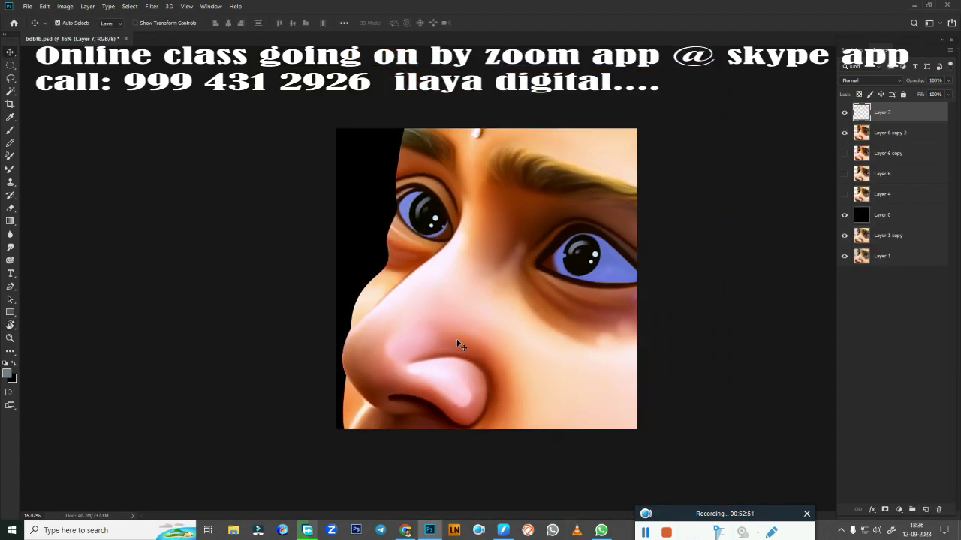
{"action": "key", "text": "r"}
{"action": "scroll", "coordinate": [517, 319], "scroll_direction": "up", "scroll_amount": 1}
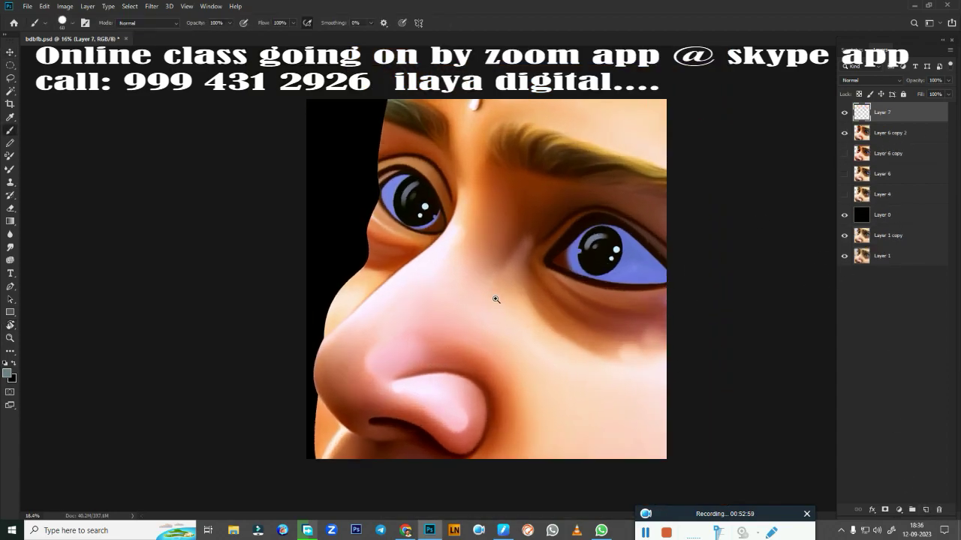
{"action": "scroll", "coordinate": [435, 323], "scroll_direction": "up", "scroll_amount": 3}
{"action": "scroll", "coordinate": [386, 356], "scroll_direction": "up", "scroll_amount": 2}
{"action": "scroll", "coordinate": [405, 356], "scroll_direction": "up", "scroll_amount": 2}
{"action": "mouse_move", "coordinate": [414, 347]}
{"action": "left_mouse_down"}
{"action": "mouse_move", "coordinate": [341, 345]}
{"action": "mouse_move", "coordinate": [402, 350]}
{"action": "left_mouse_up"}
{"action": "scroll", "coordinate": [341, 345], "scroll_direction": "down", "scroll_amount": 5}
{"action": "scroll", "coordinate": [402, 351], "scroll_direction": "up", "scroll_amount": 2}
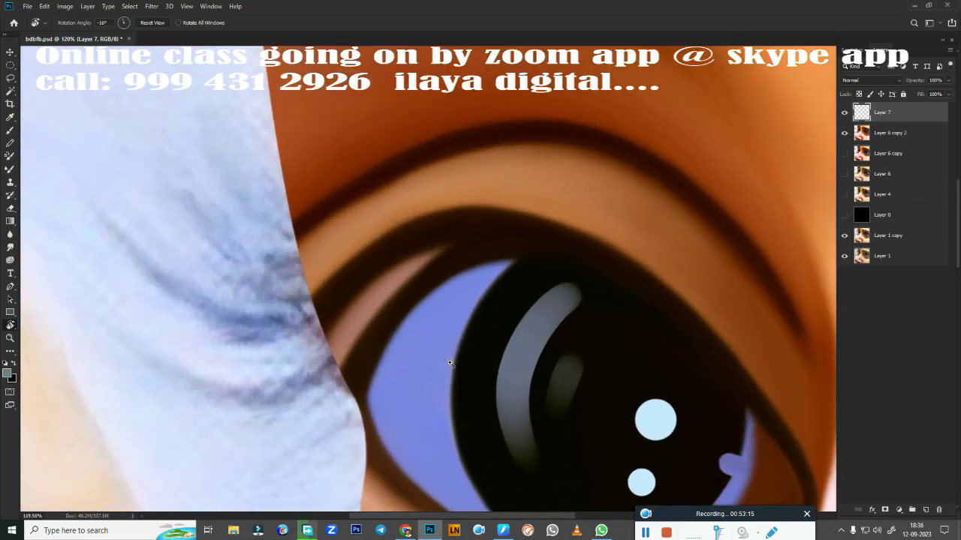
{"action": "key", "text": "b"}
{"action": "right_click", "coordinate": [520, 252]}
{"action": "double_click", "coordinate": [722, 396]}
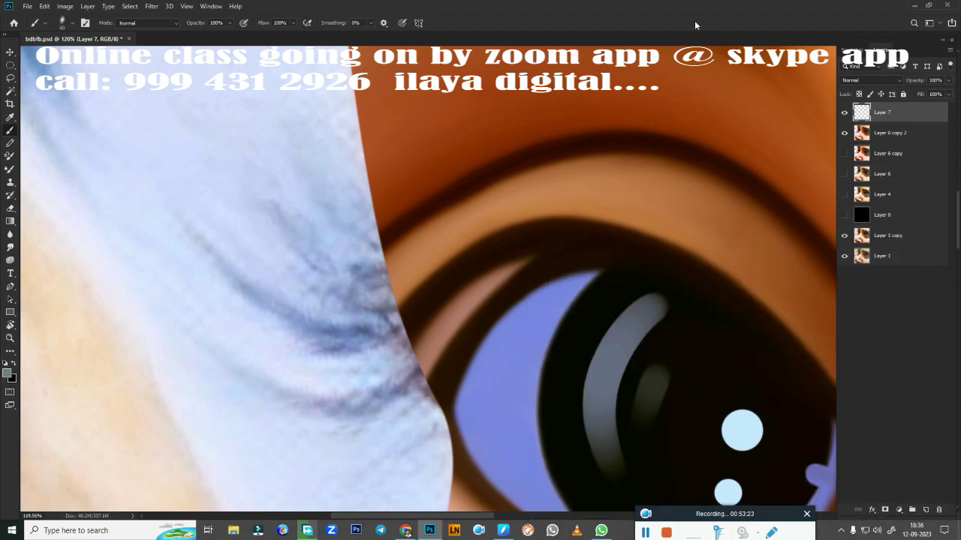
Step: Paint four dark curved eyelashes along the left eye
{"action": "left_click_drag", "start_coordinate": [436, 401], "coordinate": [270, 325]}
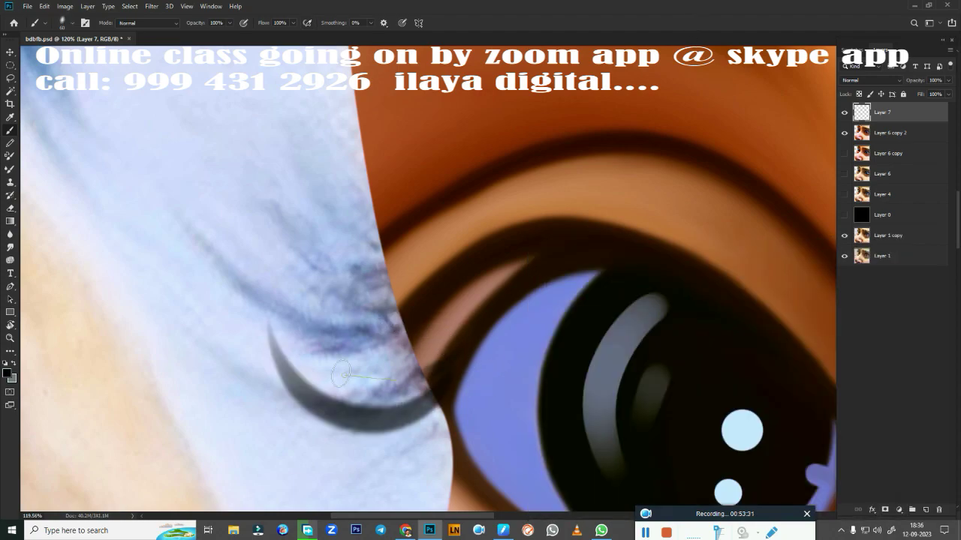
{"action": "left_click_drag", "start_coordinate": [420, 352], "coordinate": [322, 300]}
{"action": "left_click_drag", "start_coordinate": [503, 225], "coordinate": [679, 213]}
{"action": "left_click_drag", "start_coordinate": [682, 250], "coordinate": [728, 72]}
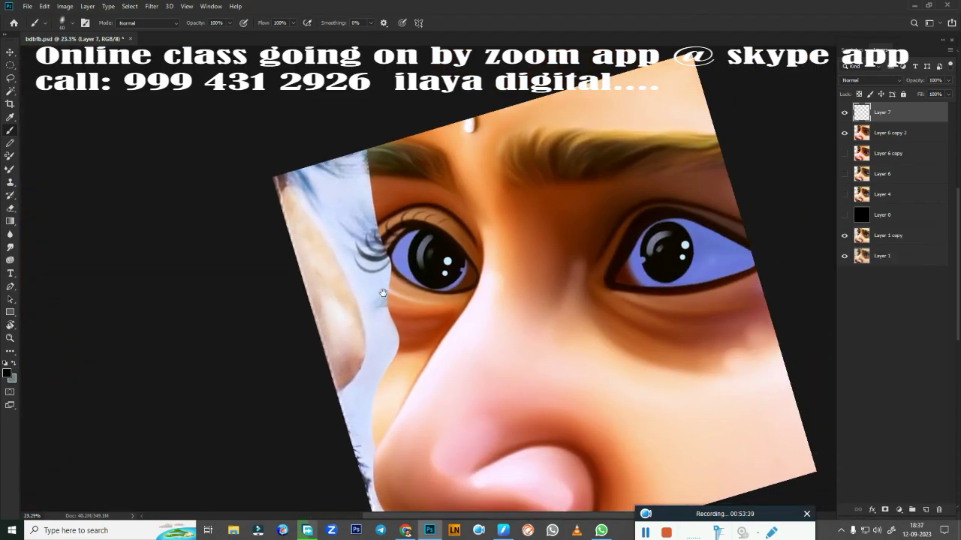
{"action": "scroll", "coordinate": [335, 292], "scroll_direction": "up", "scroll_amount": 3}
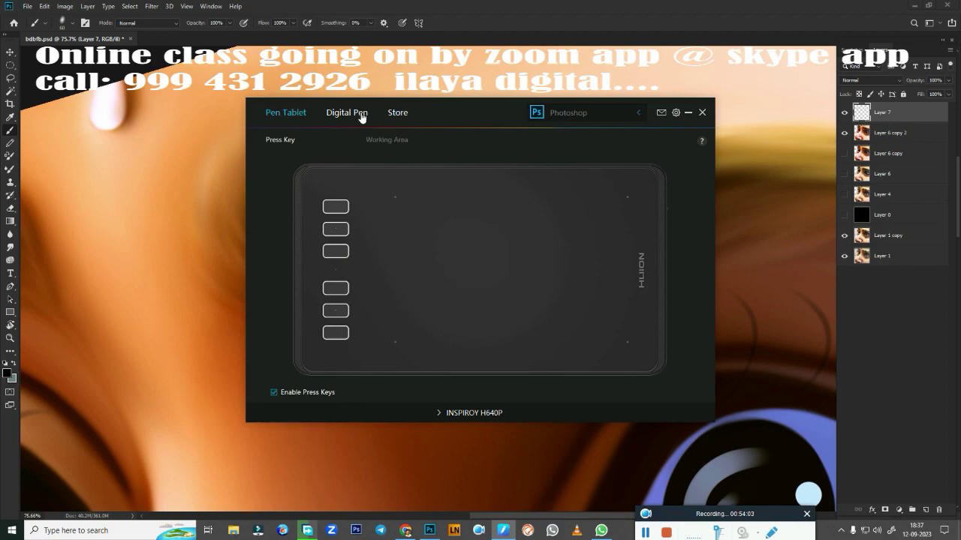
Step: Paint dark hair strokes across the eyebrow
{"action": "left_click", "coordinate": [362, 114]}
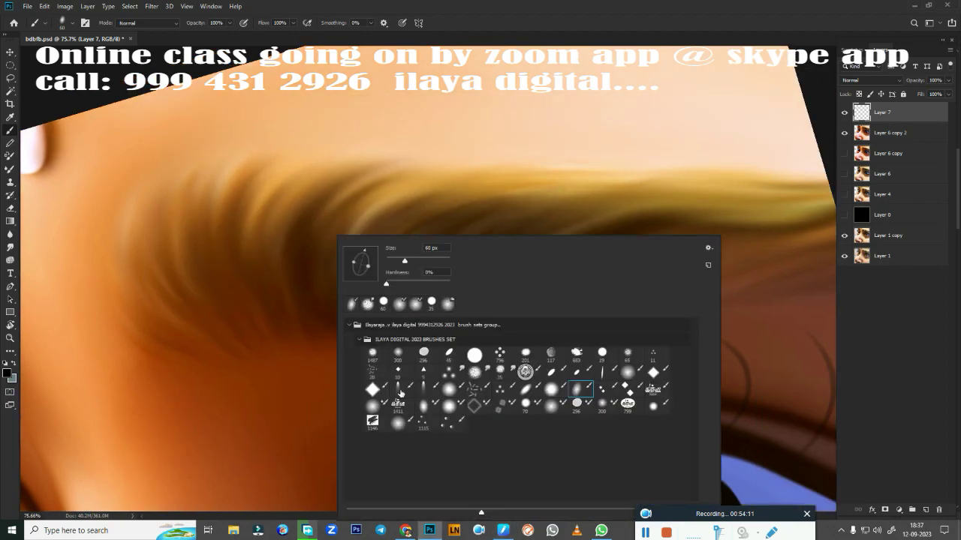
{"action": "left_click", "coordinate": [400, 389]}
{"action": "left_click_drag", "start_coordinate": [318, 158], "coordinate": [255, 293]}
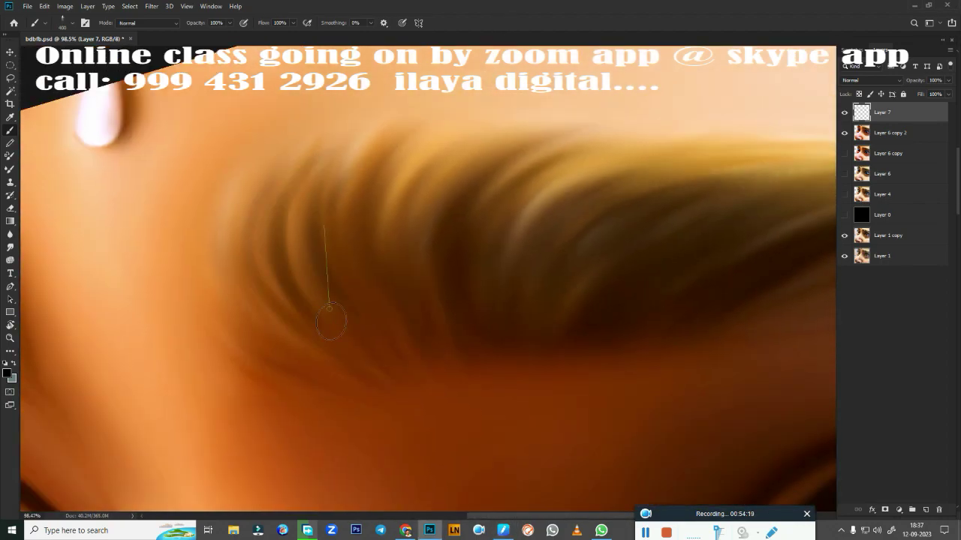
{"action": "left_click_drag", "start_coordinate": [439, 142], "coordinate": [368, 255]}
{"action": "left_click_drag", "start_coordinate": [615, 184], "coordinate": [525, 259]}
{"action": "left_click_drag", "start_coordinate": [292, 195], "coordinate": [232, 353]}
Step: Add hair strokes at the brow's inner end and along its tail
{"action": "left_click_drag", "start_coordinate": [233, 225], "coordinate": [251, 352]}
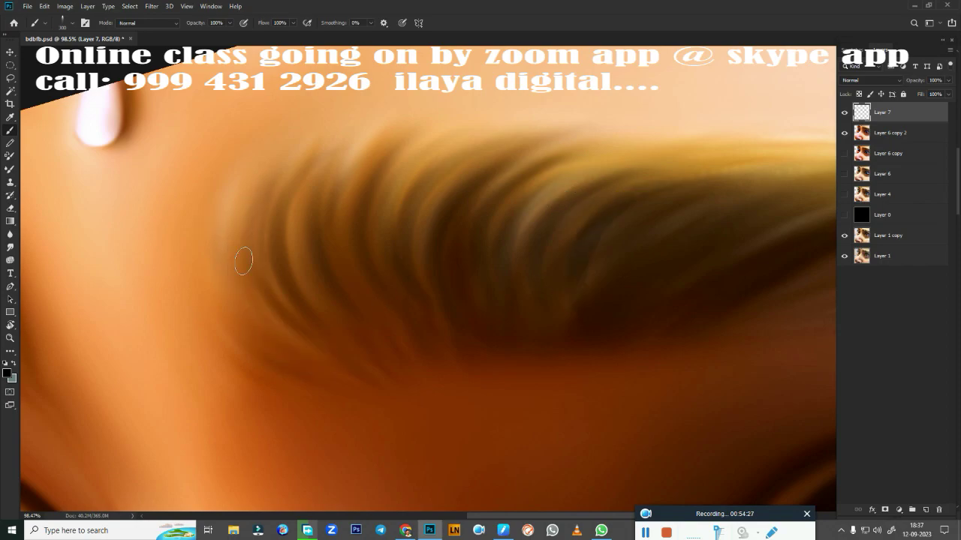
{"action": "left_click_drag", "start_coordinate": [255, 210], "coordinate": [286, 346]}
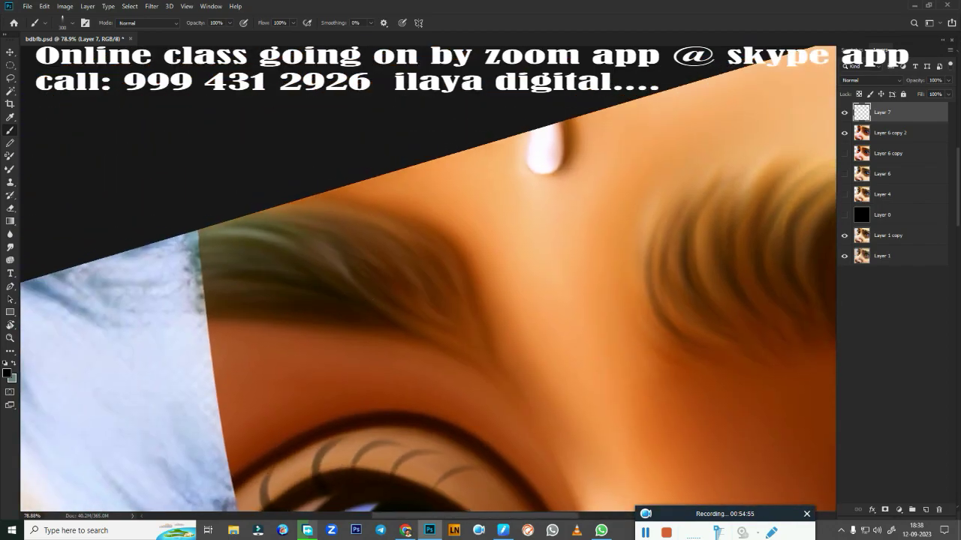
{"action": "left_click_drag", "start_coordinate": [248, 270], "coordinate": [421, 241]}
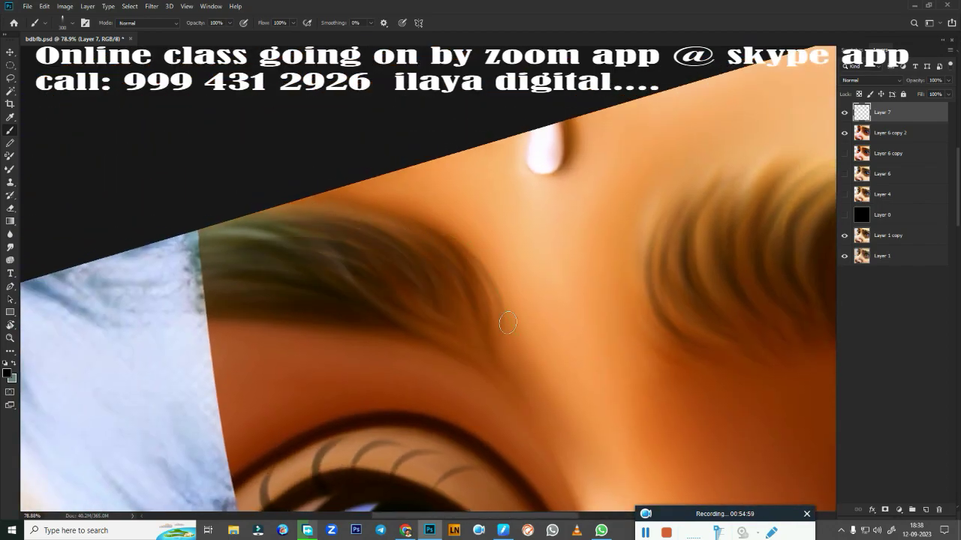
{"action": "left_click_drag", "start_coordinate": [507, 323], "coordinate": [431, 283]}
{"action": "left_click_drag", "start_coordinate": [475, 335], "coordinate": [405, 300]}
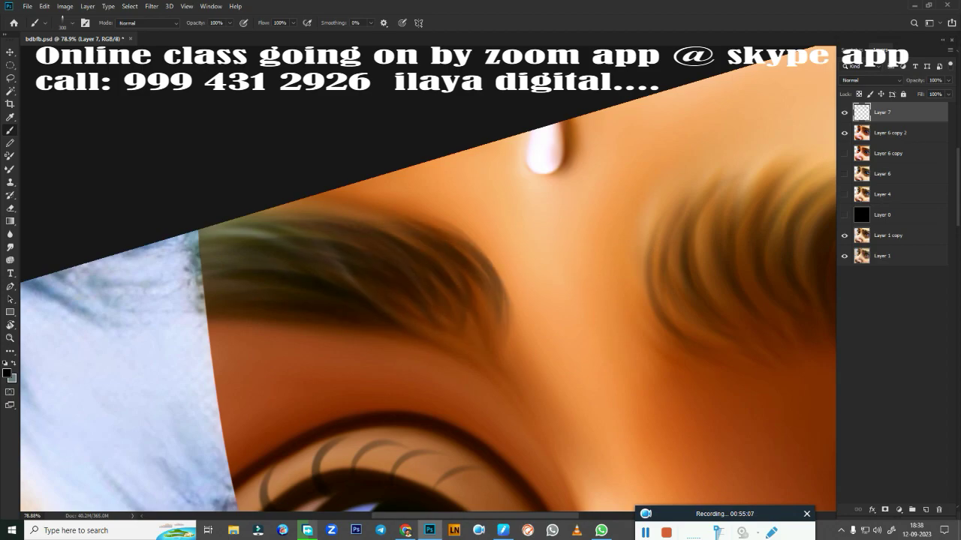
Step: Change the paint colour to blue-grey and bring the right eye into view
{"action": "left_click", "coordinate": [9, 372]}
{"action": "left_click", "coordinate": [725, 305]}
{"action": "left_click", "coordinate": [841, 241]}
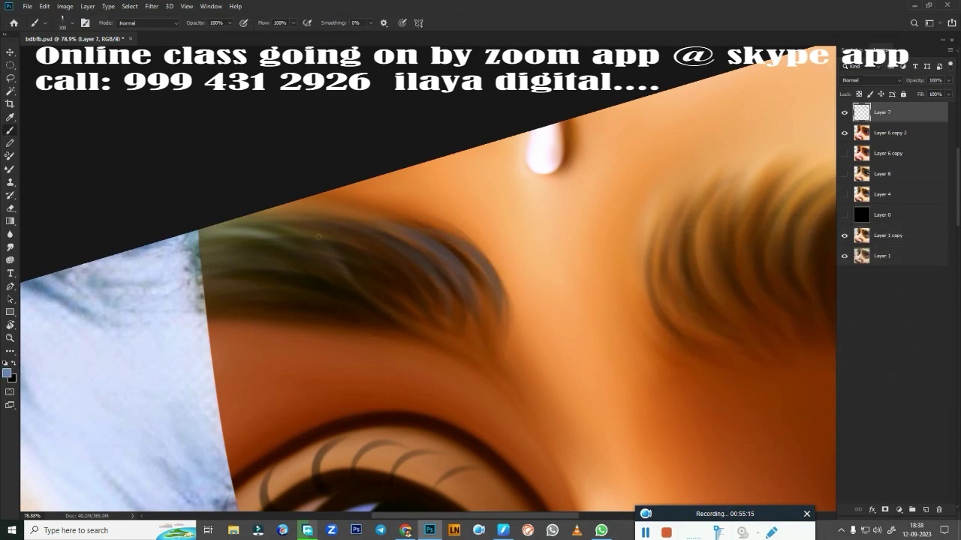
{"action": "scroll", "coordinate": [428, 282], "scroll_direction": "right", "scroll_amount": 10}
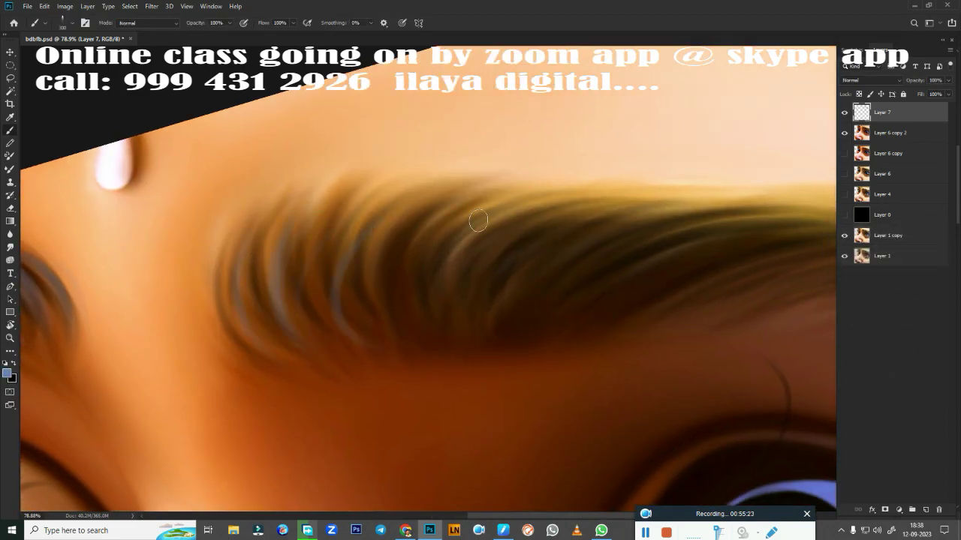
{"action": "scroll", "coordinate": [478, 220], "scroll_direction": "down", "scroll_amount": 2}
{"action": "left_click_drag", "start_coordinate": [407, 272], "coordinate": [634, 279]}
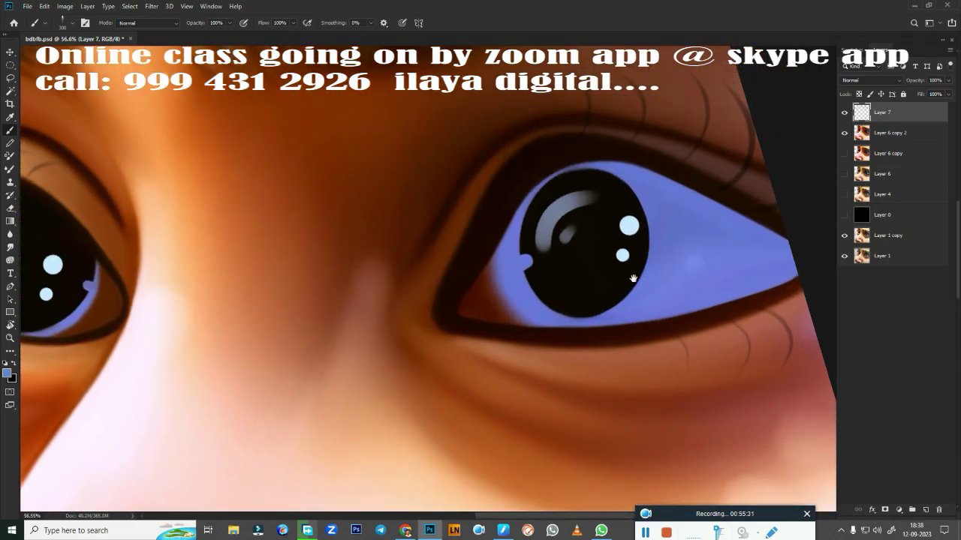
{"action": "scroll", "coordinate": [633, 280], "scroll_direction": "down", "scroll_amount": 3}
{"action": "right_click", "coordinate": [553, 441]}
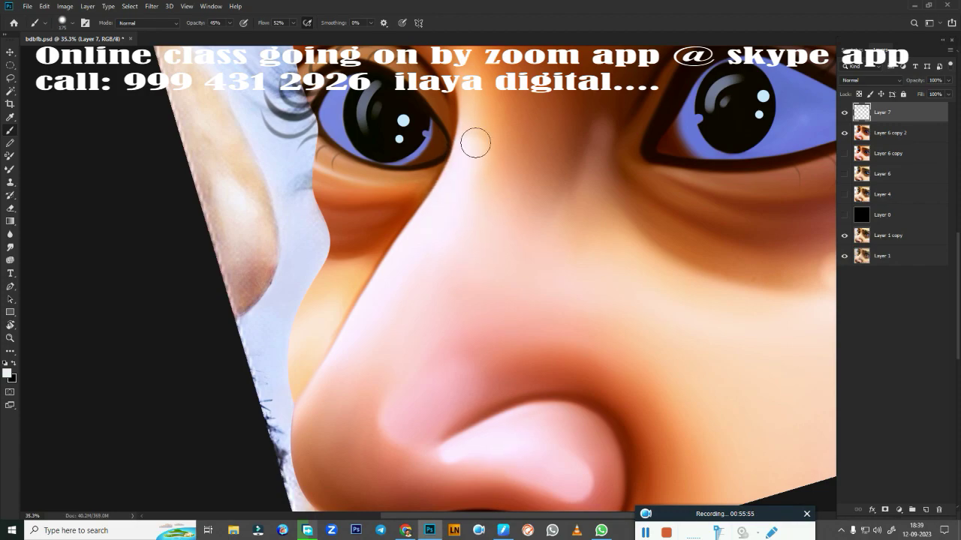
Step: Paint soft white 45%-opacity strokes over the nose tip and above the left and right eyes
{"action": "scroll", "coordinate": [475, 143], "scroll_direction": "down", "scroll_amount": 3}
{"action": "left_click_drag", "start_coordinate": [525, 379], "coordinate": [611, 368]}
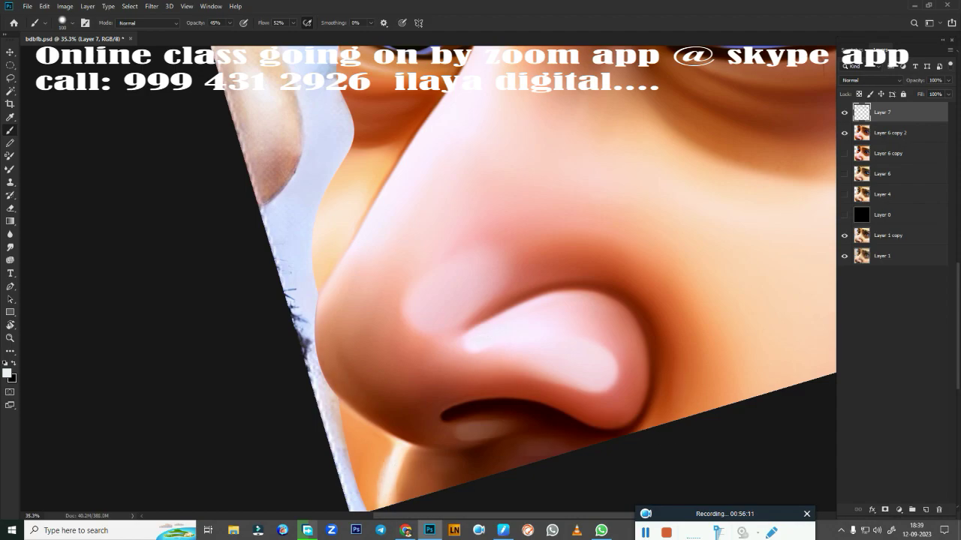
{"action": "scroll", "coordinate": [428, 249], "scroll_direction": "up", "scroll_amount": 2}
{"action": "scroll", "coordinate": [429, 248], "scroll_direction": "up", "scroll_amount": 3}
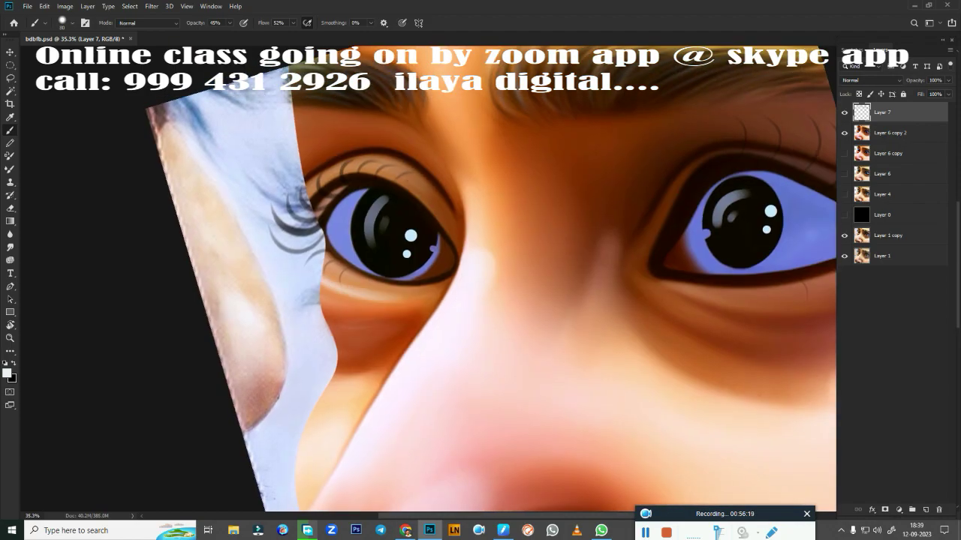
{"action": "left_click_drag", "start_coordinate": [319, 150], "coordinate": [417, 124]}
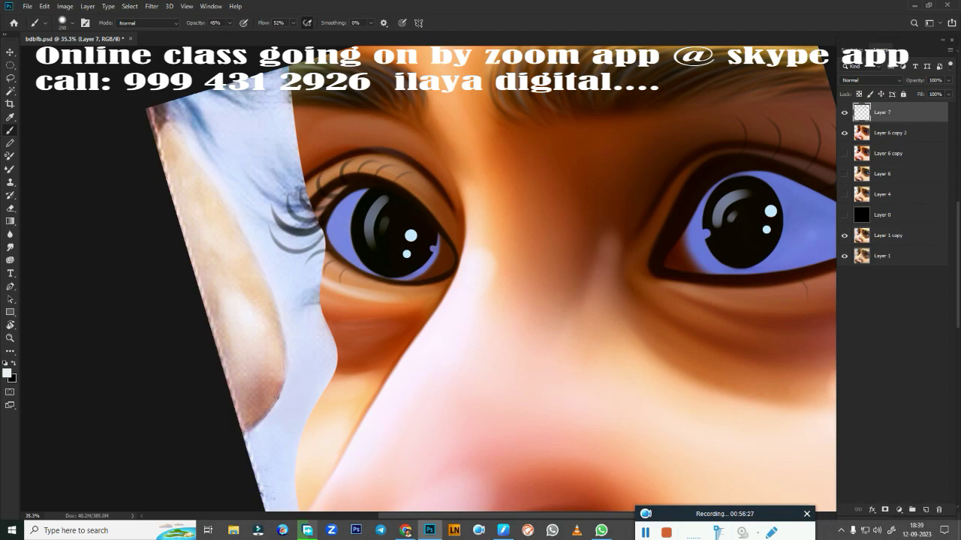
{"action": "scroll", "coordinate": [428, 277], "scroll_direction": "right", "scroll_amount": 5}
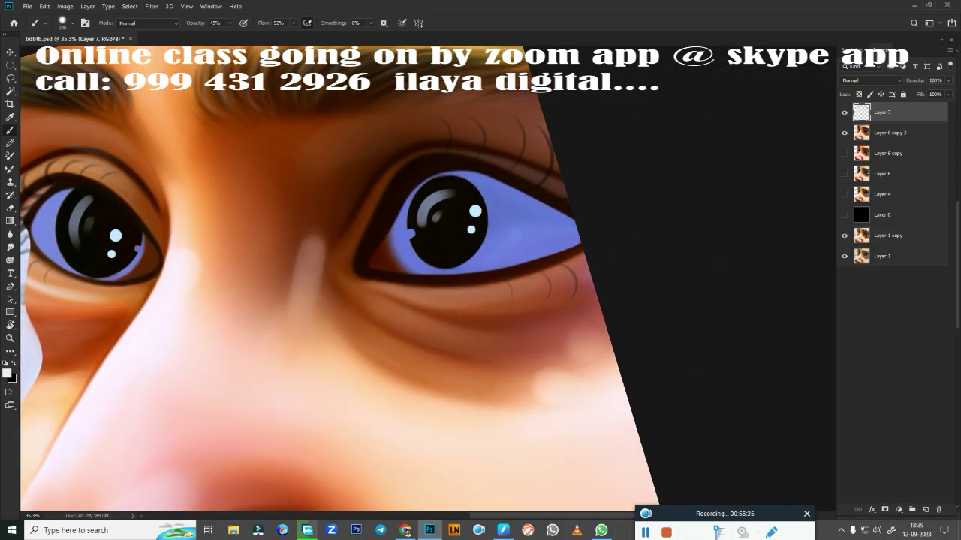
{"action": "left_click_drag", "start_coordinate": [413, 126], "coordinate": [534, 124]}
{"action": "scroll", "coordinate": [488, 254], "scroll_direction": "left", "scroll_amount": 5}
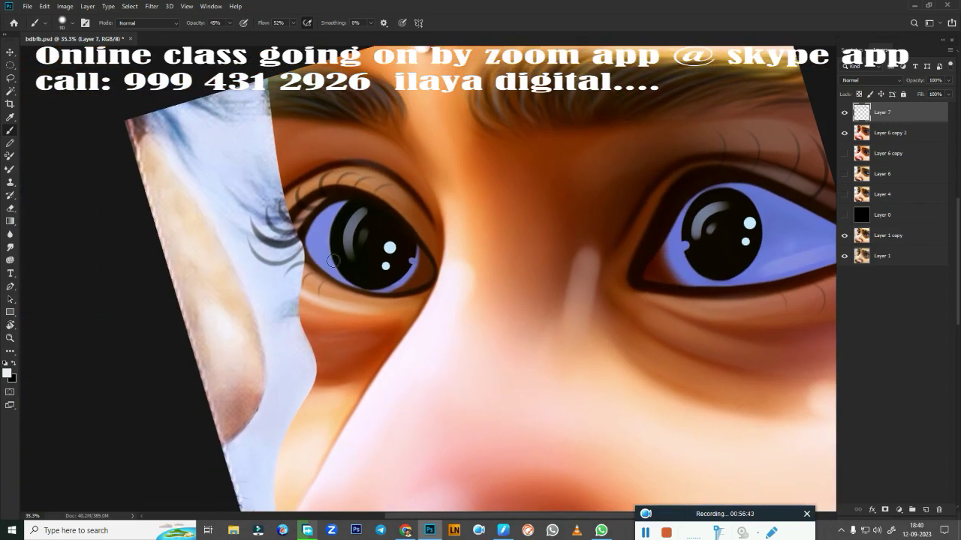
{"action": "scroll", "coordinate": [605, 339], "scroll_direction": "down", "scroll_amount": 3}
{"action": "scroll", "coordinate": [568, 337], "scroll_direction": "up", "scroll_amount": 1}
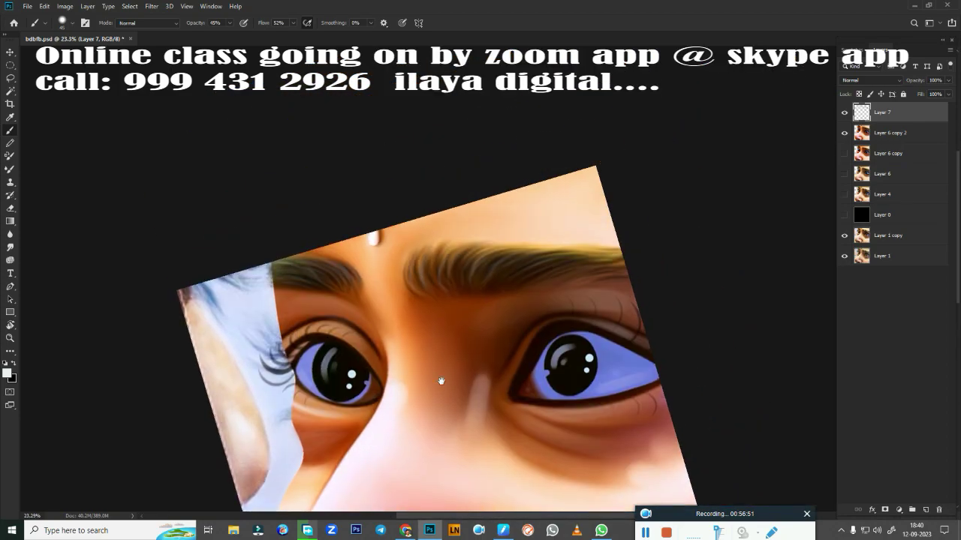
{"action": "scroll", "coordinate": [462, 383], "scroll_direction": "down", "scroll_amount": 2}
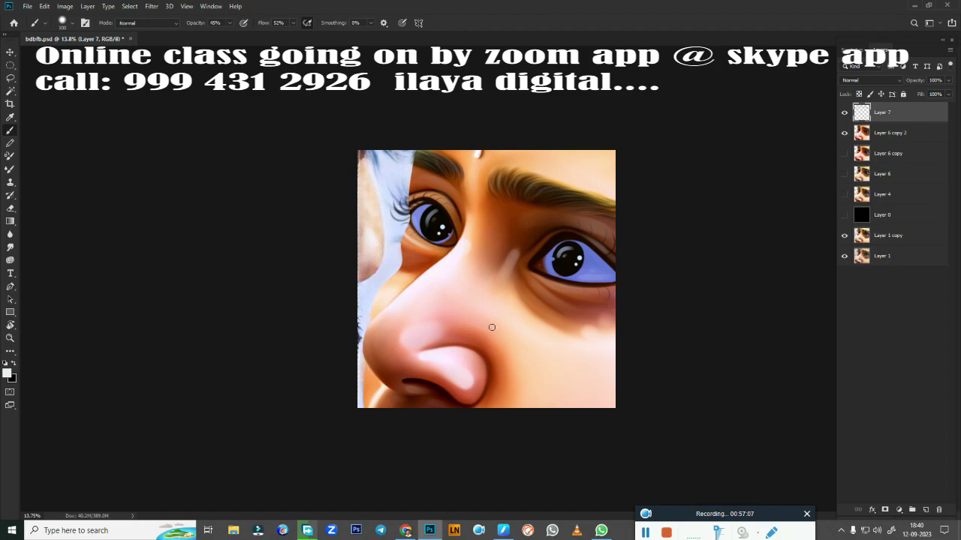
Step: Open ilaya.jpg and drag the colourful painted background into the portrait document
{"action": "left_click", "coordinate": [844, 215]}
{"action": "key", "text": "ctrl+plus"}
{"action": "key", "text": "ctrl+plus"}
{"action": "key", "text": "ctrl+minus"}
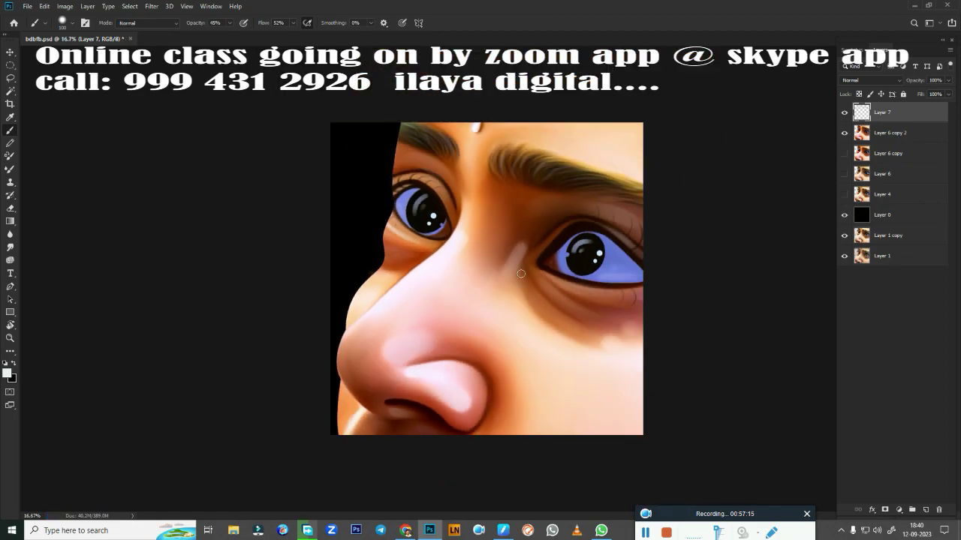
{"action": "left_click", "coordinate": [27, 6]}
{"action": "left_click", "coordinate": [39, 27]}
{"action": "double_click", "coordinate": [391, 159]}
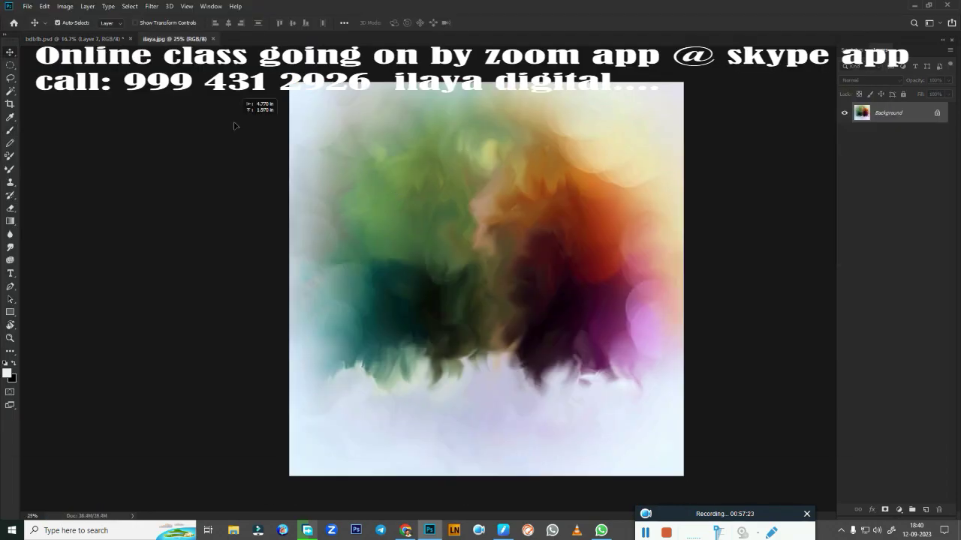
{"action": "mouse_move", "coordinate": [234, 123]}
{"action": "left_mouse_down"}
{"action": "mouse_move", "coordinate": [449, 262]}
{"action": "mouse_move", "coordinate": [448, 330]}
{"action": "left_mouse_up"}
Step: Flip the background, stretch it to fill the canvas, and send it below the face layers
{"action": "key", "text": "ctrl+t"}
{"action": "mouse_move", "coordinate": [460, 451]}
{"action": "left_mouse_down"}
{"action": "mouse_move", "coordinate": [522, 315]}
{"action": "mouse_move", "coordinate": [524, 74]}
{"action": "left_mouse_up"}
{"action": "left_click_drag", "start_coordinate": [599, 265], "coordinate": [644, 265]}
{"action": "key", "text": "Return"}
{"action": "key", "text": "ctrl+bracketleft"}
{"action": "key", "text": "ctrl+bracketleft"}
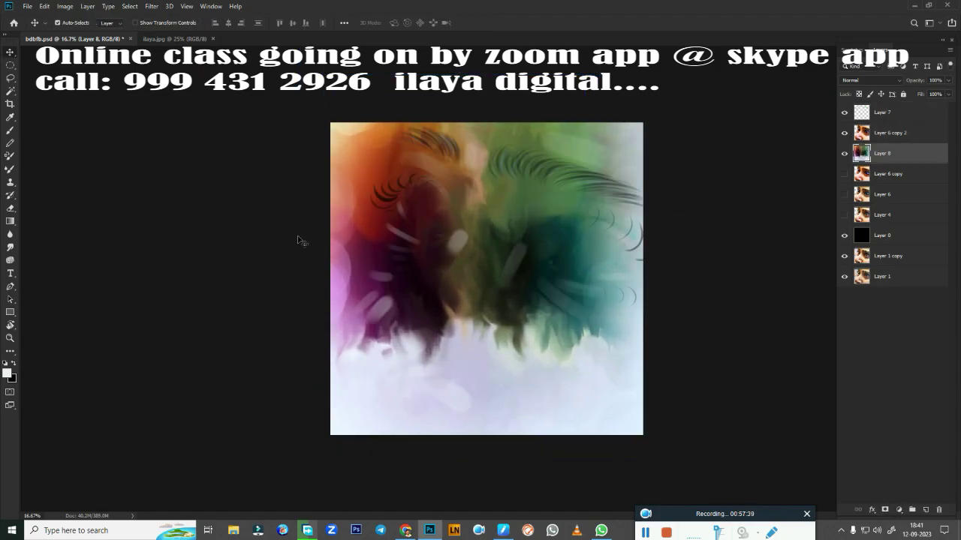
{"action": "key", "text": "ctrl+bracketleft"}
{"action": "key", "text": "ctrl+bracketleft"}
{"action": "key", "text": "ctrl+bracketleft"}
Step: Darken the background layer with Hue/Saturation Lightness -49
{"action": "key", "text": "ctrl+u"}
{"action": "left_click_drag", "start_coordinate": [744, 203], "coordinate": [721, 208]}
{"action": "key", "text": "Escape"}
{"action": "key", "text": "ctrl+u"}
{"action": "key", "text": "Return"}
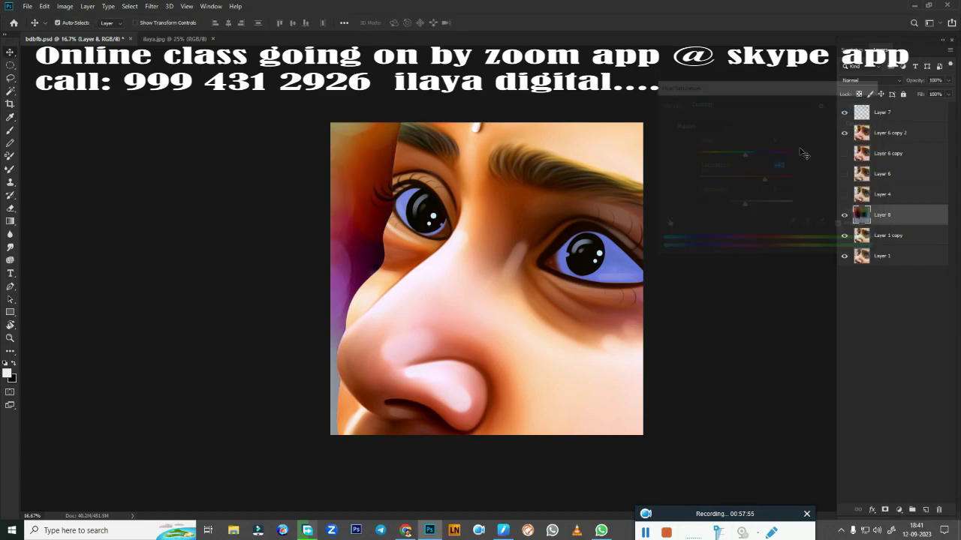
{"action": "key", "text": "alt+period"}
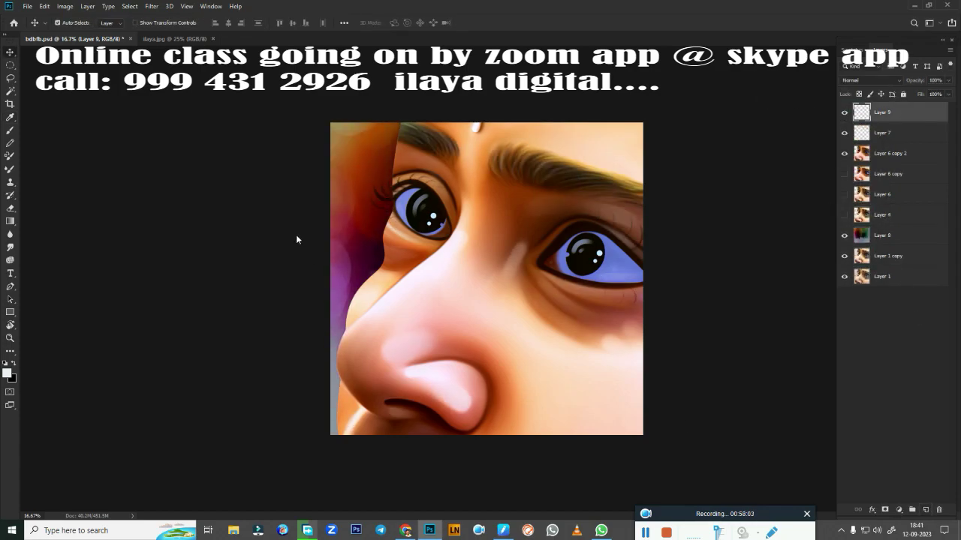
Step: Stroke the whole canvas with a 150 px white Inside border, then deselect
{"action": "key", "text": "m"}
{"action": "key", "text": "ctrl+a"}
{"action": "right_click", "coordinate": [597, 255]}
{"action": "left_click", "coordinate": [660, 415]}
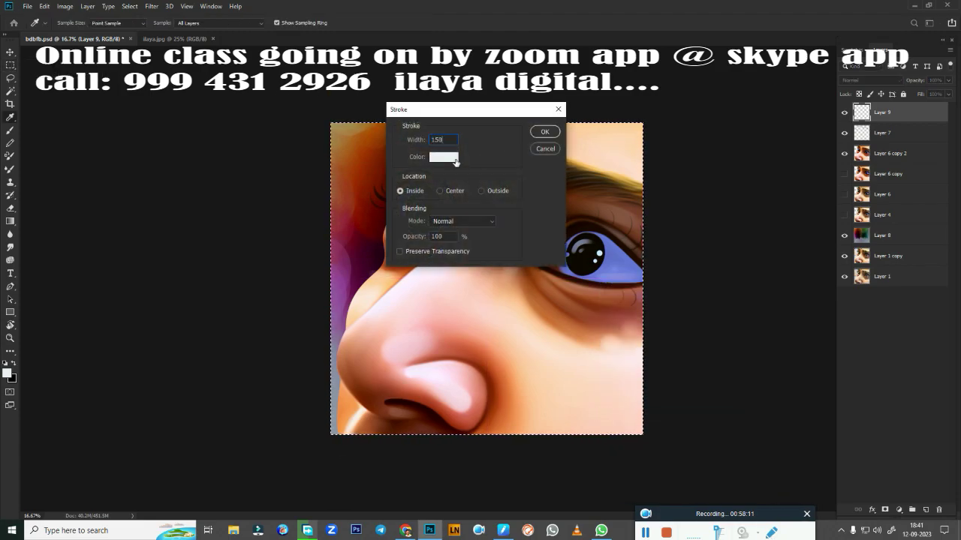
{"action": "key", "text": "Return"}
{"action": "key", "text": "ctrl+d"}
{"action": "key", "text": "v"}
Step: Shrink the artwork layers from Layer 7 down to Layer 1 to about 94% inside the frame
{"action": "left_click", "coordinate": [894, 256], "text": "shift"}
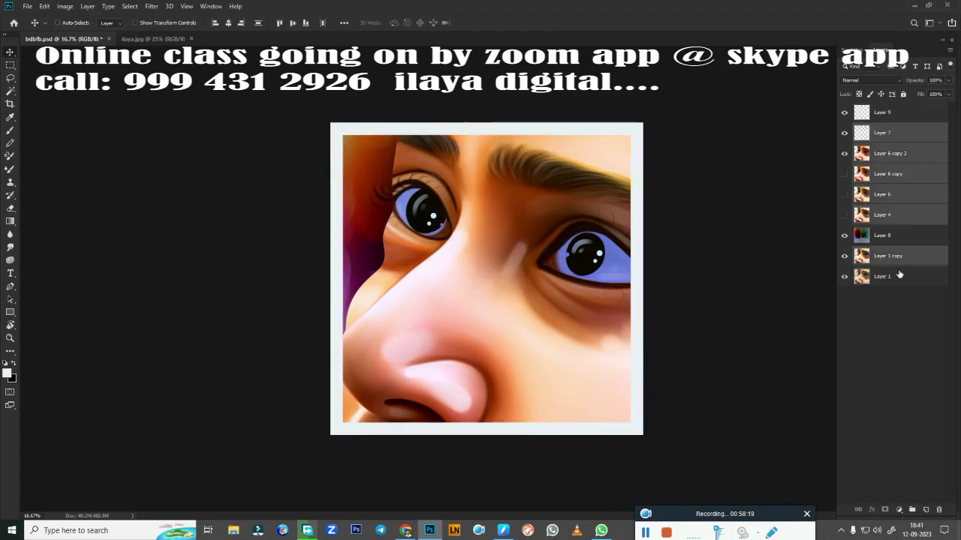
{"action": "left_click", "coordinate": [899, 276], "text": "shift"}
{"action": "key", "text": "ctrl+t"}
{"action": "left_click_drag", "start_coordinate": [728, 88], "coordinate": [719, 105]}
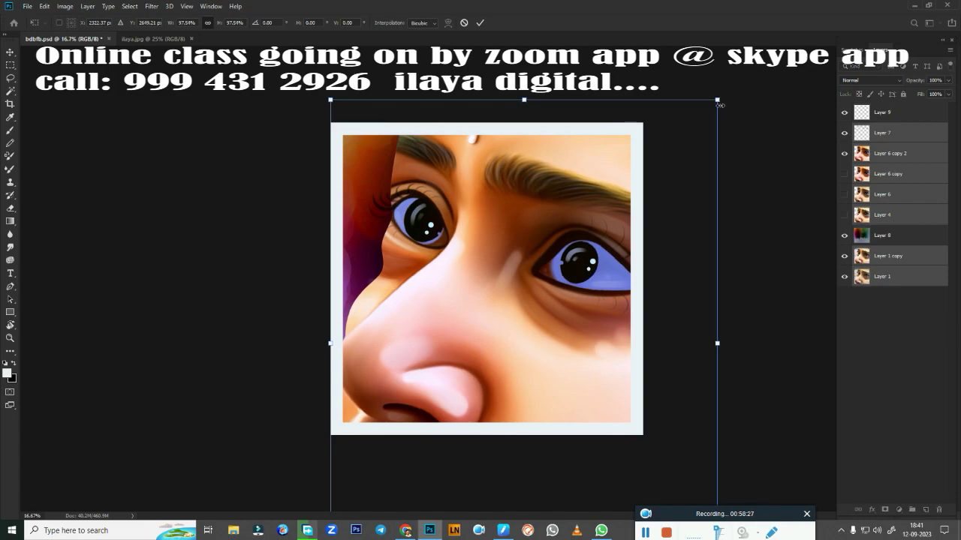
{"action": "key", "text": "ctrl+0"}
{"action": "left_click_drag", "start_coordinate": [395, 457], "coordinate": [400, 451]}
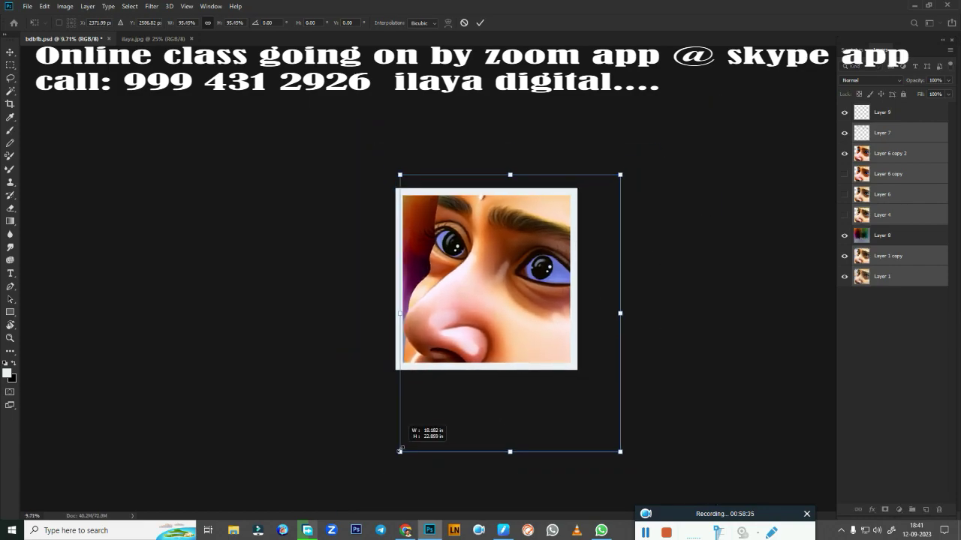
{"action": "left_click_drag", "start_coordinate": [619, 452], "coordinate": [615, 447]}
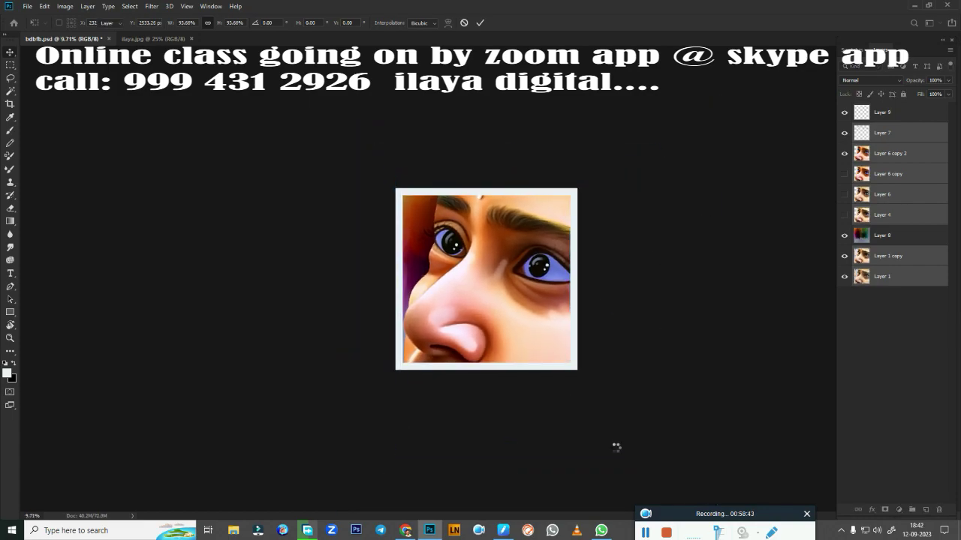
{"action": "key", "text": "Return"}
Step: Save the document and group the selected face layers
{"action": "key", "text": "ctrl+0"}
{"action": "key", "text": "ctrl+s"}
{"action": "key", "text": "ctrl+minus"}
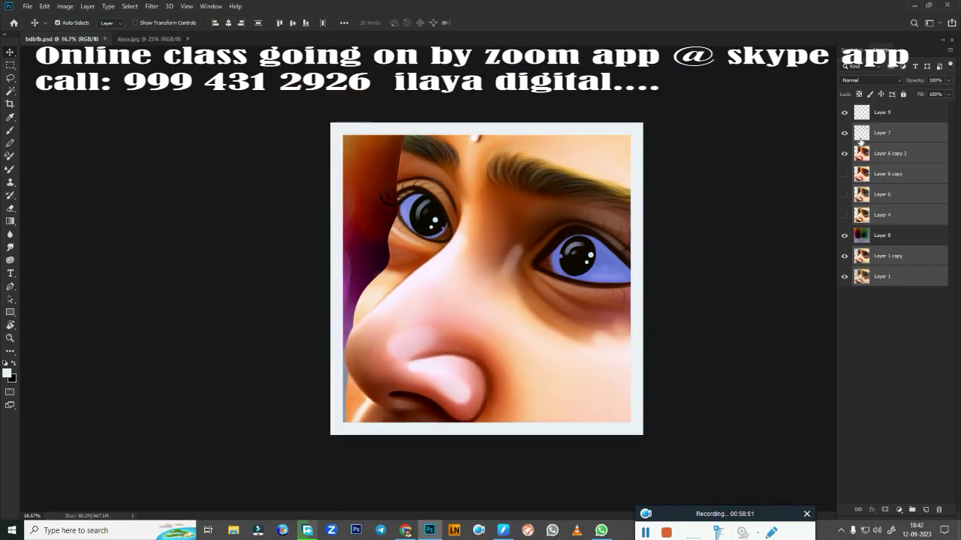
{"action": "key", "text": "ctrl+g"}
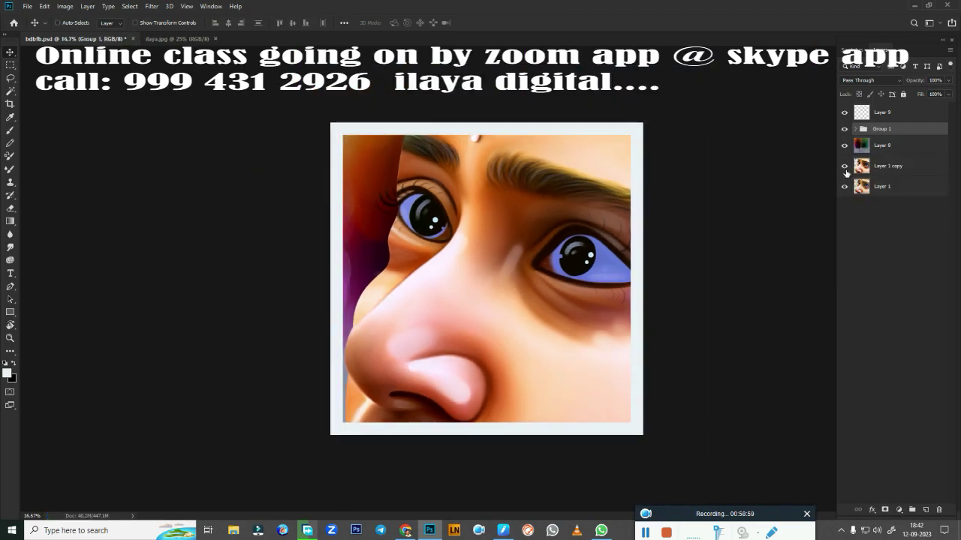
Step: Make a merged copy of the face group, hide the original, delete Layer 1, and save
{"action": "key", "text": "ctrl+alt+e"}
{"action": "left_click", "coordinate": [844, 150]}
{"action": "left_click", "coordinate": [888, 186]}
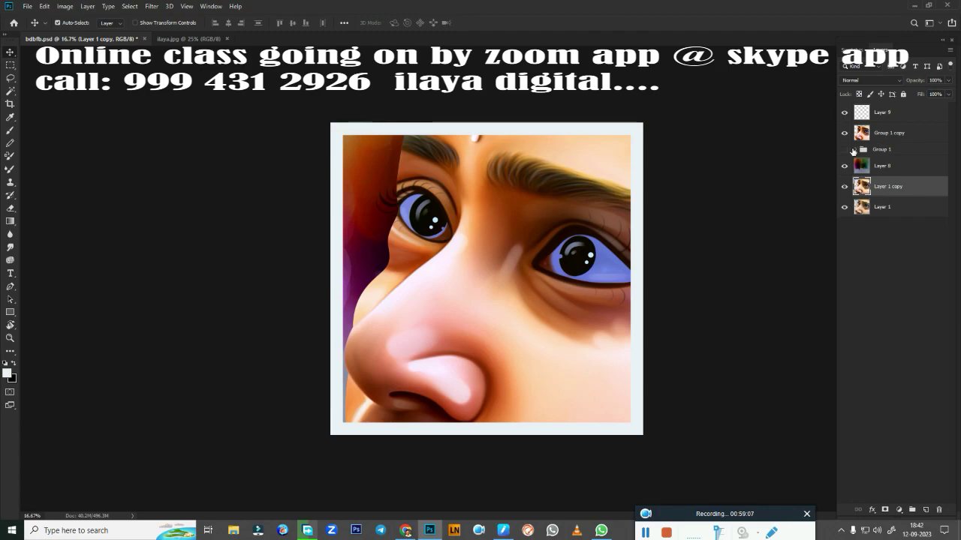
{"action": "key", "text": "ctrl+z"}
{"action": "key", "text": "ctrl+z"}
{"action": "key", "text": "ctrl+z"}
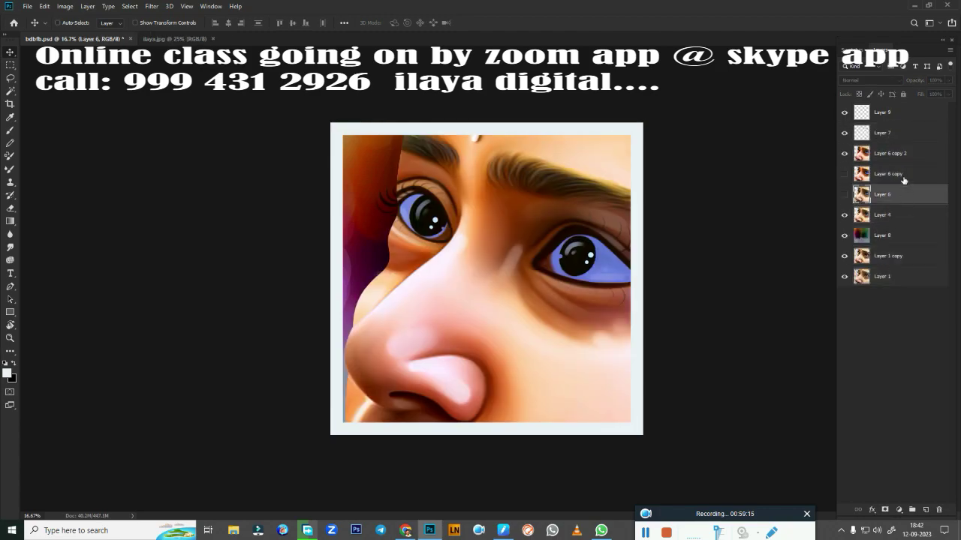
{"action": "key", "text": "ctrl+shift+z"}
{"action": "key", "text": "ctrl+shift+z"}
{"action": "key", "text": "ctrl+shift+z"}
{"action": "left_click", "coordinate": [844, 133]}
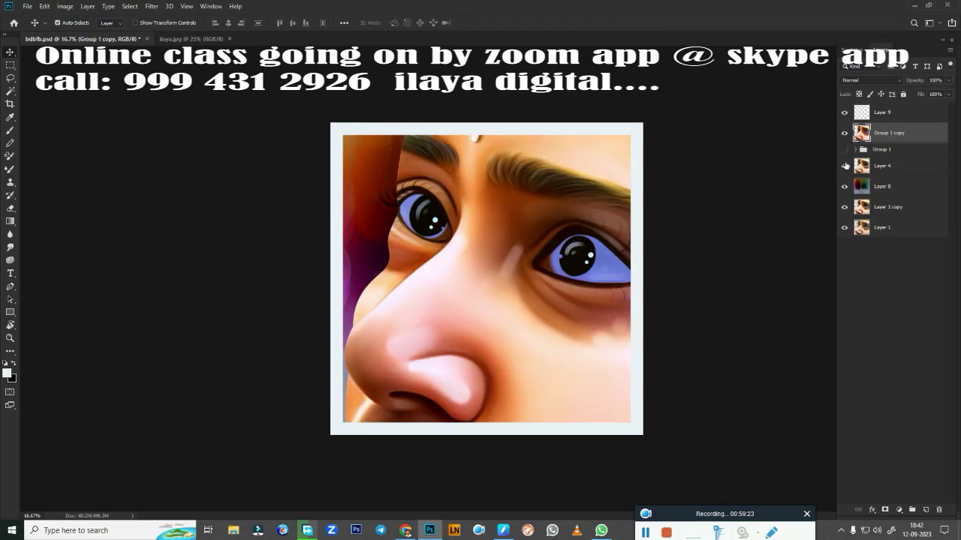
{"action": "left_click", "coordinate": [897, 227]}
{"action": "key", "text": "Delete"}
{"action": "key", "text": "ctrl+s"}
Step: Stamp the black logo brush near the bottom right on a new layer
{"action": "key", "text": "b"}
{"action": "right_click", "coordinate": [553, 298]}
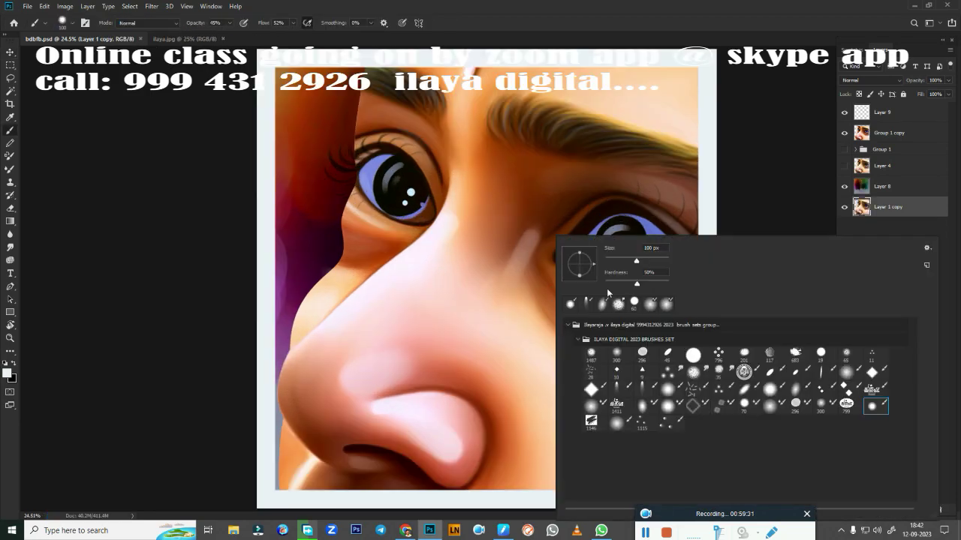
{"action": "key", "text": "Escape"}
{"action": "key", "text": "ctrl+shift+alt+n"}
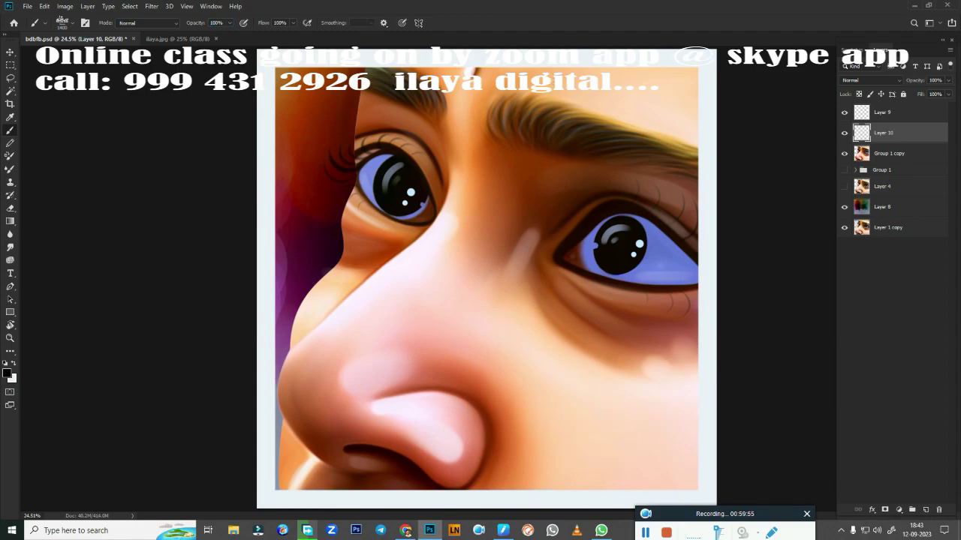
{"action": "left_click", "coordinate": [614, 424]}
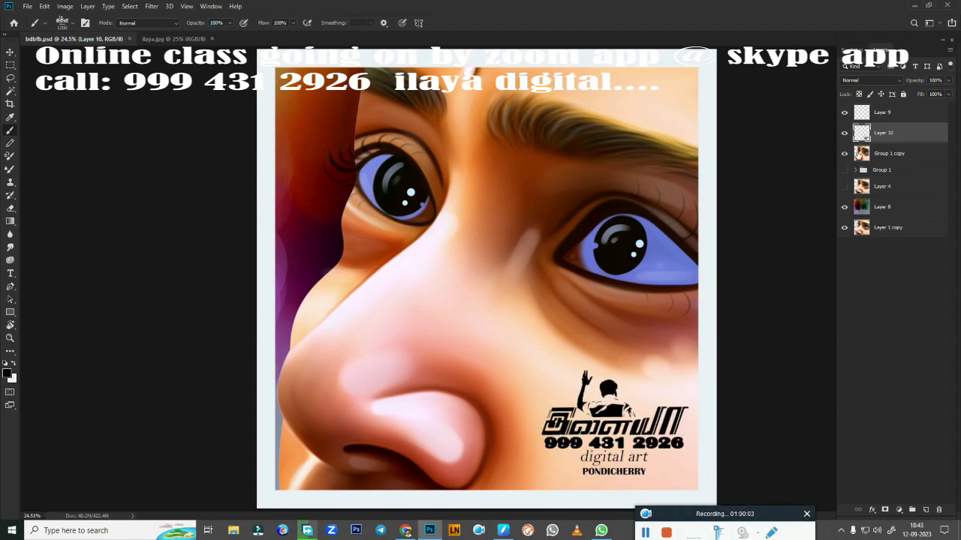